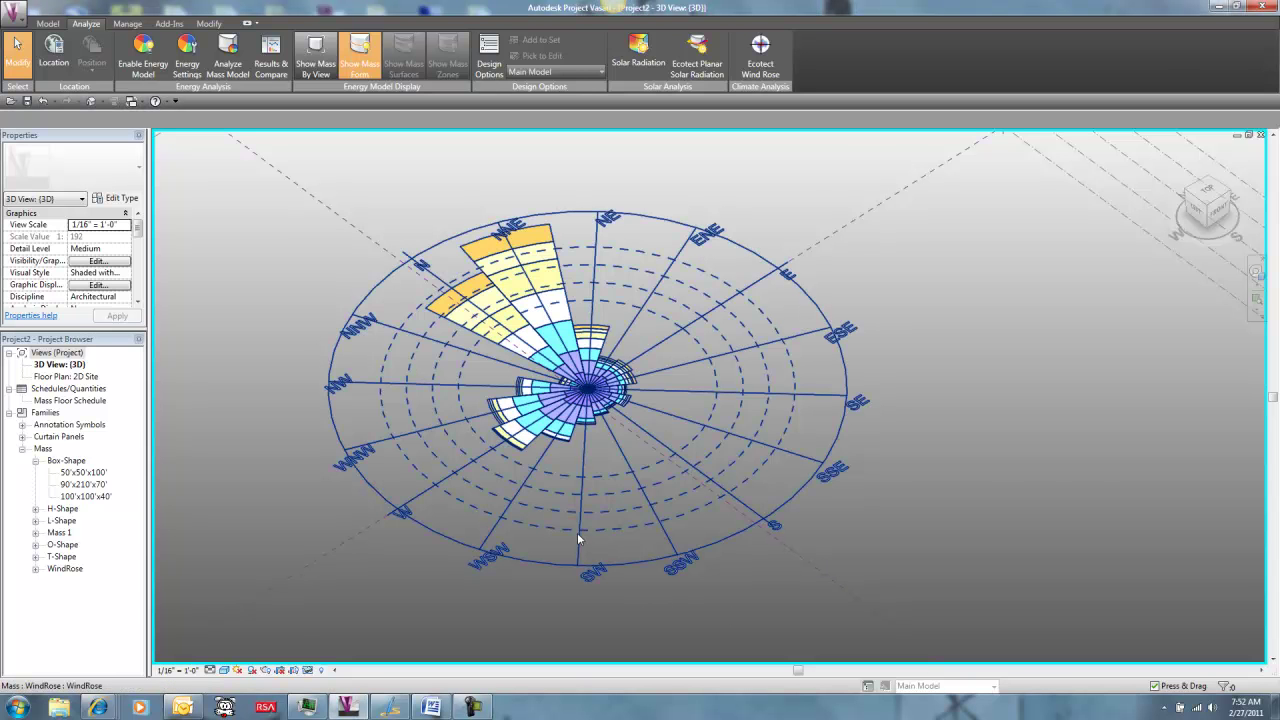
- Orbit around Project2's wind rose, selecting and deselecting it to see its colour bands
click(597, 541)
shift+middle_drag(686, 572, 646, 566)
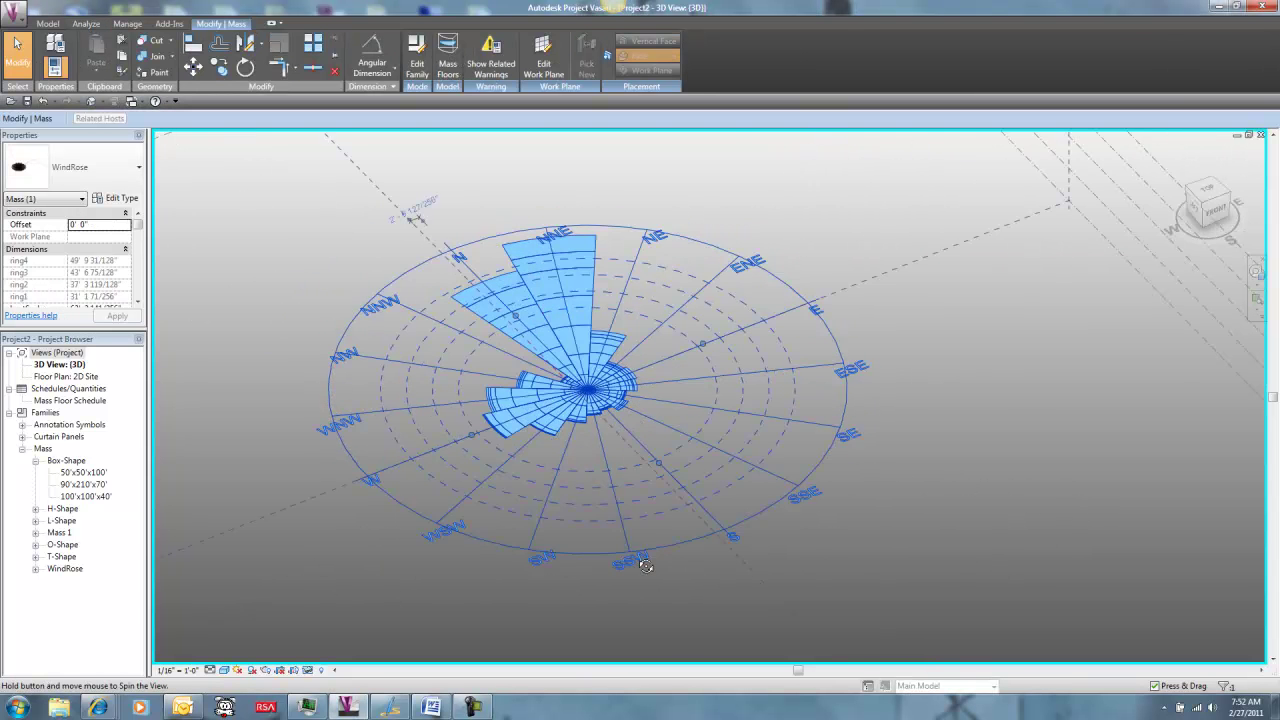
click(908, 371)
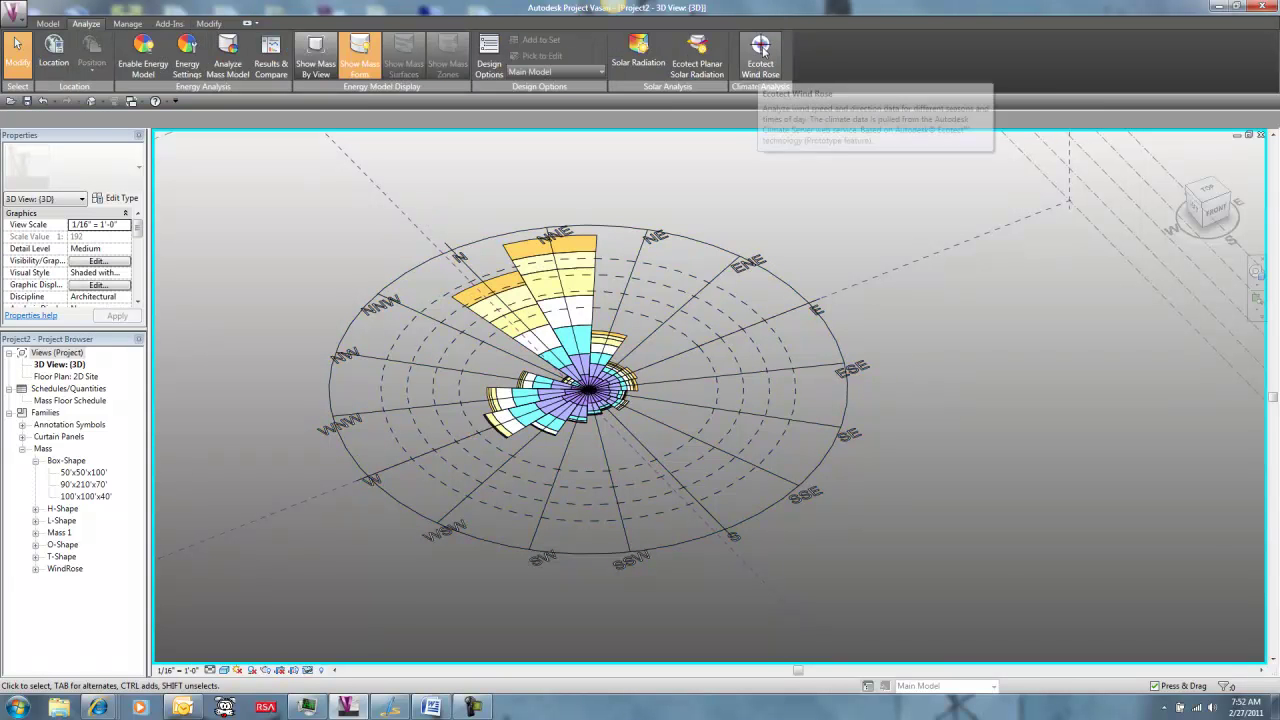
shift+middle_drag(882, 285, 728, 458)
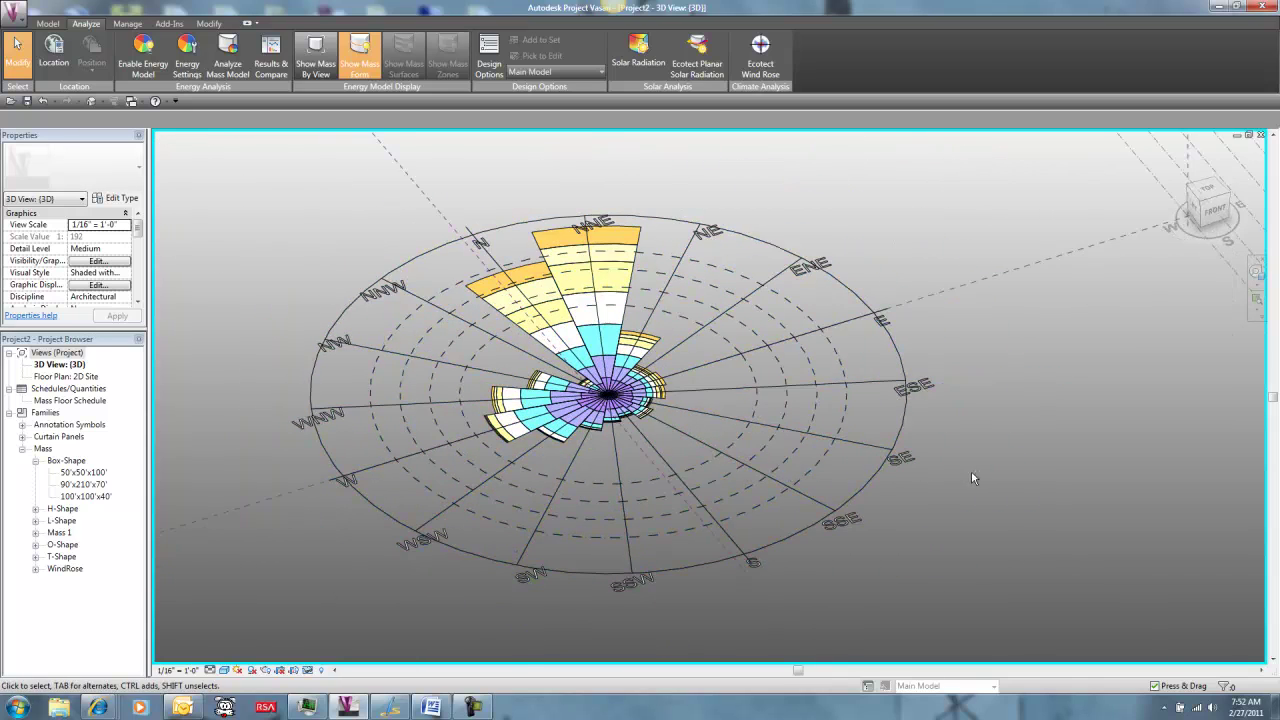
shift+middle_drag(969, 473, 1014, 537)
click(645, 422)
click(988, 313)
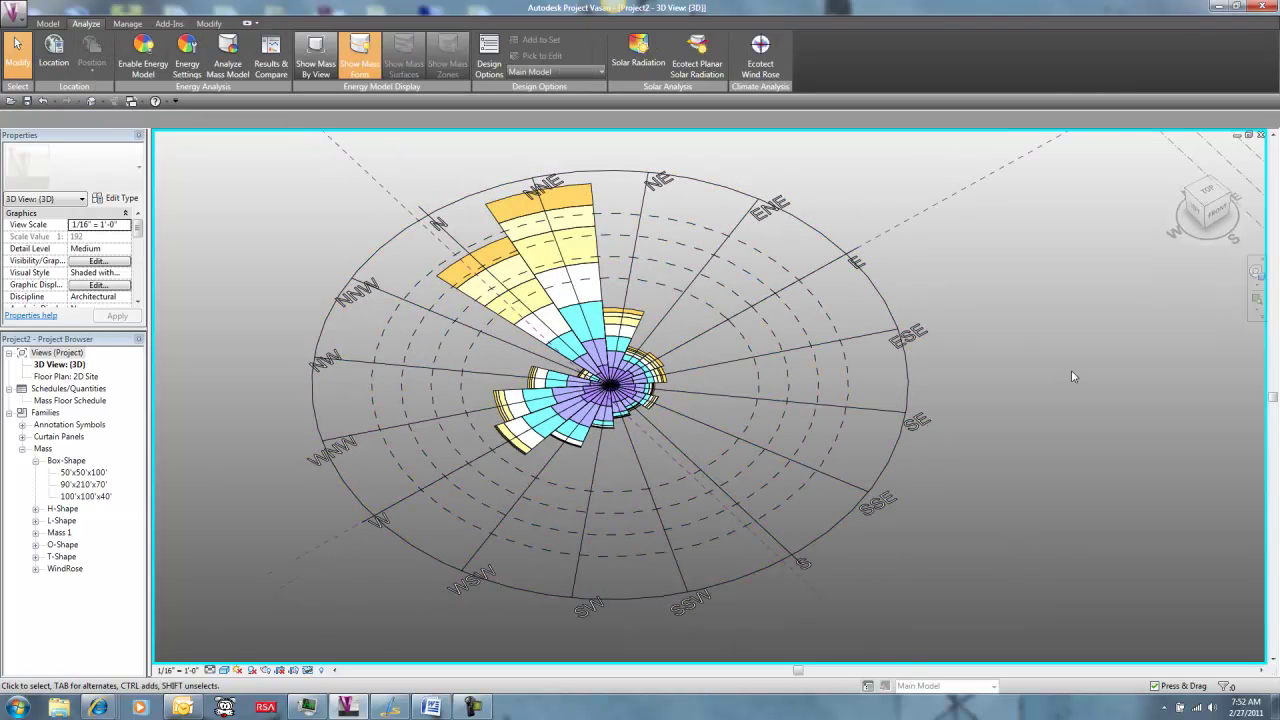
shift+middle_drag(815, 289, 1079, 389)
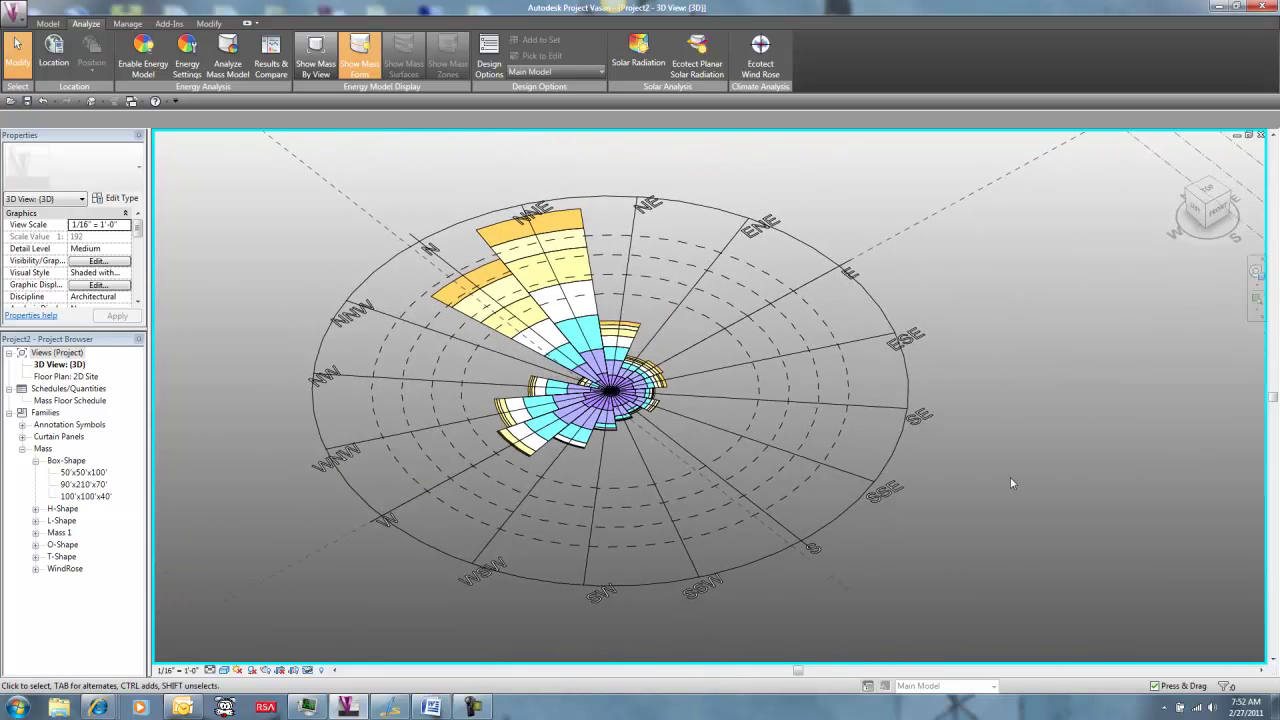
- Tilt and orbit the wind rose view to inspect its analysis colours
click(958, 487)
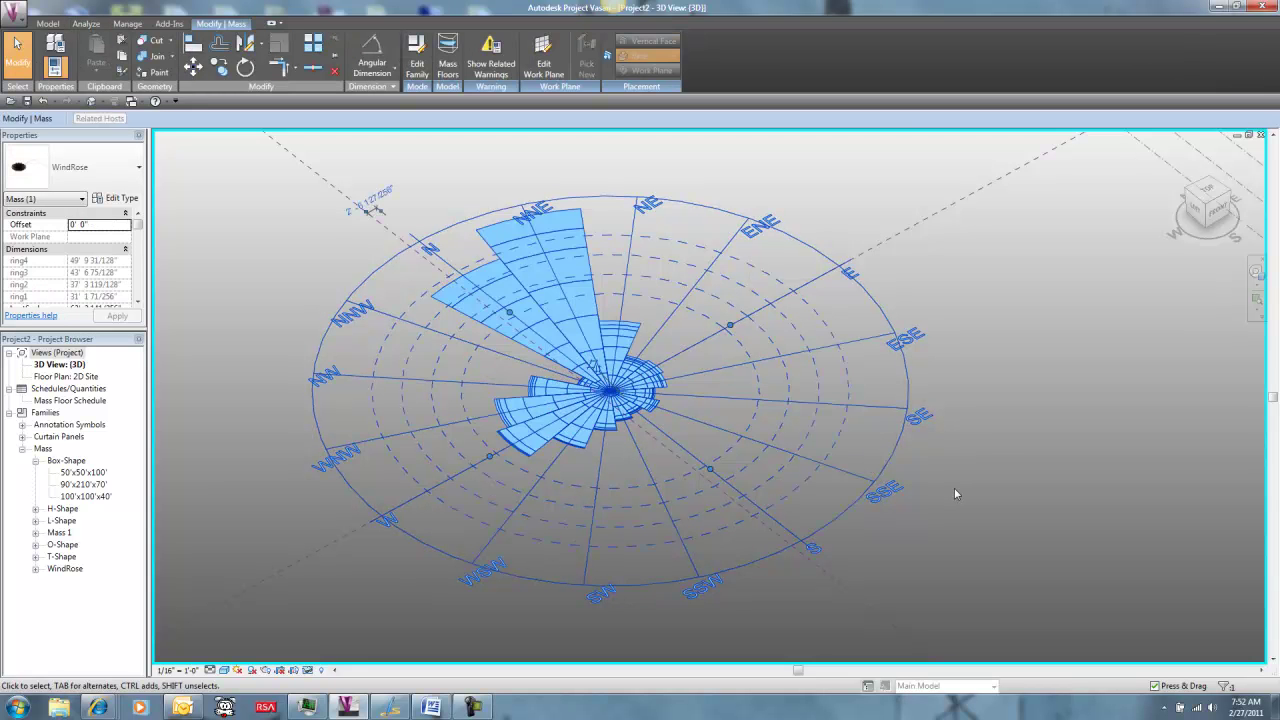
mouse_move(953, 494)
shift+middle_down()
mouse_move(991, 437)
mouse_move(980, 491)
mouse_move(951, 526)
mouse_move(953, 499)
shift+middle_up()
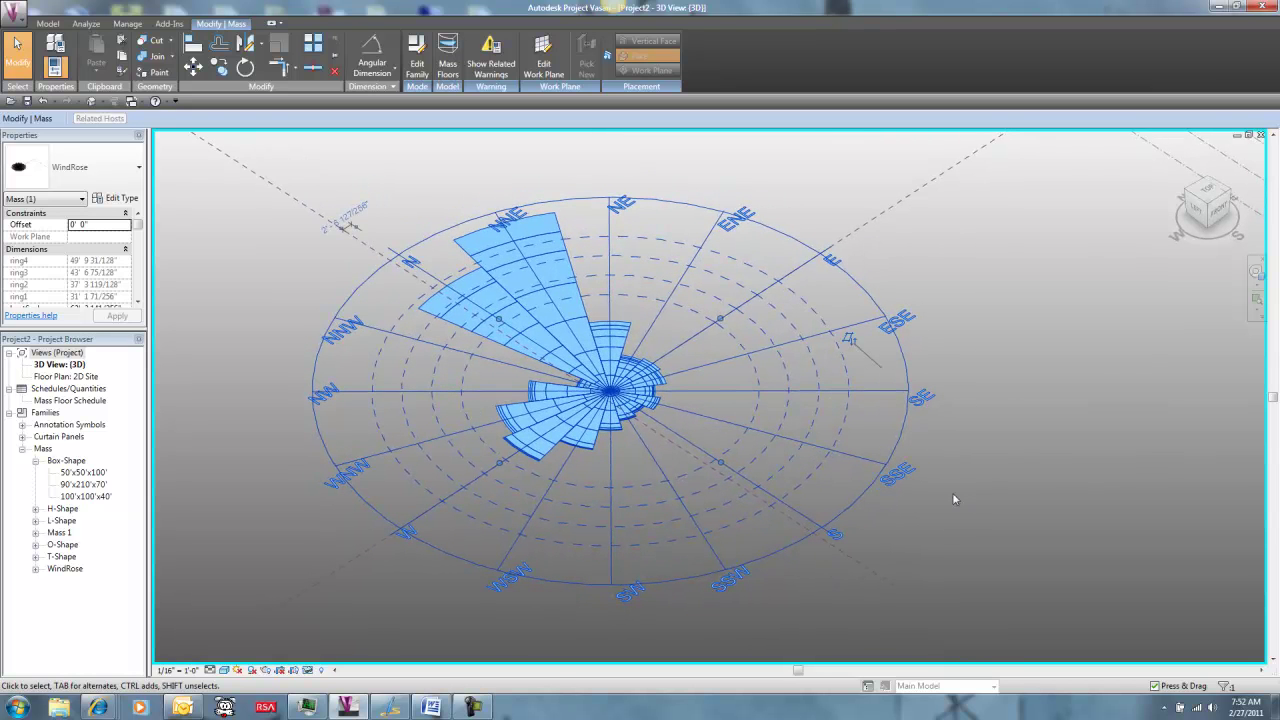
click(1014, 498)
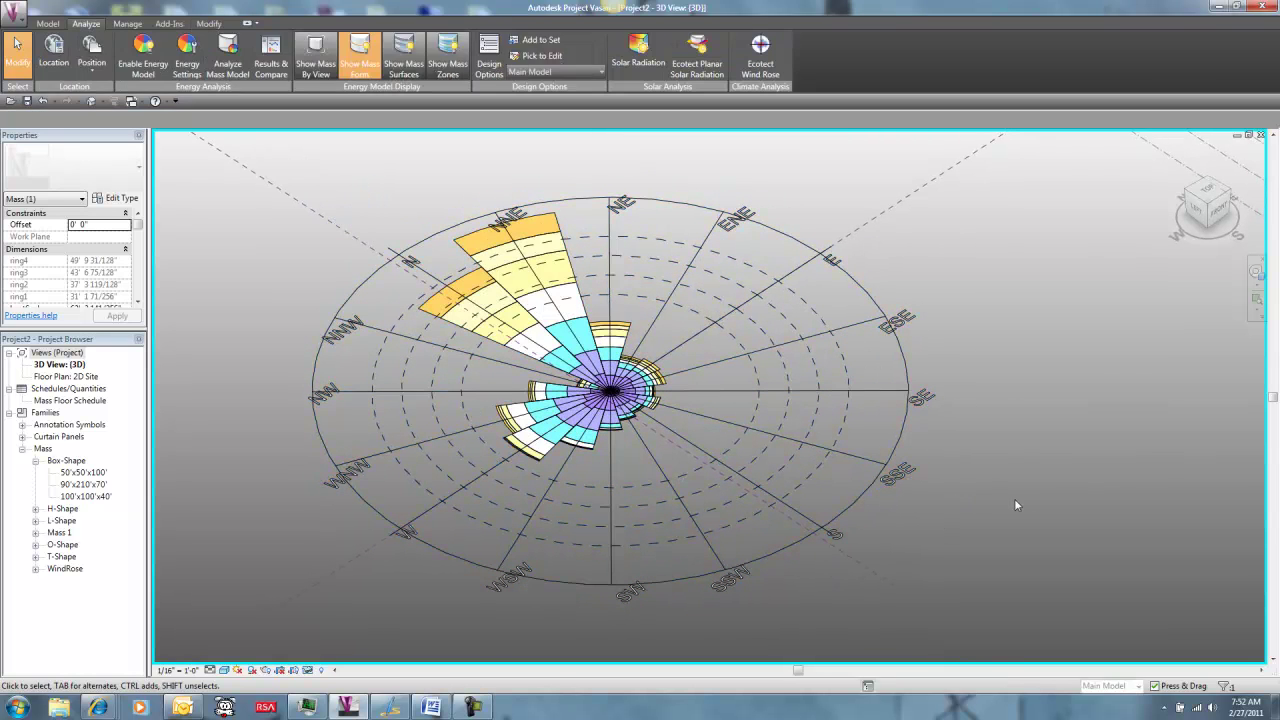
click(854, 468)
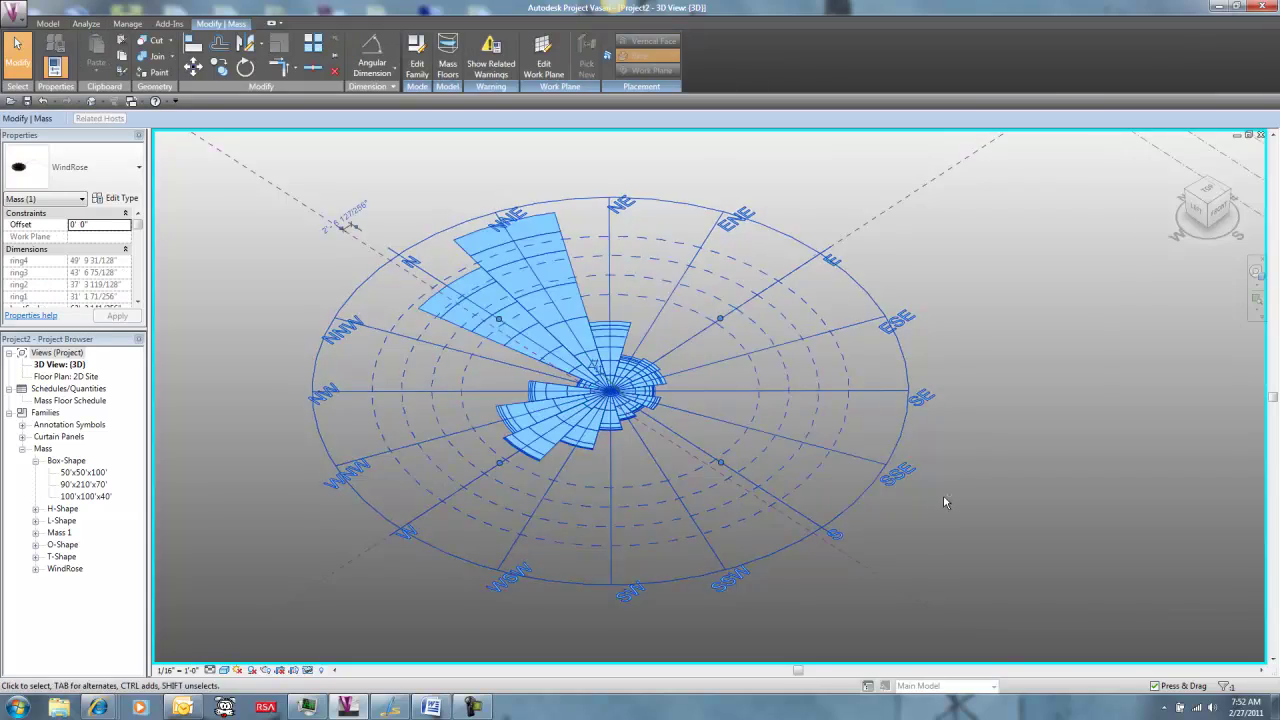
shift+middle_drag(854, 468, 943, 520)
click(940, 520)
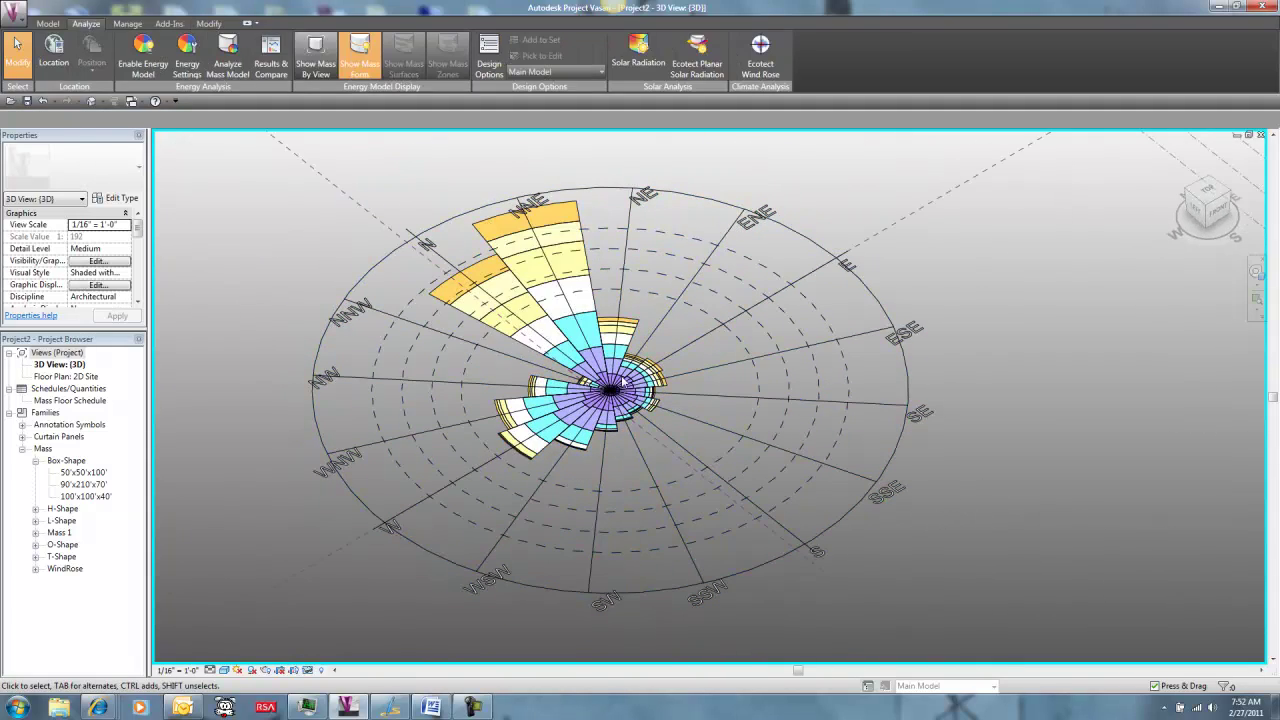
- Preview and close the Ecotect wind rose analysis, then orbit the wind rose again
click(760, 55)
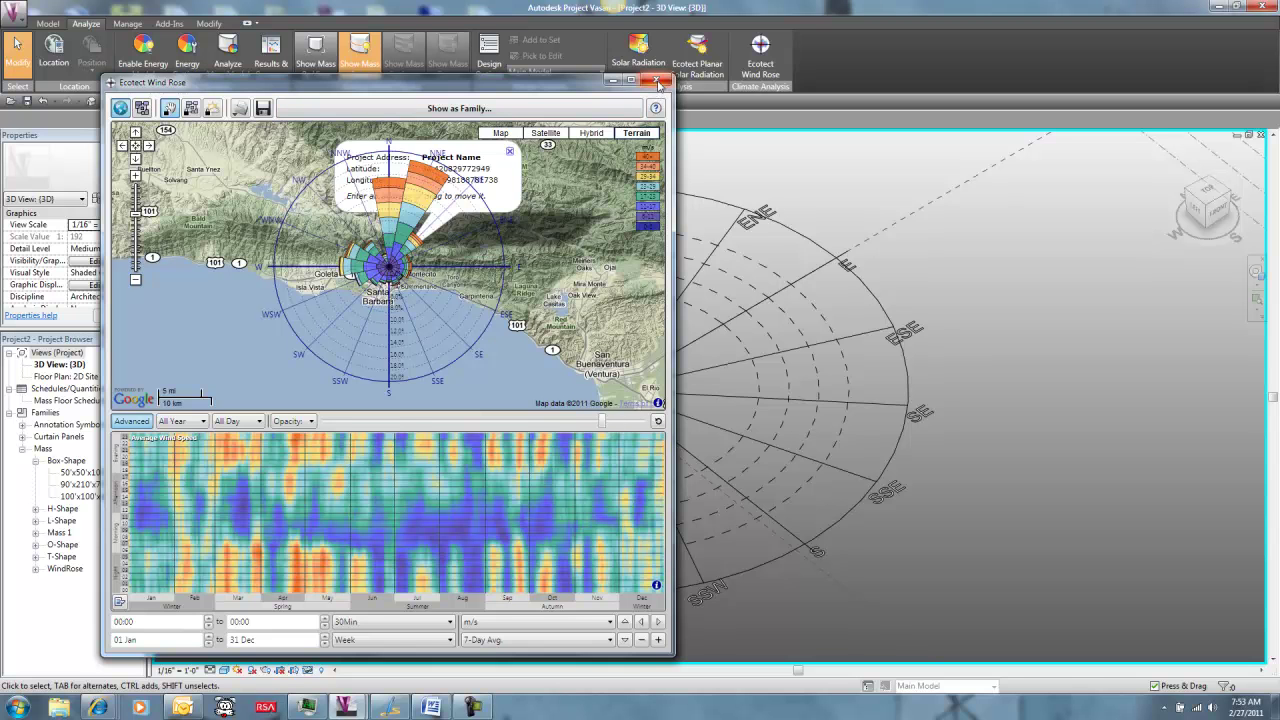
click(656, 80)
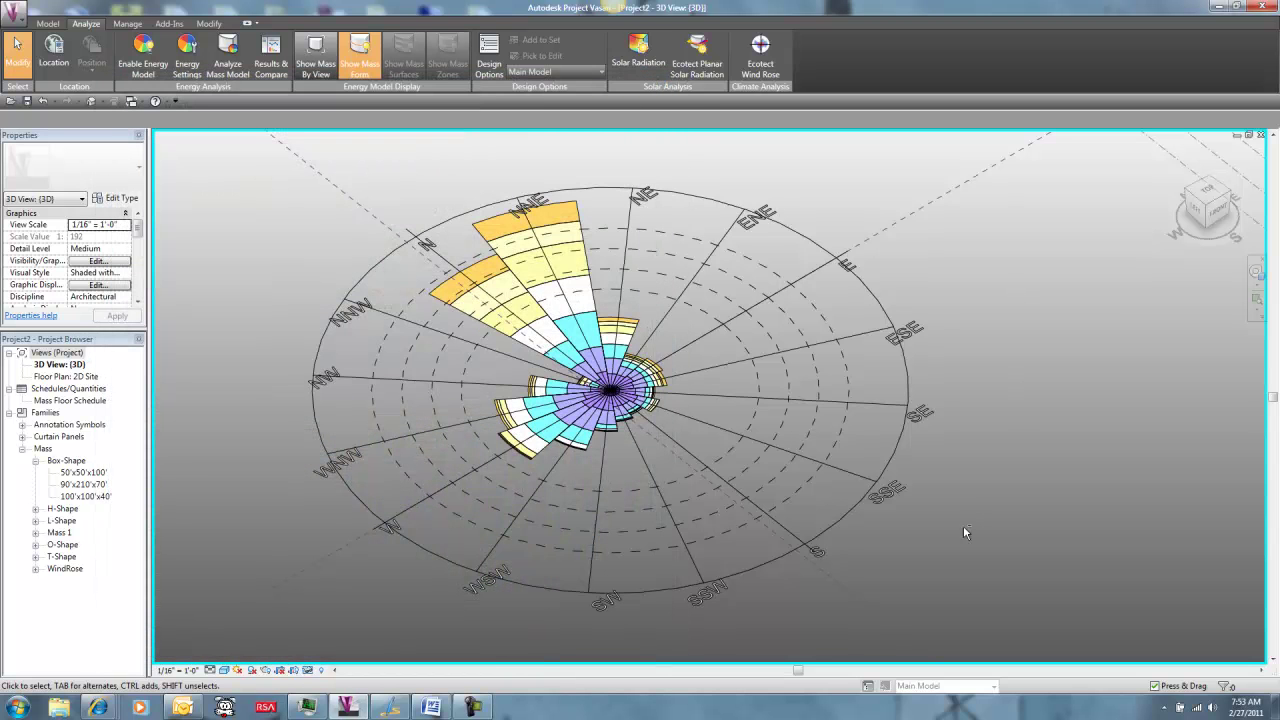
shift+middle_drag(973, 538, 976, 492)
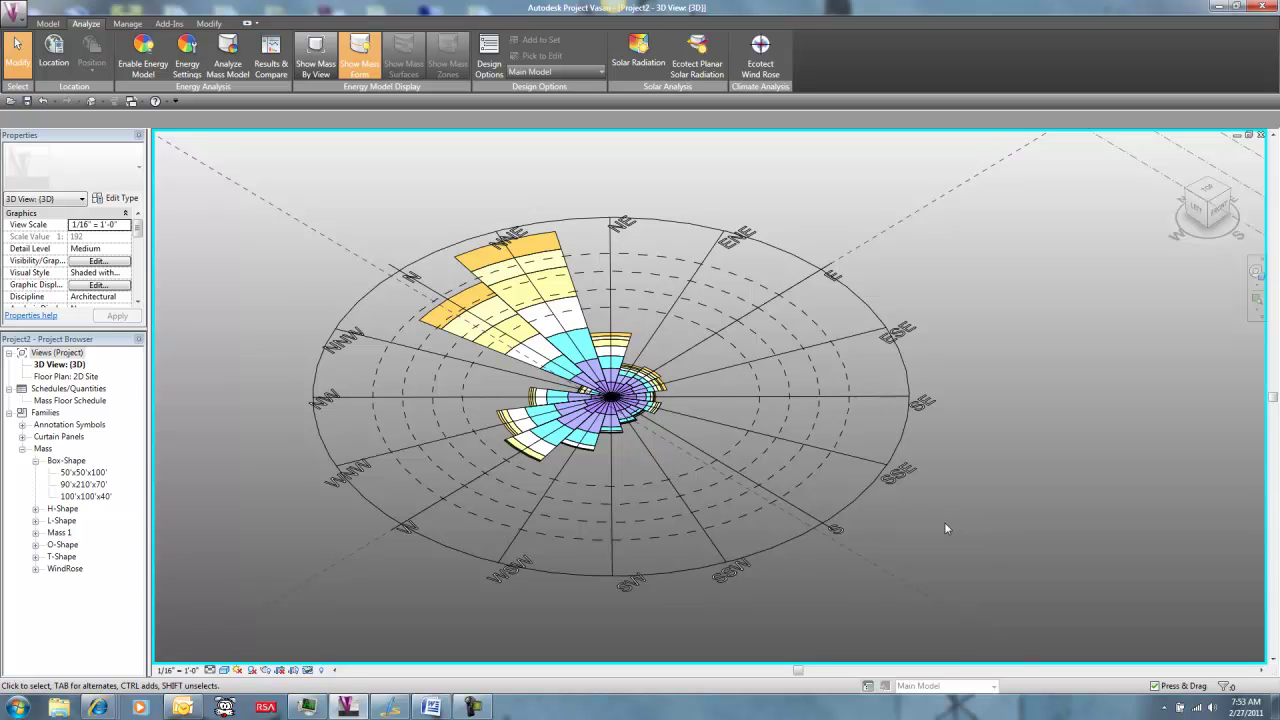
shift+middle_drag(964, 520, 904, 491)
- Switch to SantaBarbara.rvt and orbit around its building masses
key(ctrl+Tab)
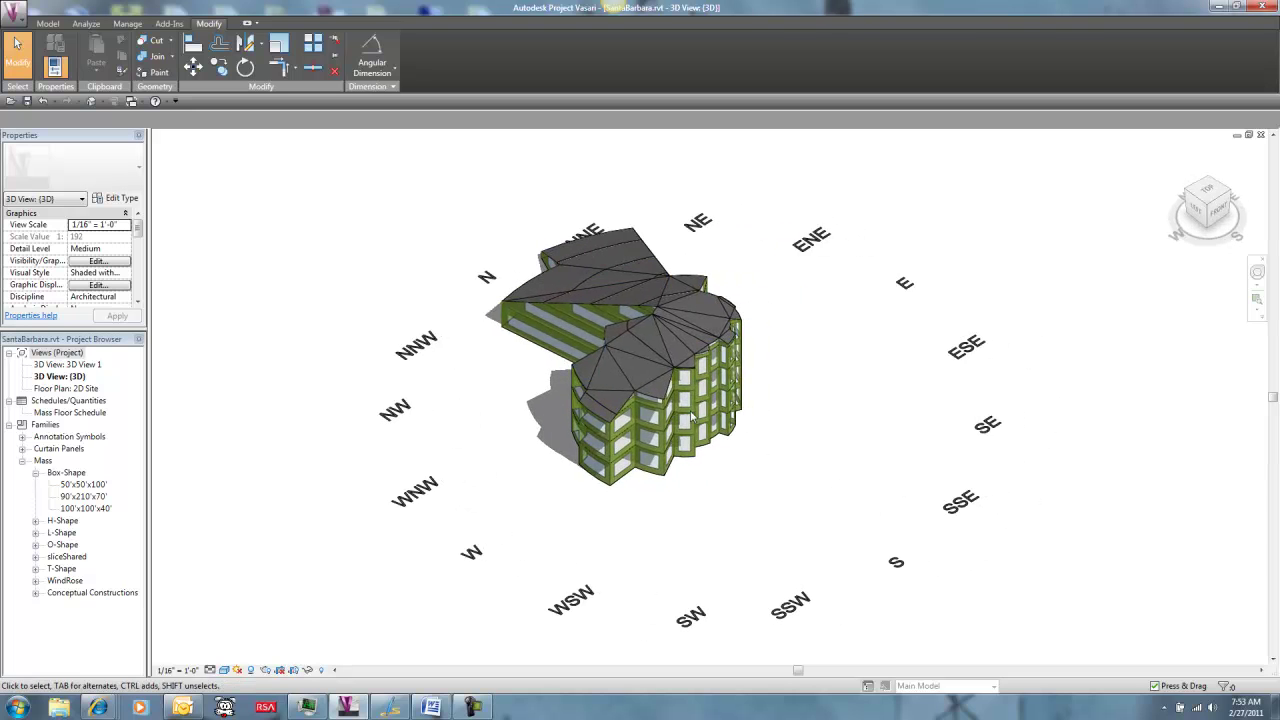
click(661, 390)
shift+middle_drag(860, 330, 829, 498)
click(1030, 518)
shift+middle_drag(1034, 531, 1035, 452)
- Close SantaBarbara.rvt without saving, returning to the Project2 wind rose view
click(1260, 134)
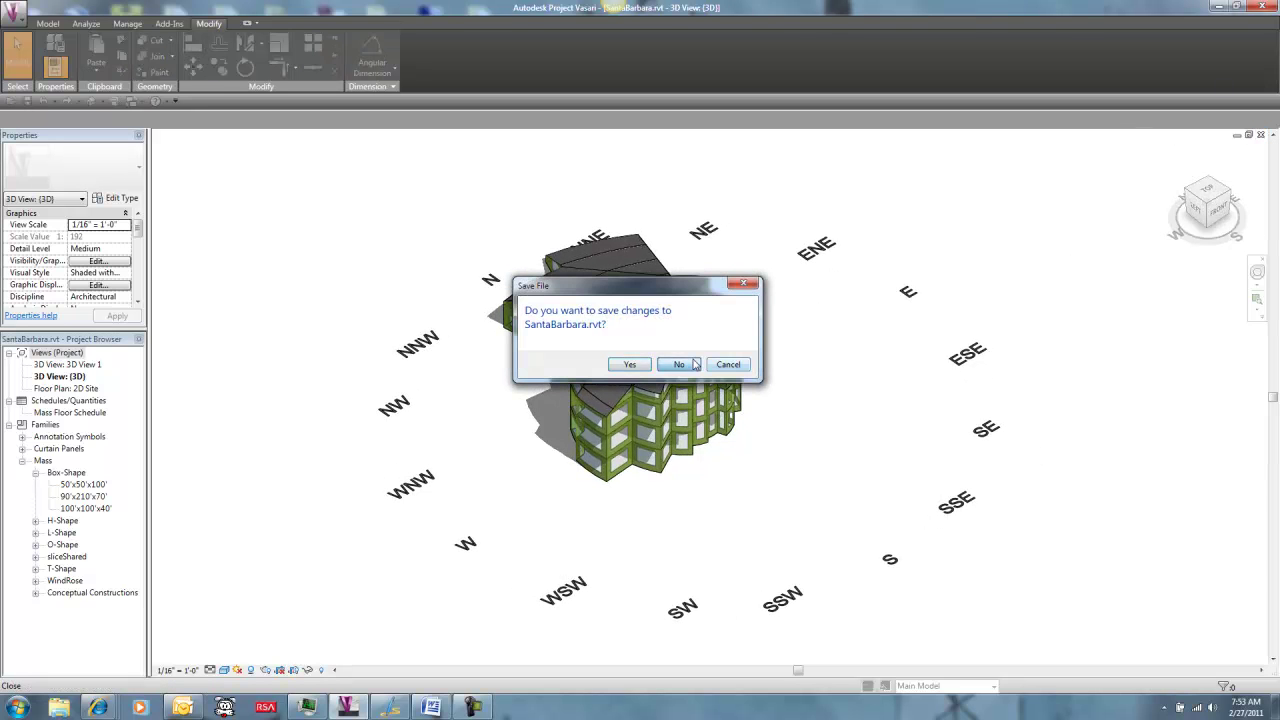
click(679, 364)
shift+middle_drag(984, 408, 950, 402)
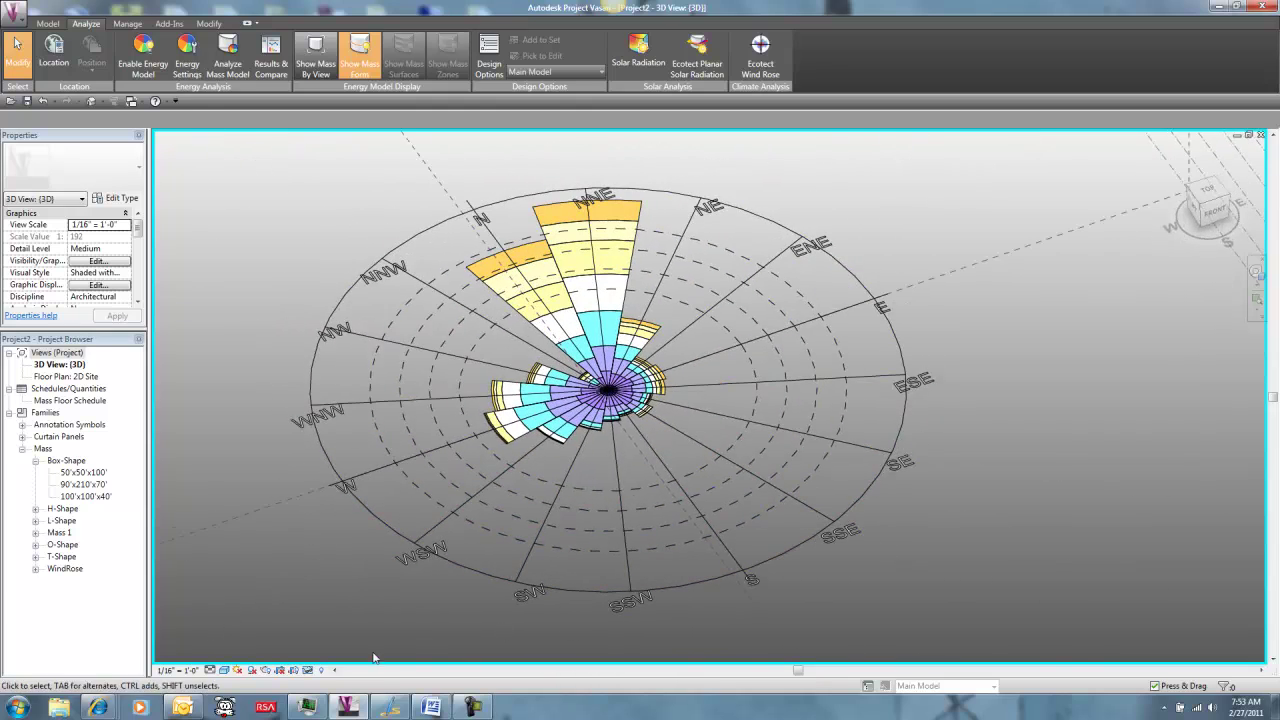
- Delete the old wind rose and reset temporary hide to restore the elliptical mass
click(564, 584)
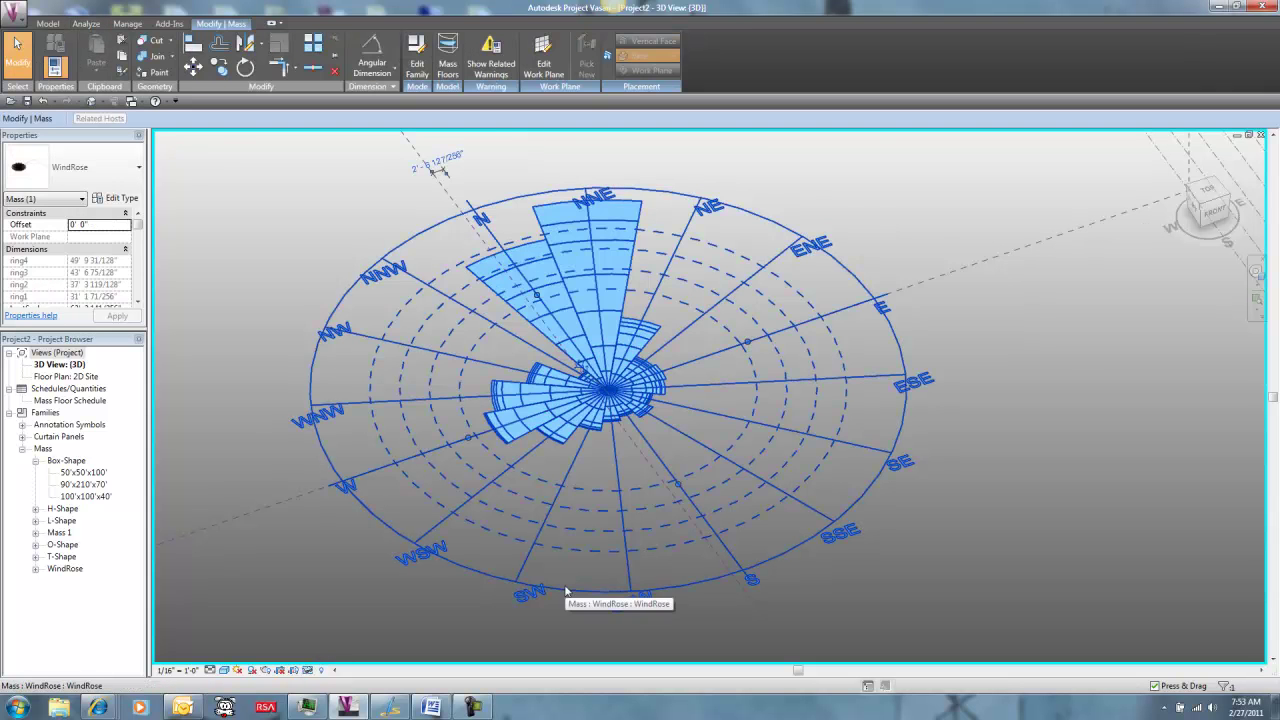
key(Delete)
click(307, 670)
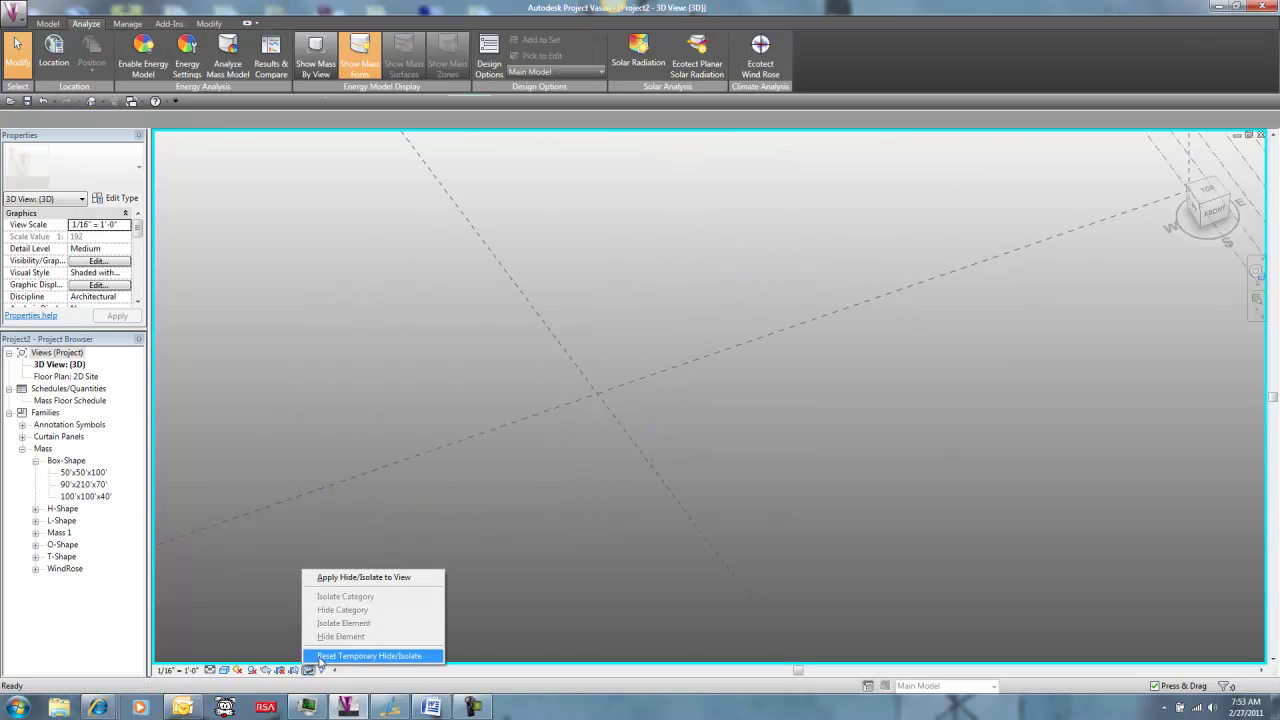
click(320, 656)
scroll(520, 560, down, 4)
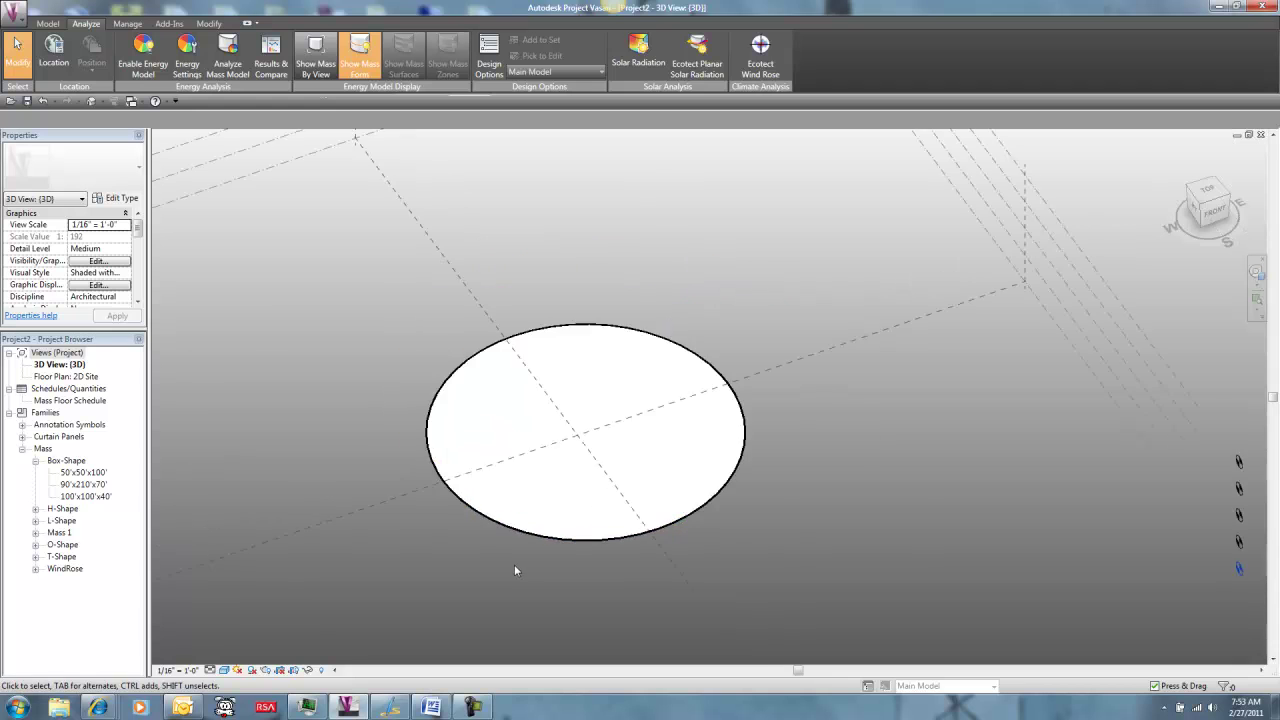
- Check the project location settings unchanged, then launch Ecotect Wind Rose
click(55, 55)
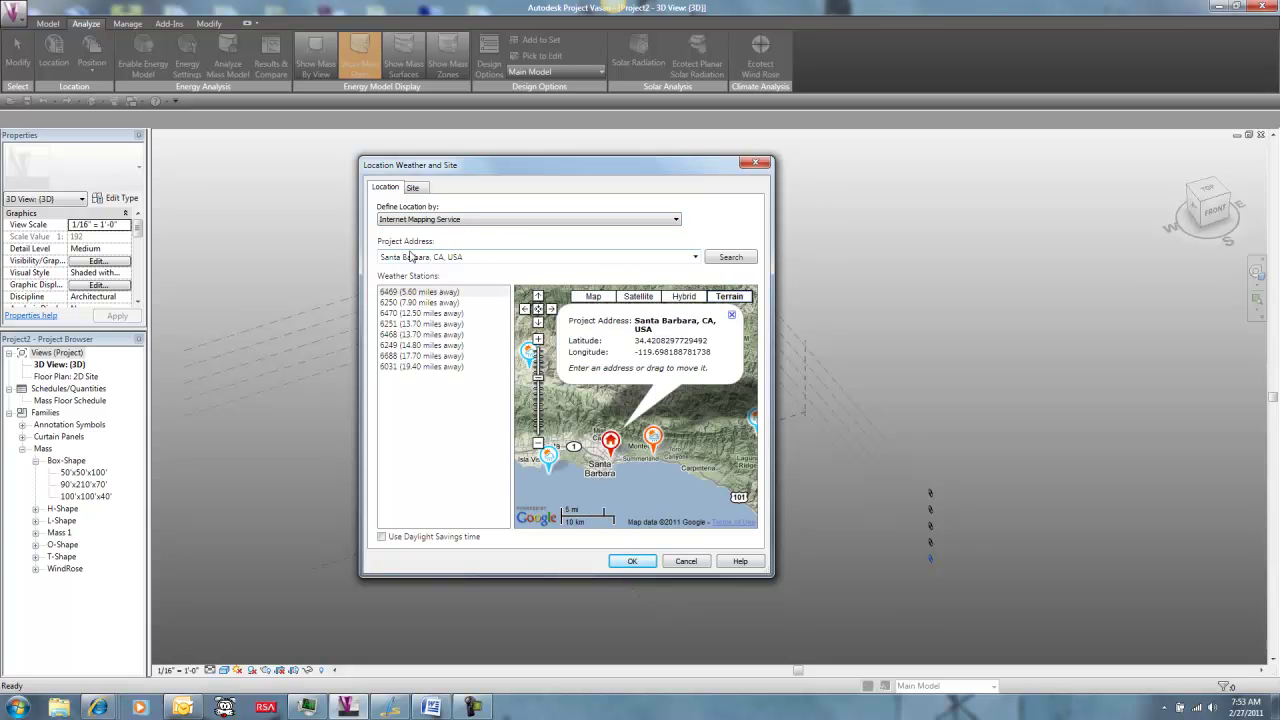
click(684, 561)
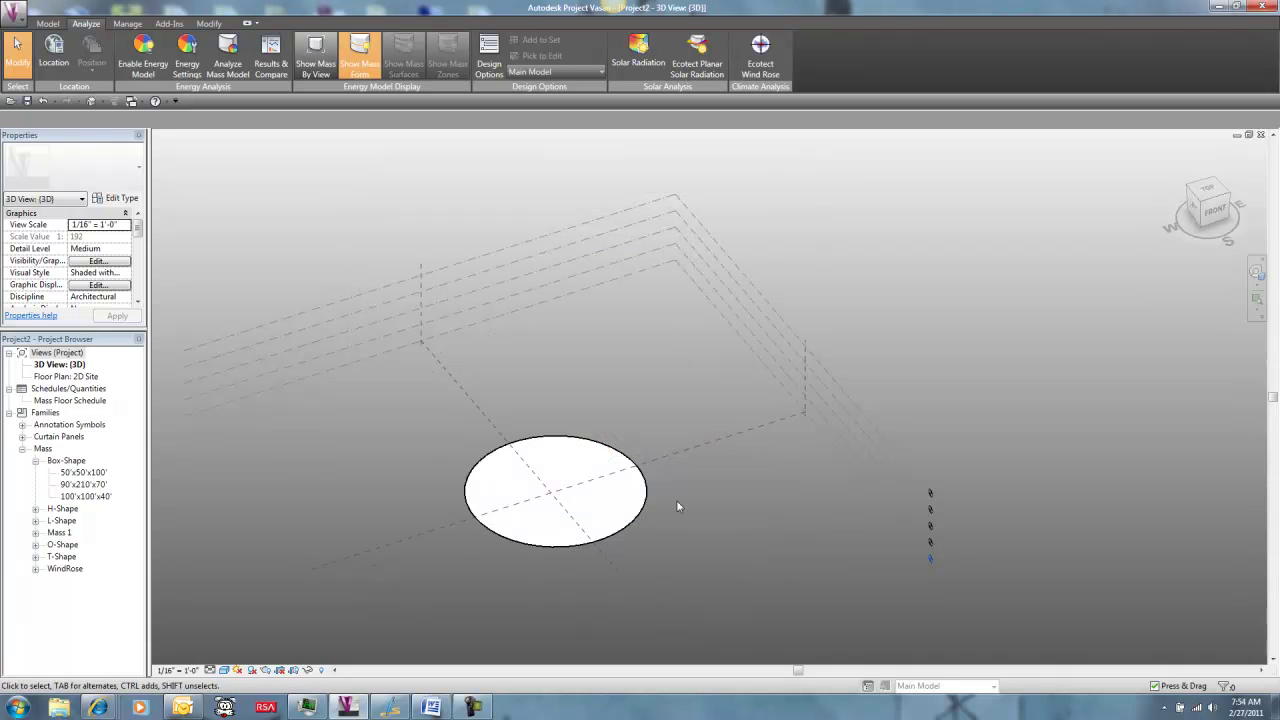
click(770, 68)
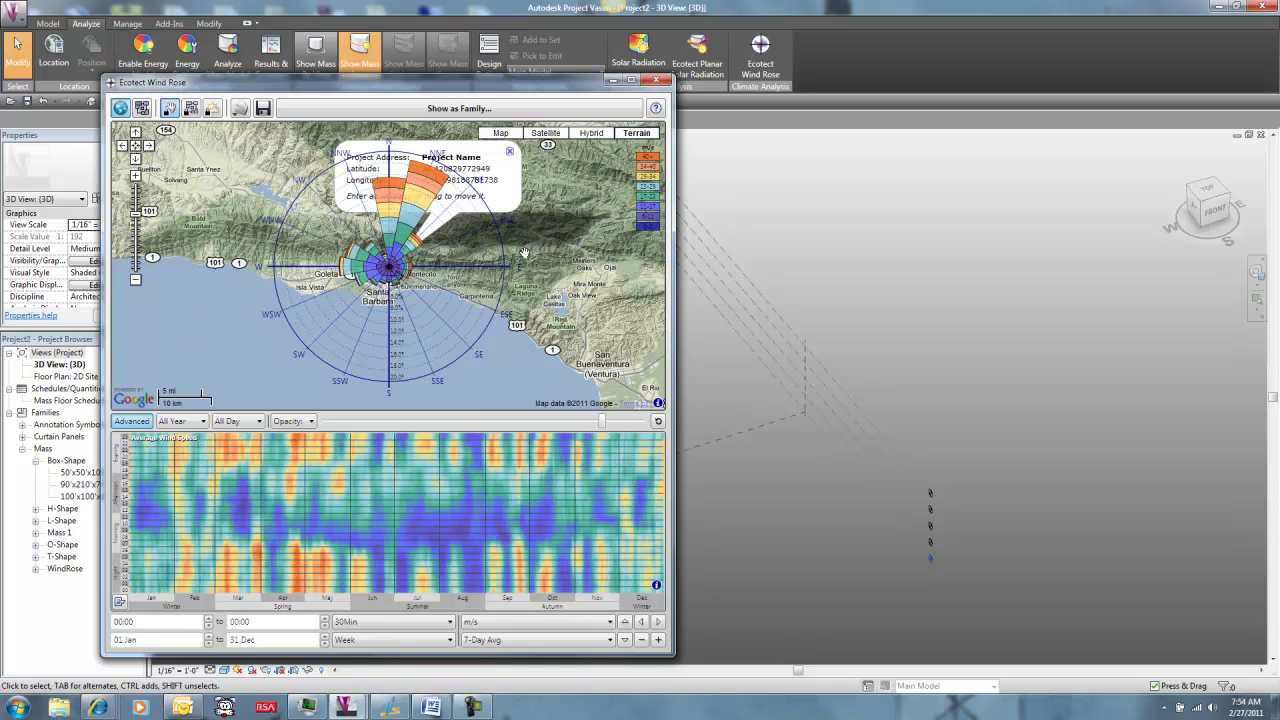
- Insert the wind rose as a family at Outer Radius Around Model, height 0.000
click(479, 109)
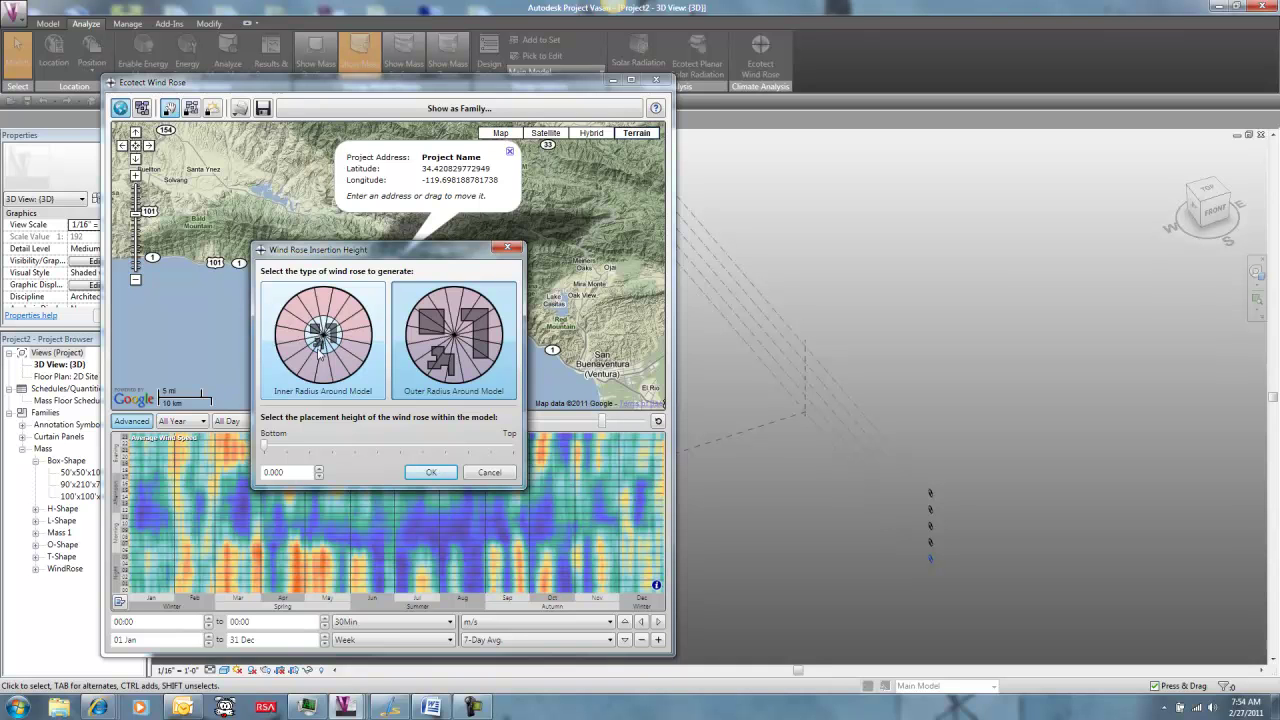
click(428, 475)
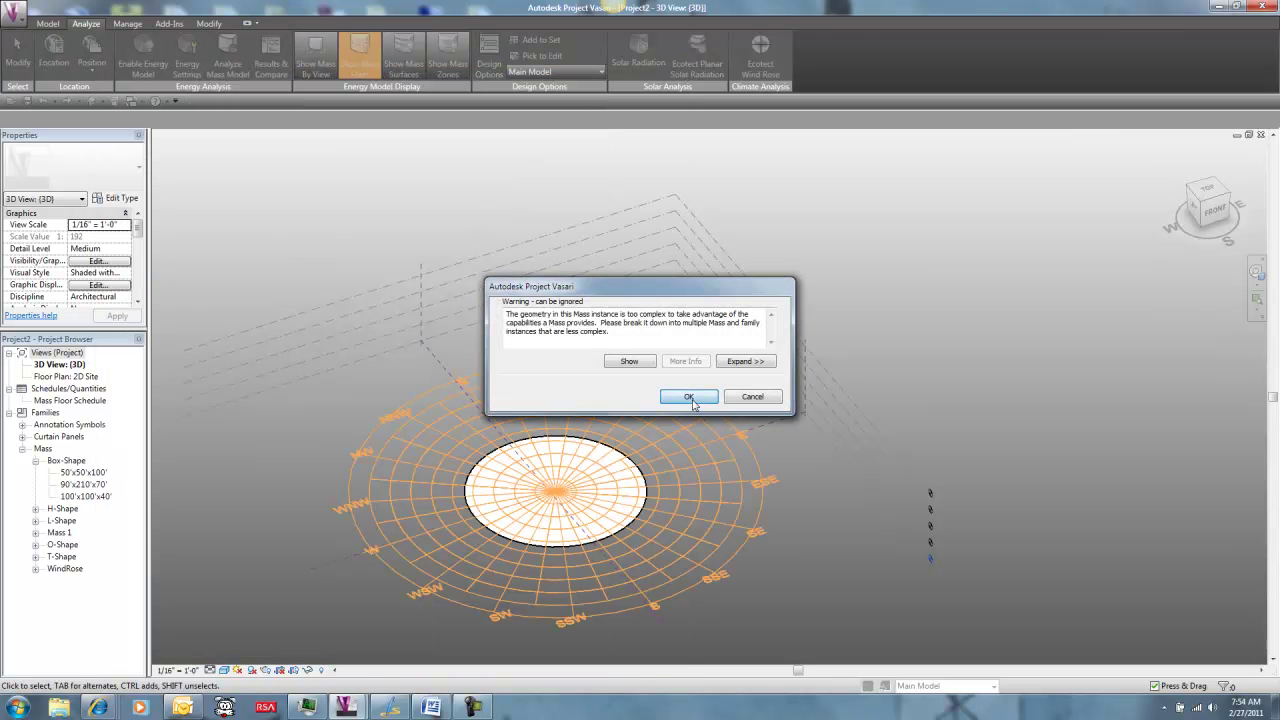
click(689, 397)
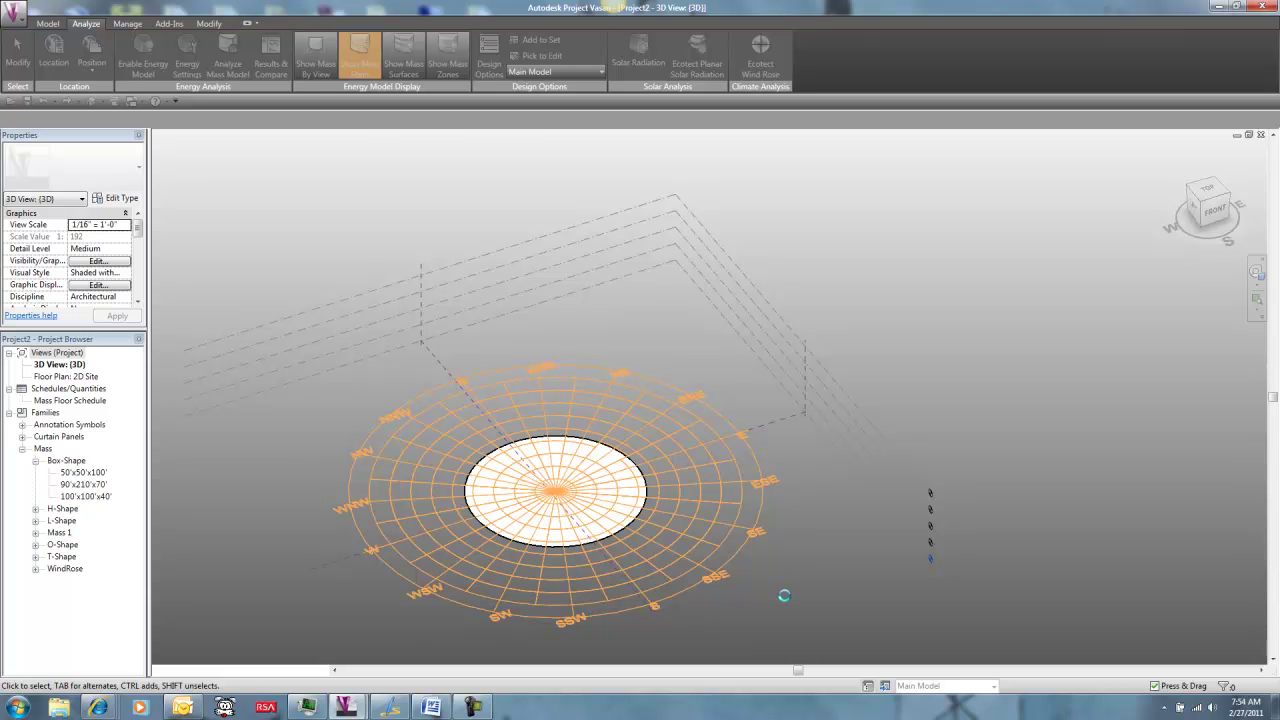
scroll(568, 580, up, 3)
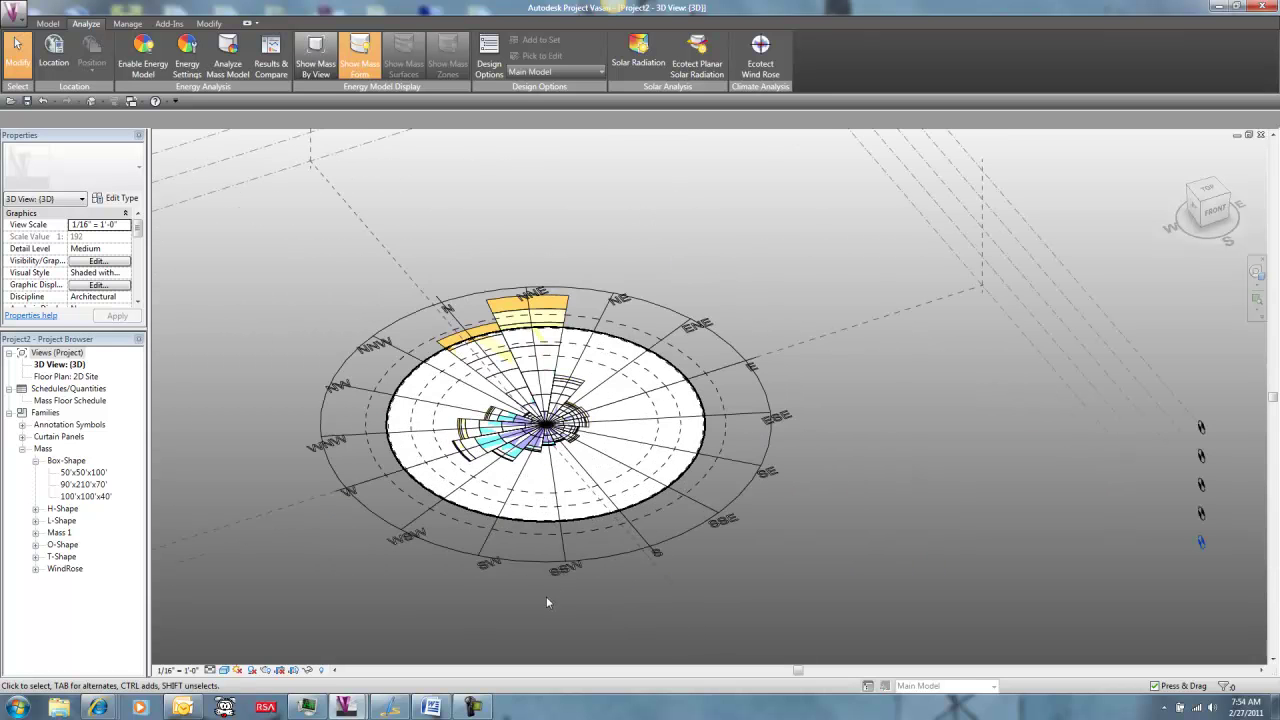
shift+middle_drag(541, 605, 592, 645)
- Select the new WindRose mass and enlarge Properties to show radii like W_radius8 0.429909
click(572, 529)
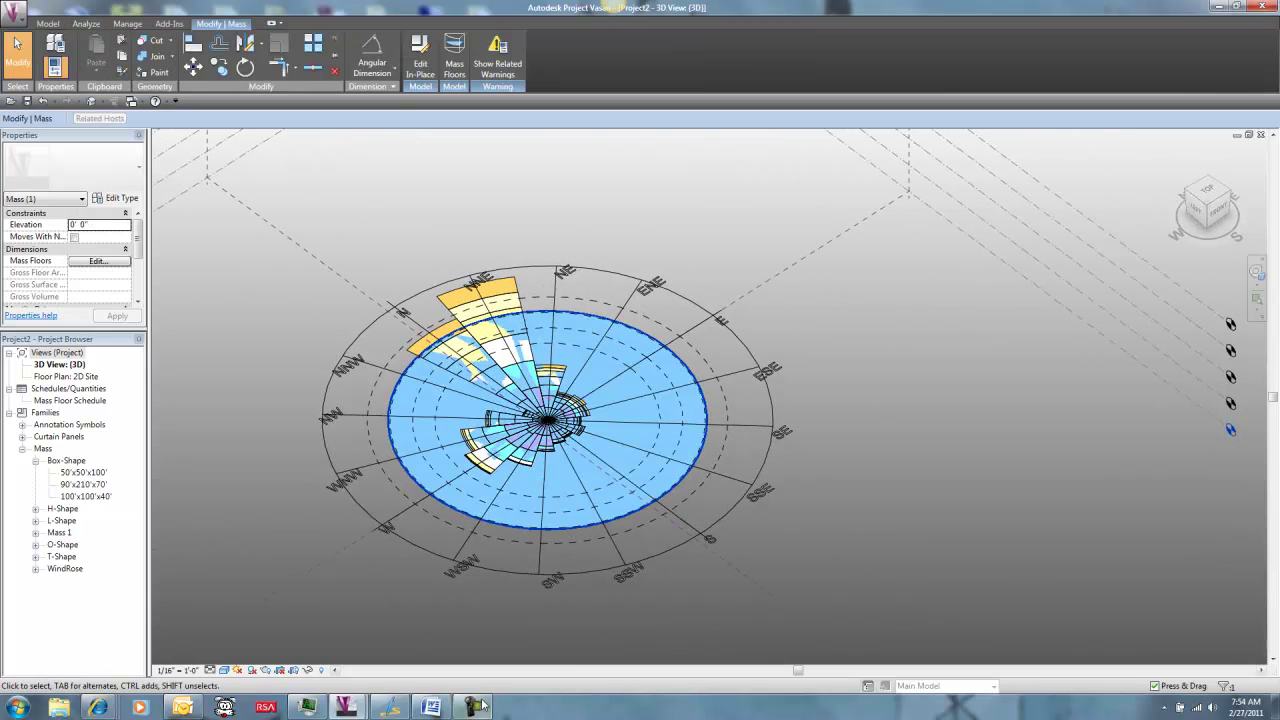
click(509, 652)
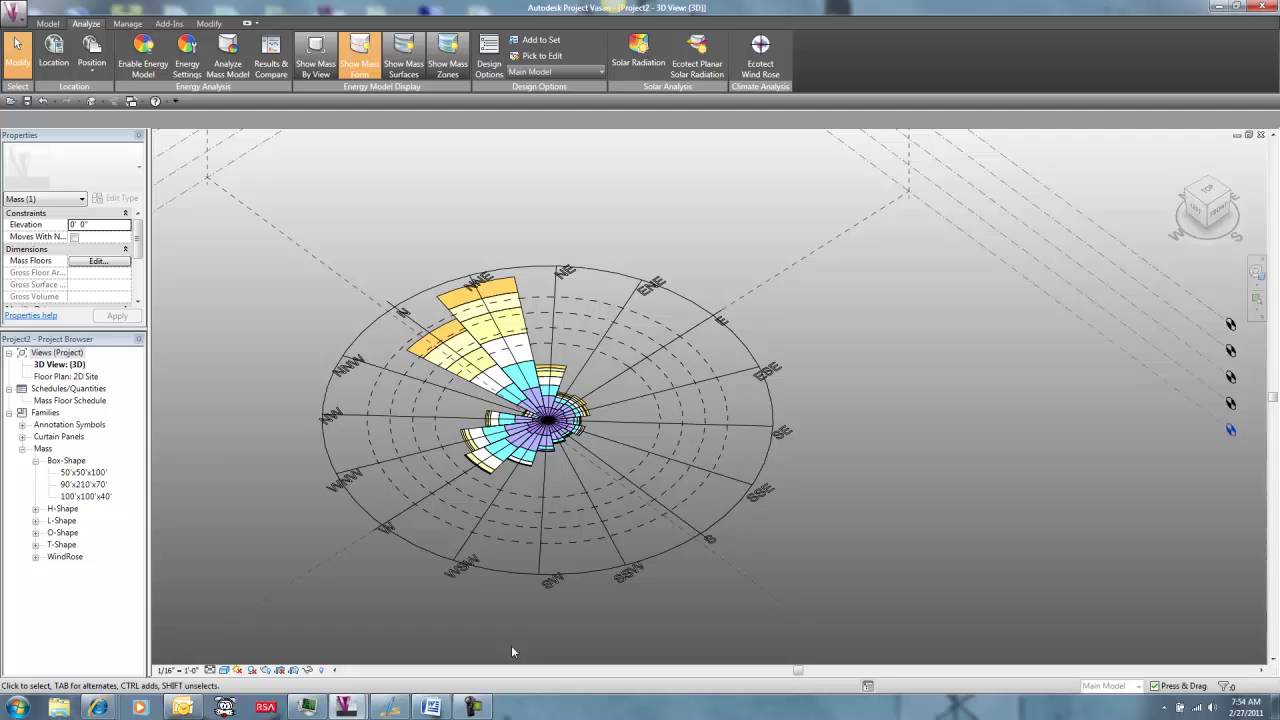
click(562, 545)
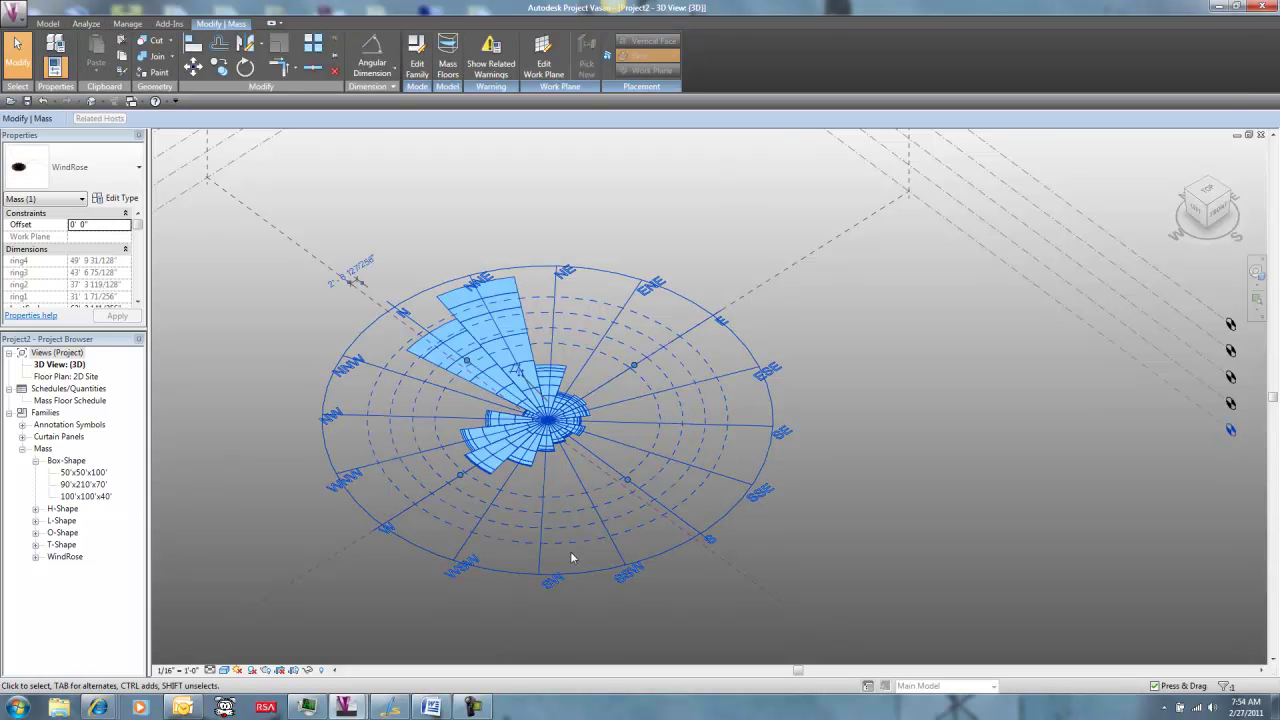
shift+middle_drag(214, 517, 277, 450)
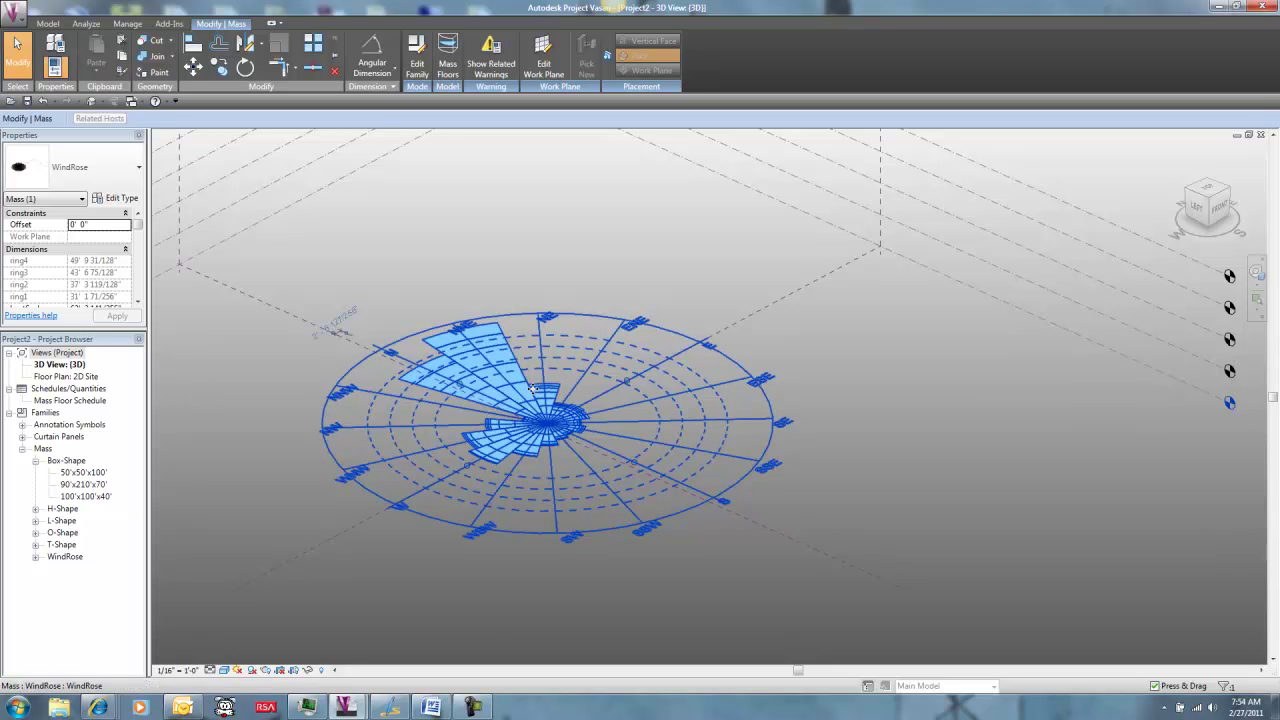
shift+middle_drag(609, 277, 600, 340)
drag(72, 330, 72, 595)
drag(139, 262, 140, 325)
click(507, 418)
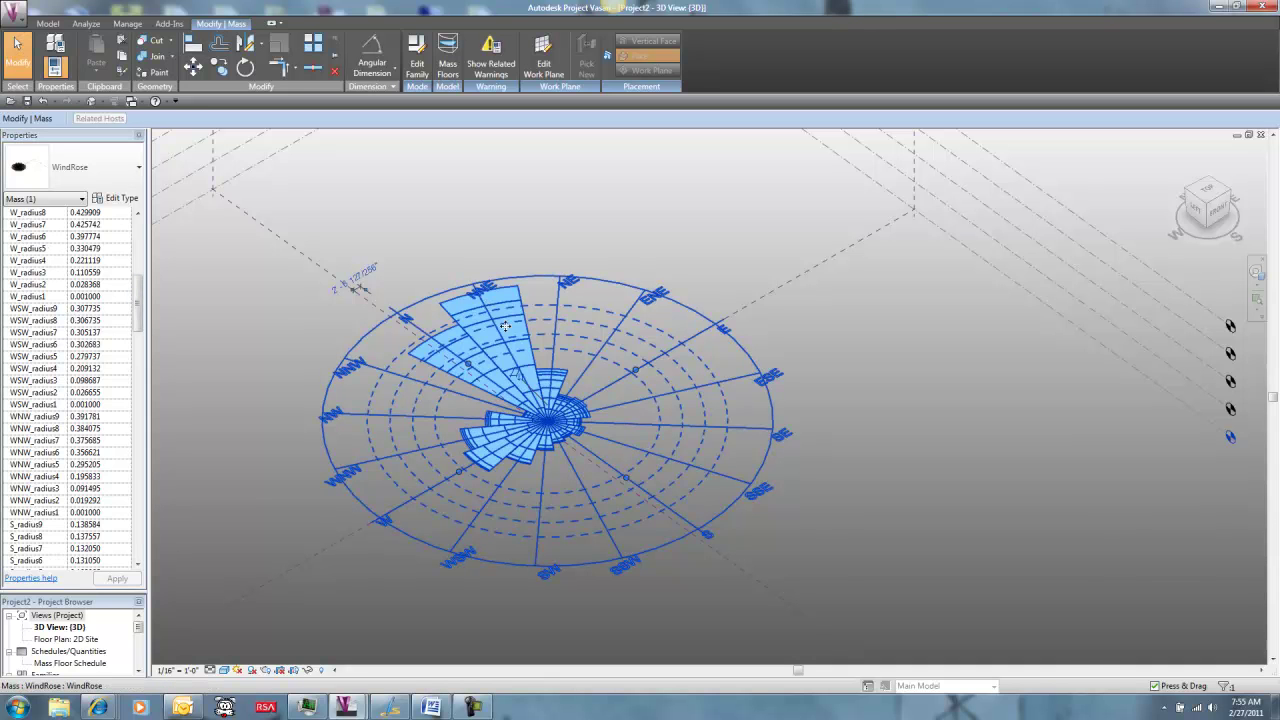
drag(138, 322, 141, 484)
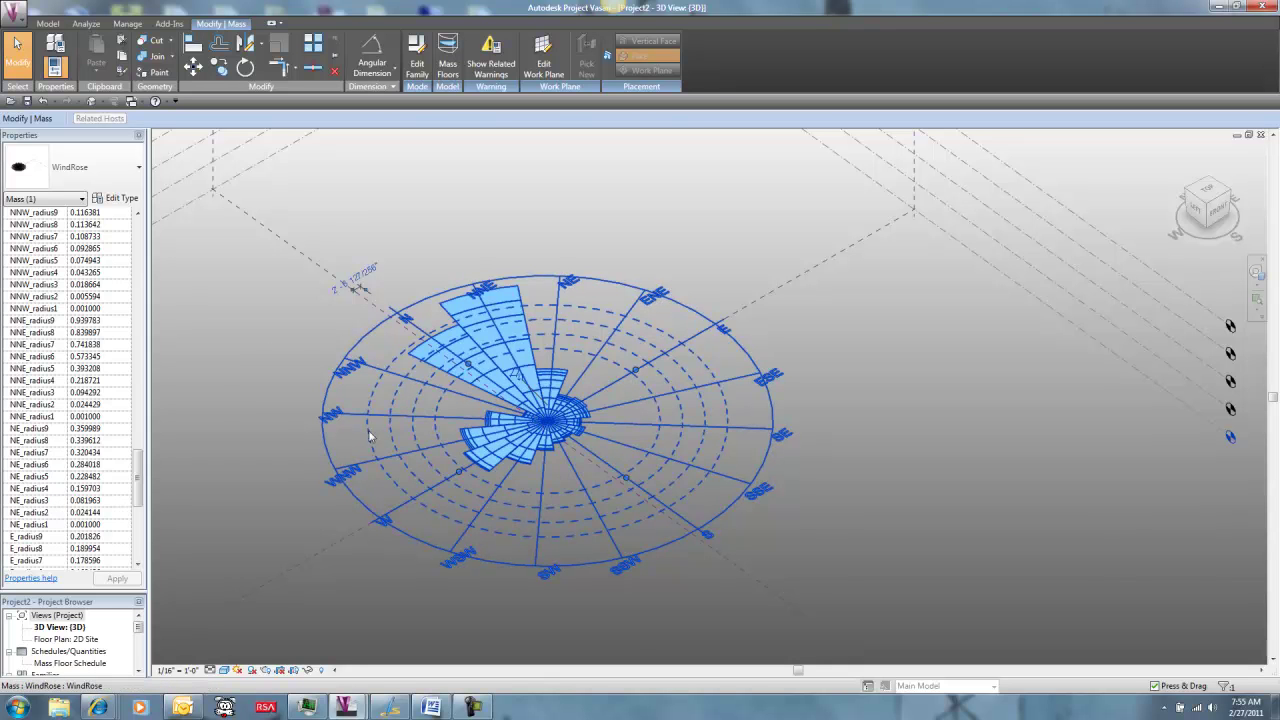
click(217, 401)
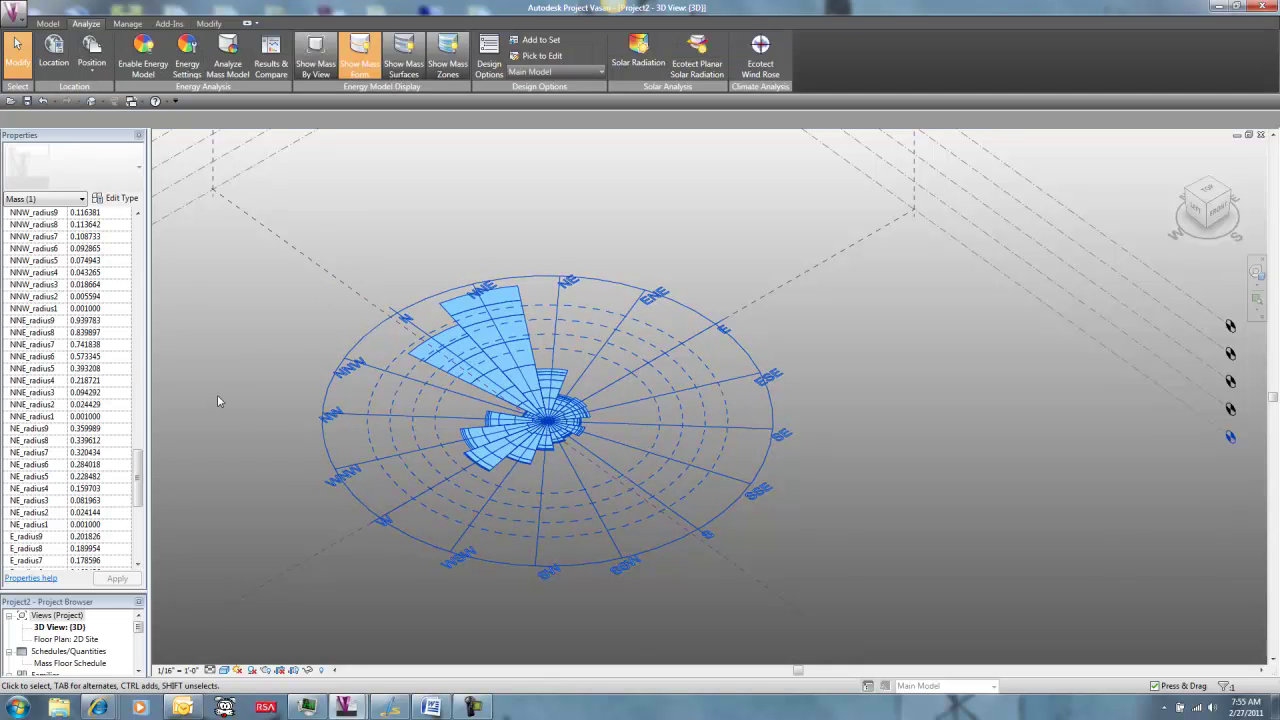
shift+middle_drag(305, 516, 286, 494)
click(287, 494)
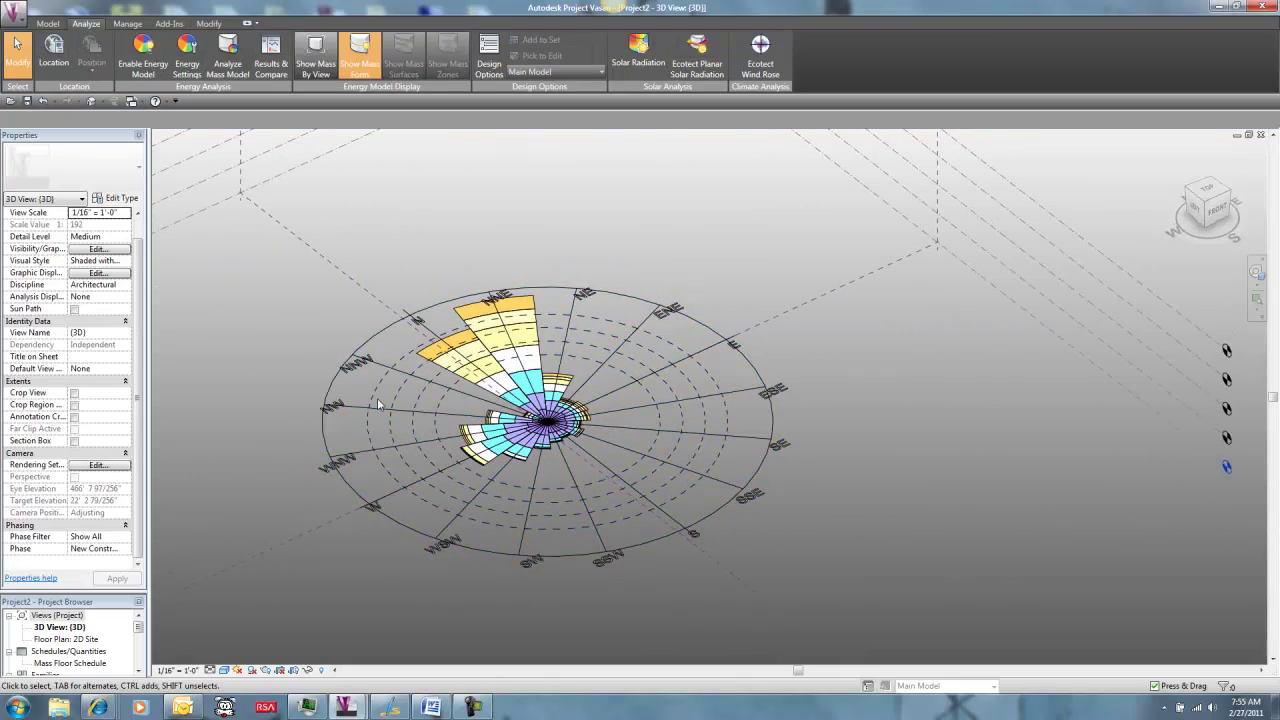
- Edit the WindRose family and zoom into its default 3D view to pick a slice
click(619, 423)
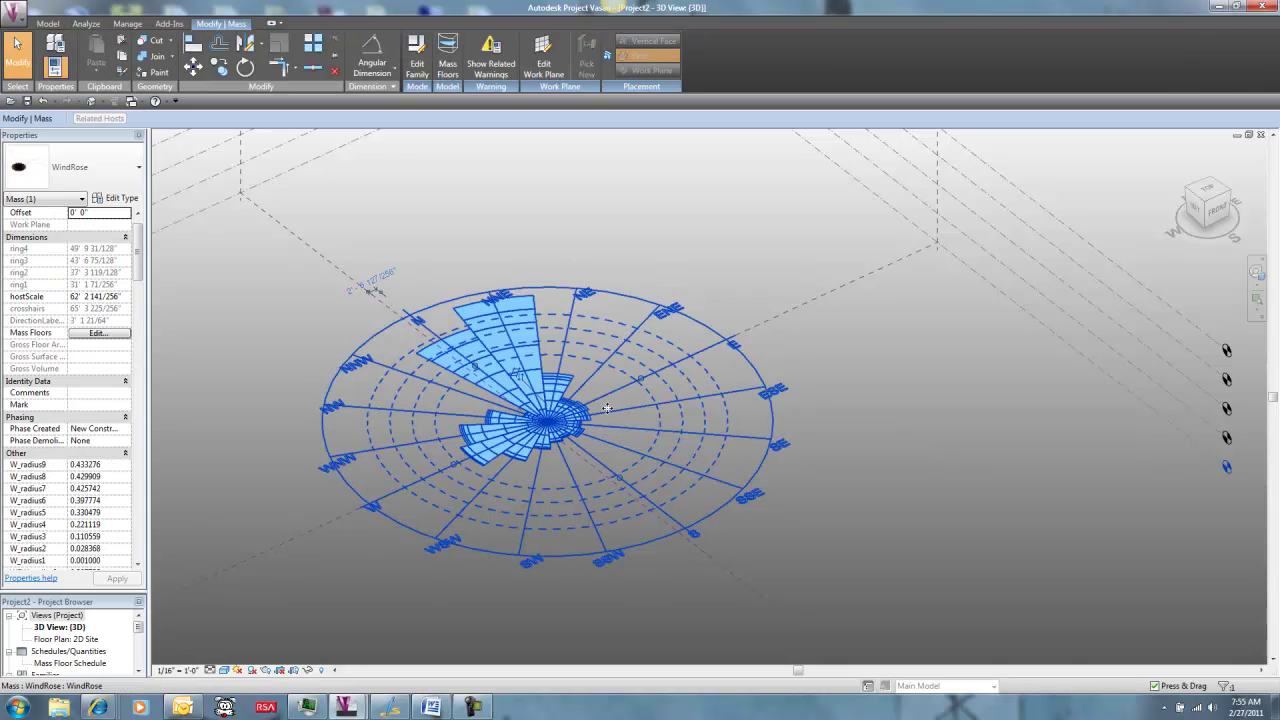
click(415, 55)
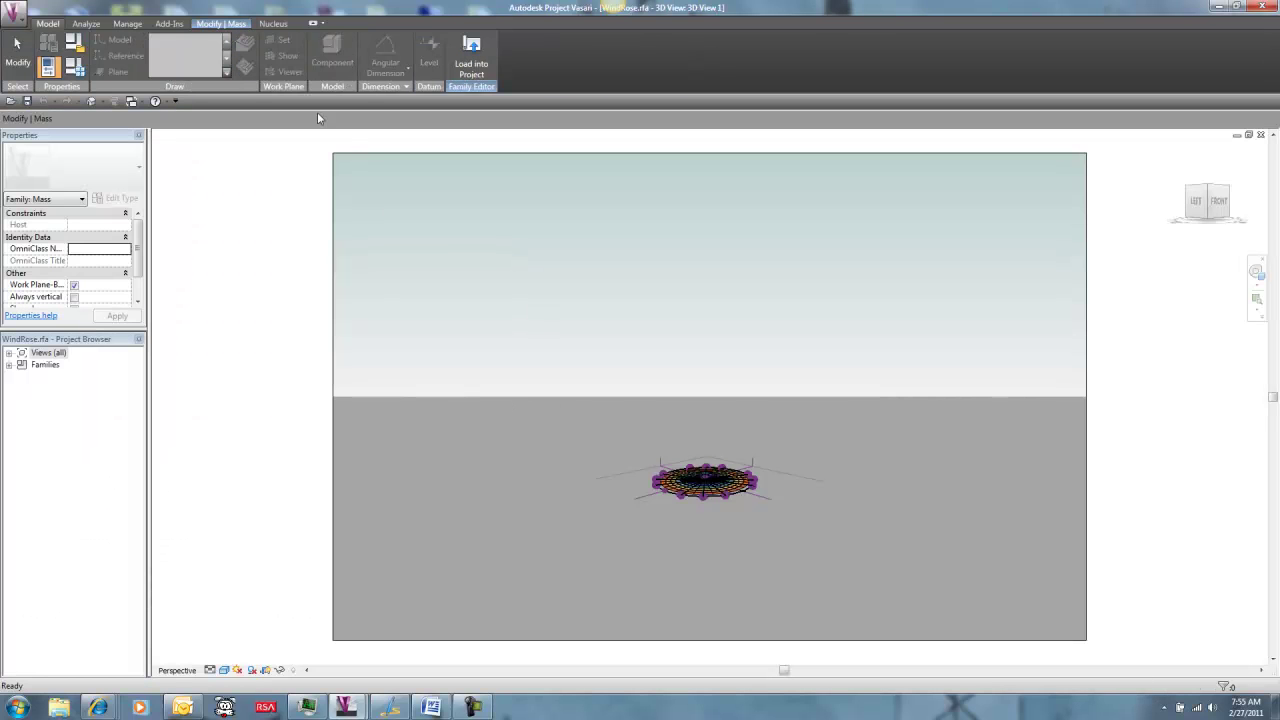
click(90, 100)
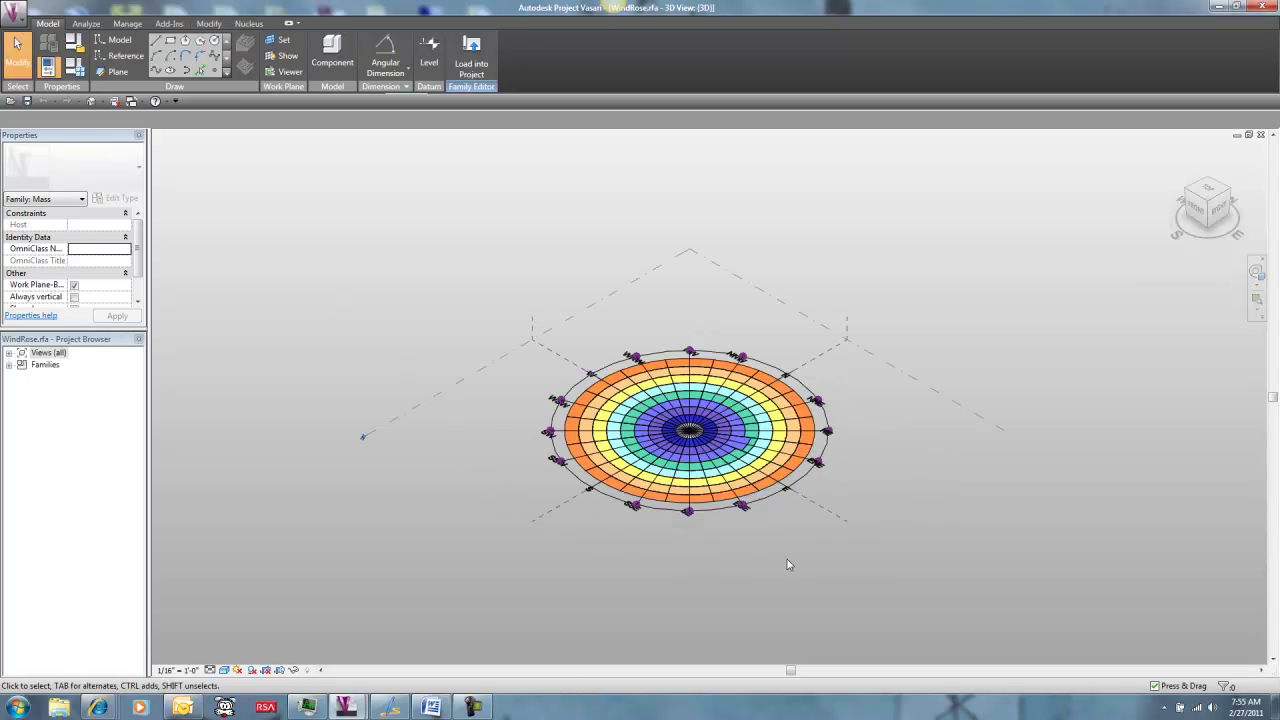
scroll(767, 547, up, 2)
middle_drag(908, 400, 884, 503)
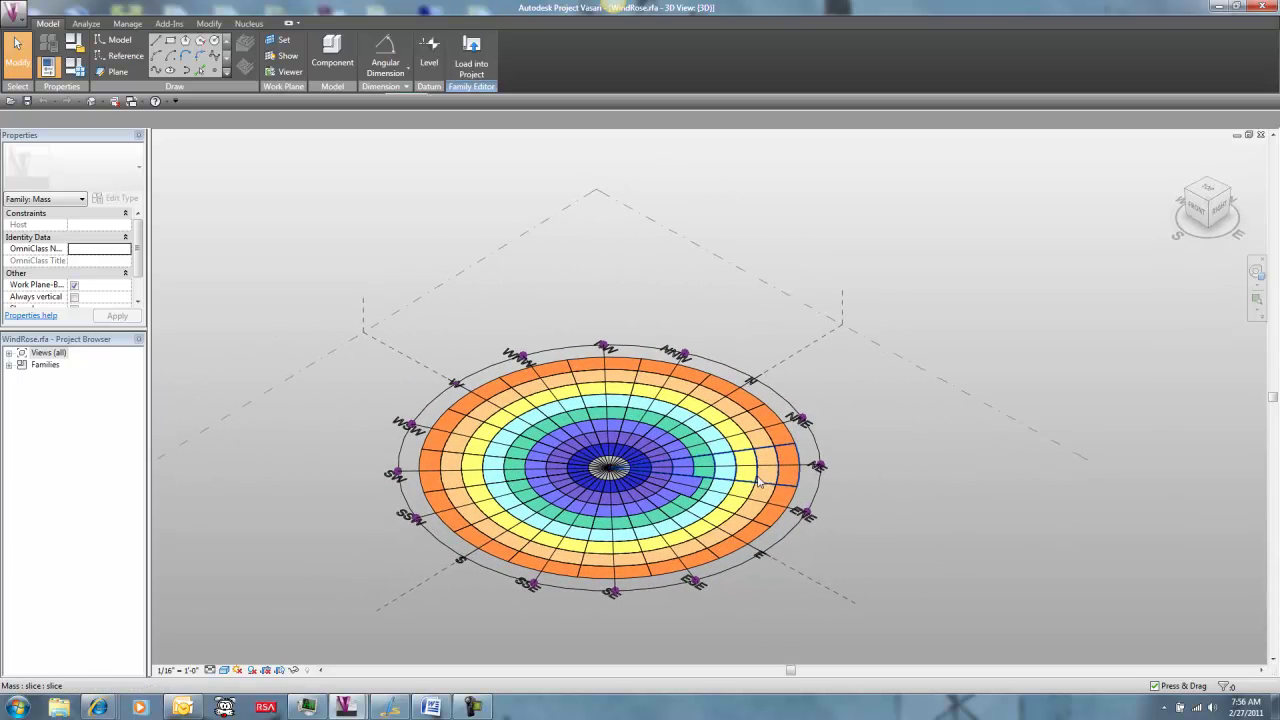
scroll(860, 510, up, 2)
click(722, 533)
shift+middle_drag(891, 508, 881, 458)
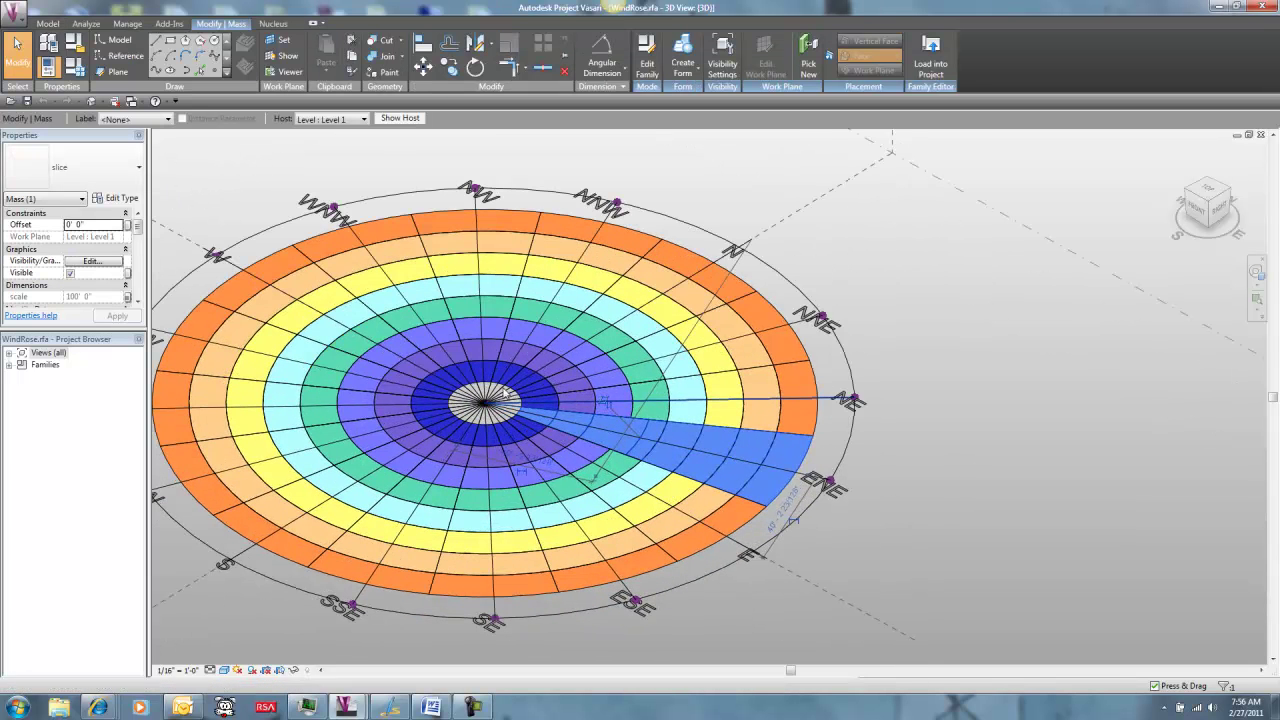
- Expand Families > Mass > slice in the Project Browser and select the slice wedge
click(9, 366)
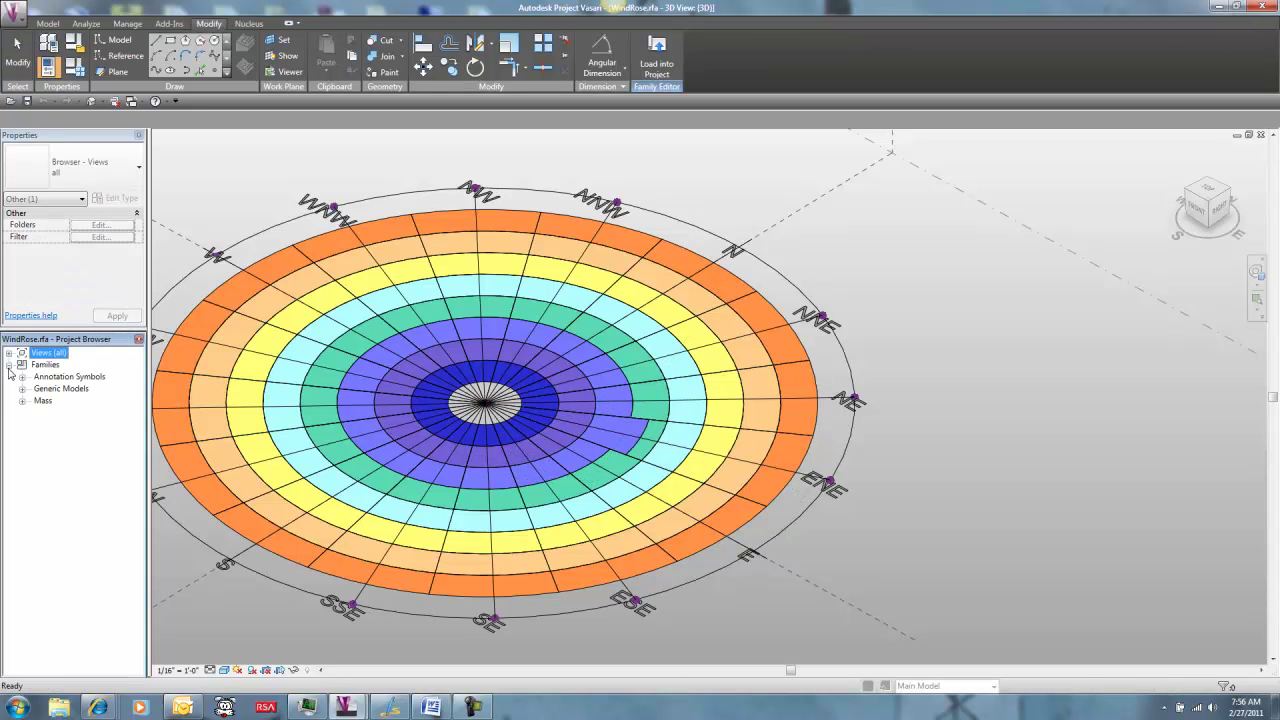
click(22, 389)
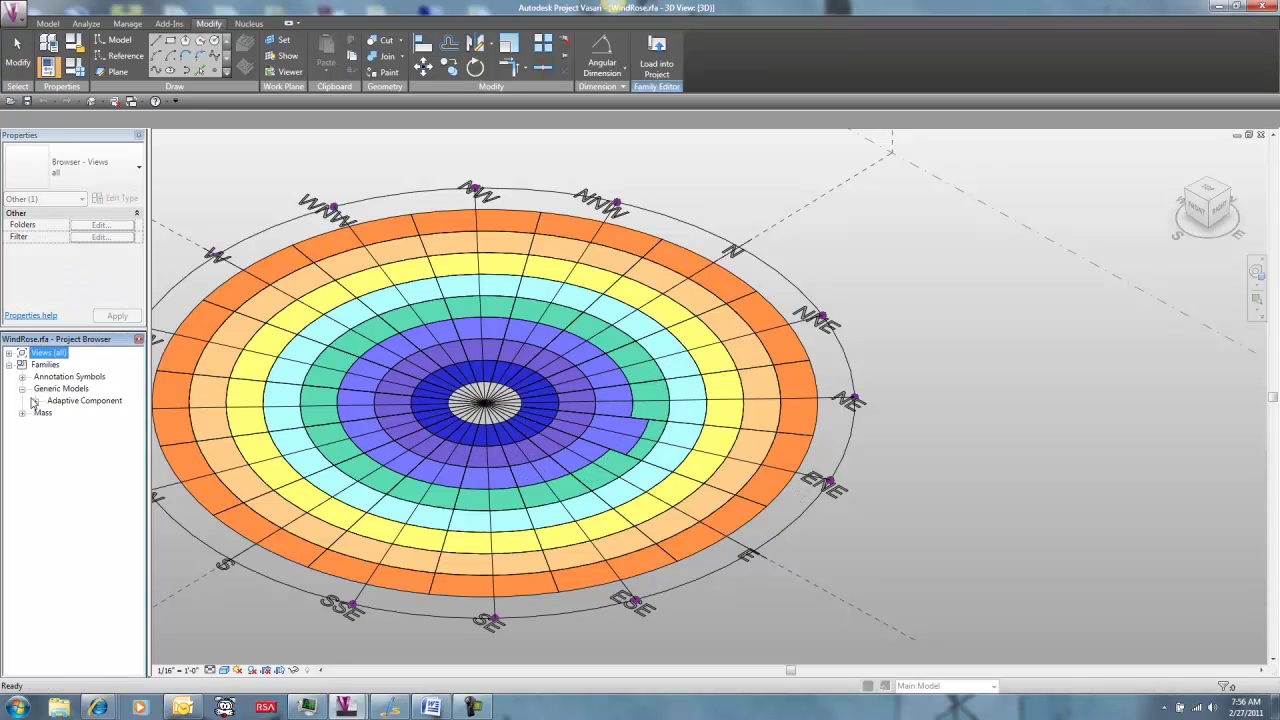
click(35, 401)
click(48, 413)
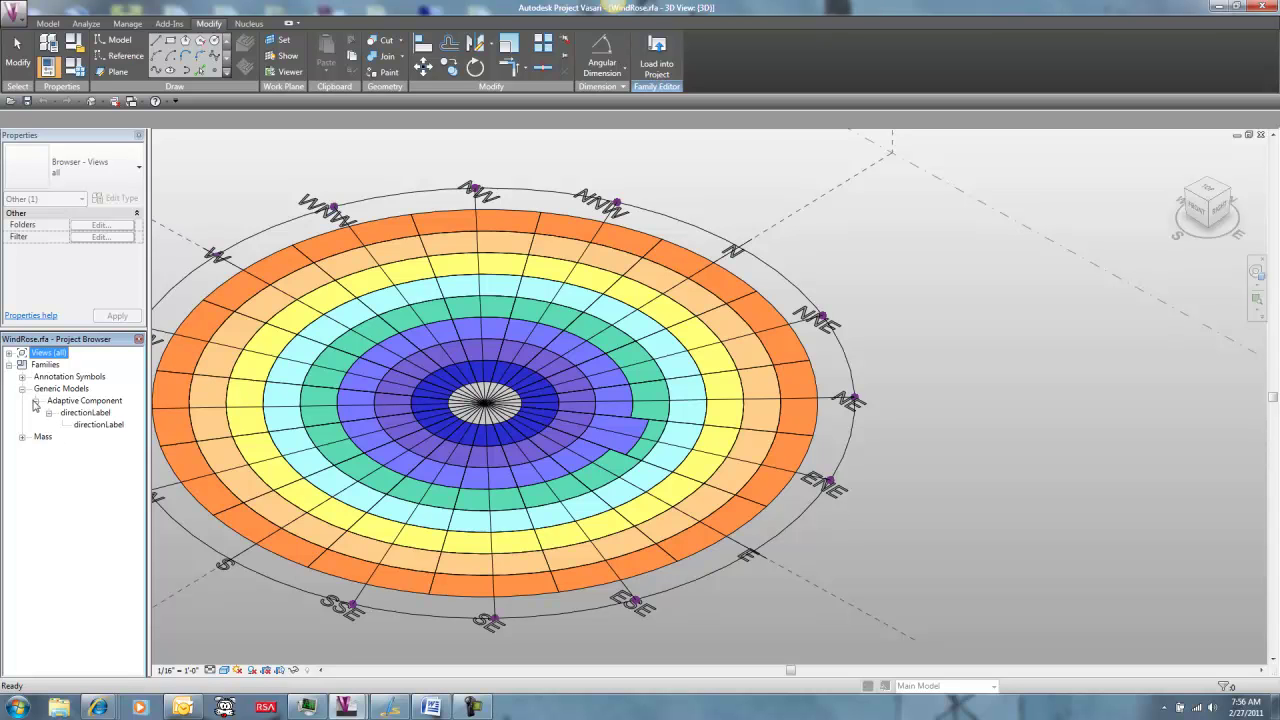
click(35, 401)
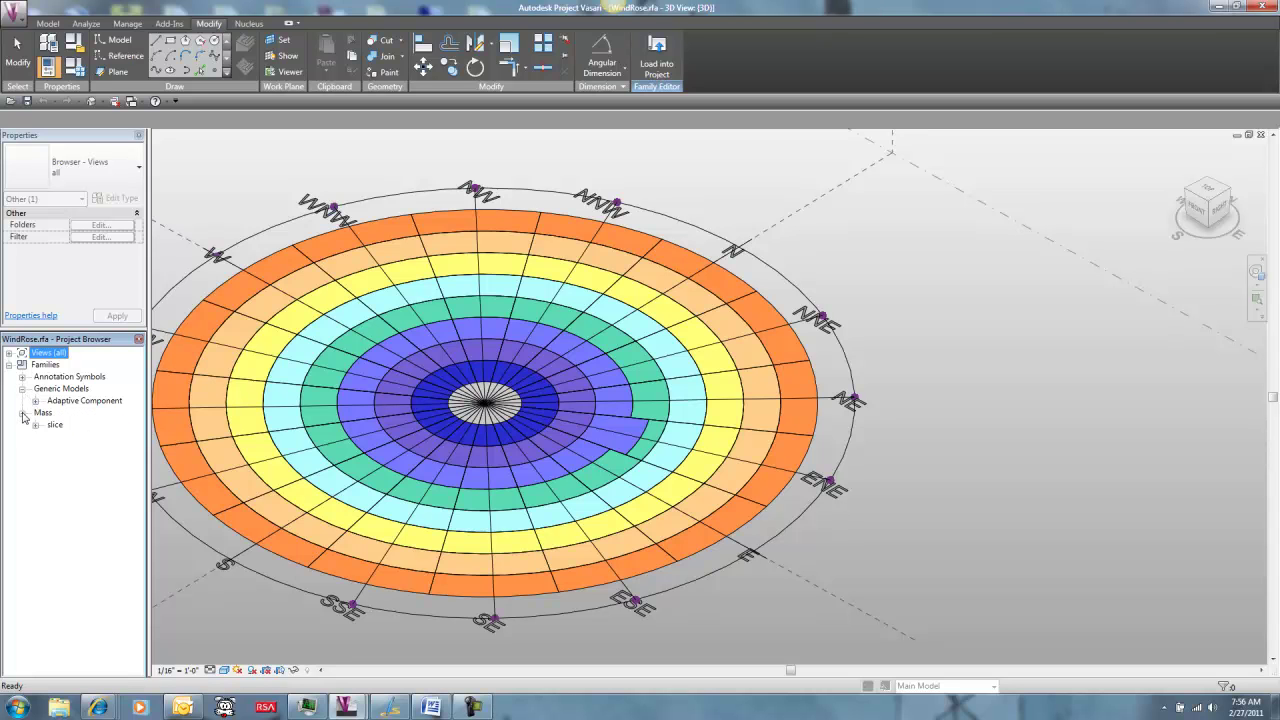
click(35, 425)
click(63, 437)
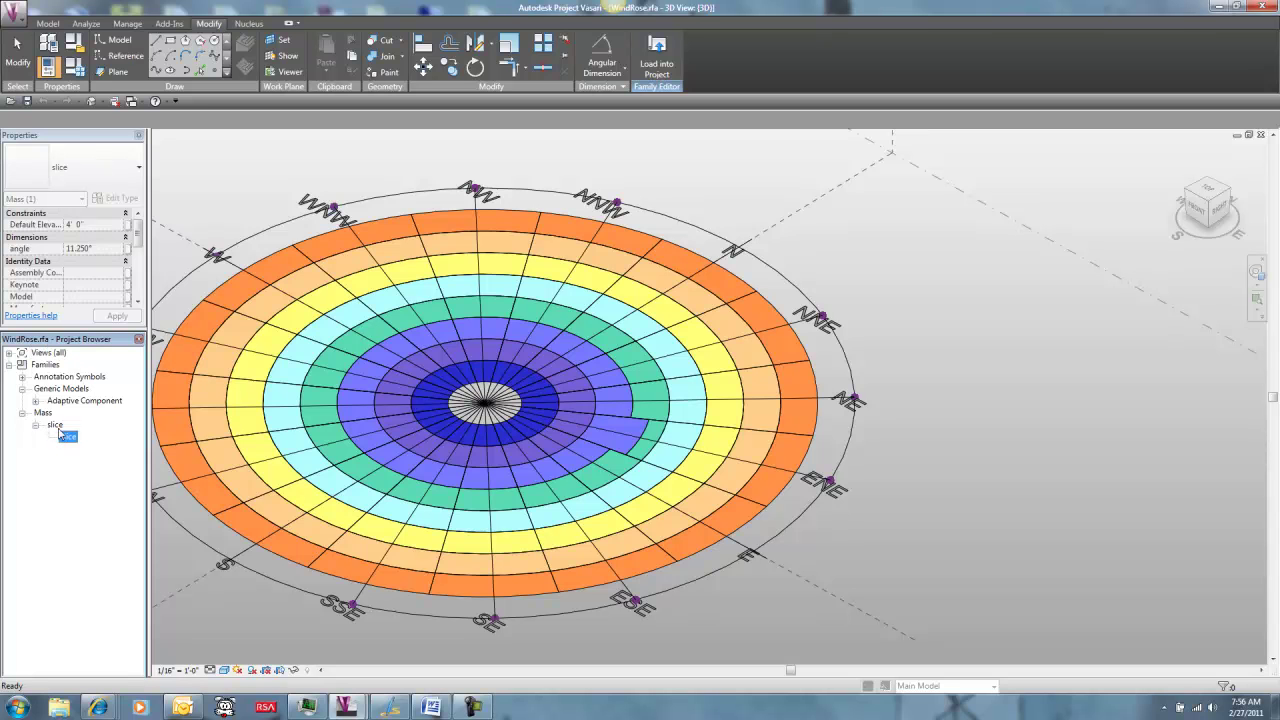
click(55, 425)
click(706, 476)
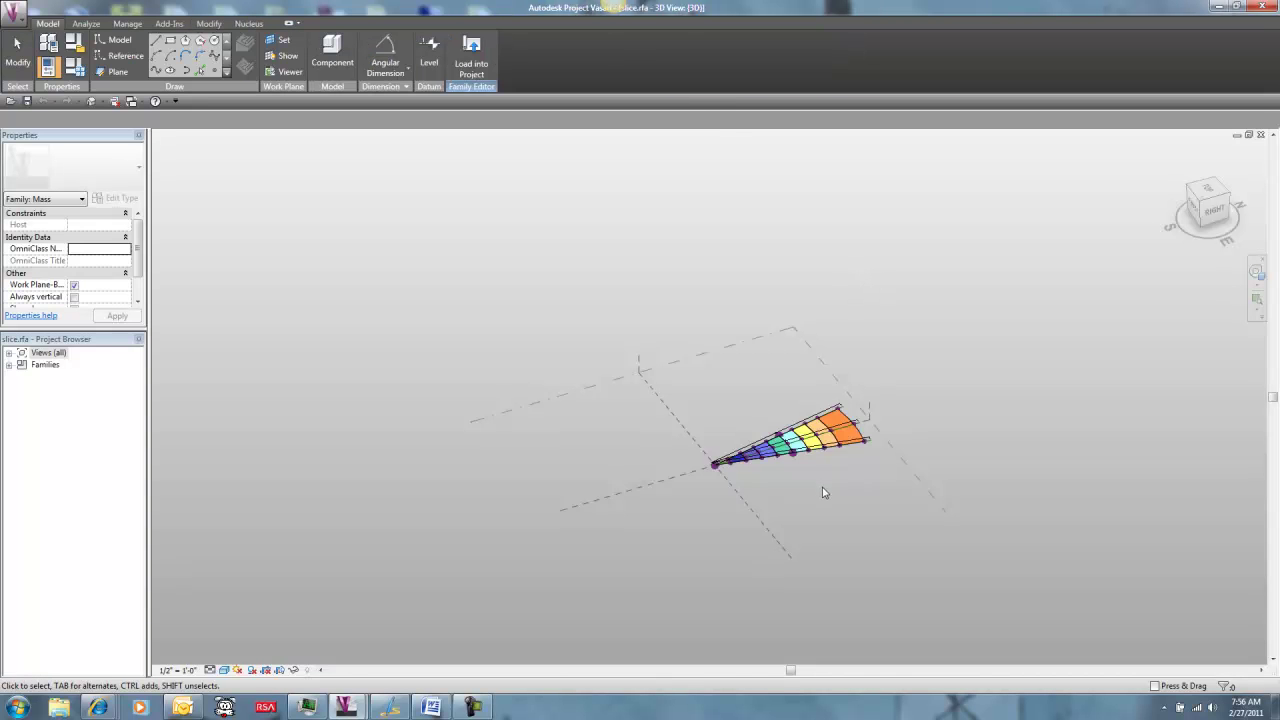
- Zoom to the slice wedge and review its radius values in an enlarged Family Types dialog
scroll(837, 456, up, 3)
shift+middle_drag(826, 453, 850, 438)
scroll(865, 415, up, 2)
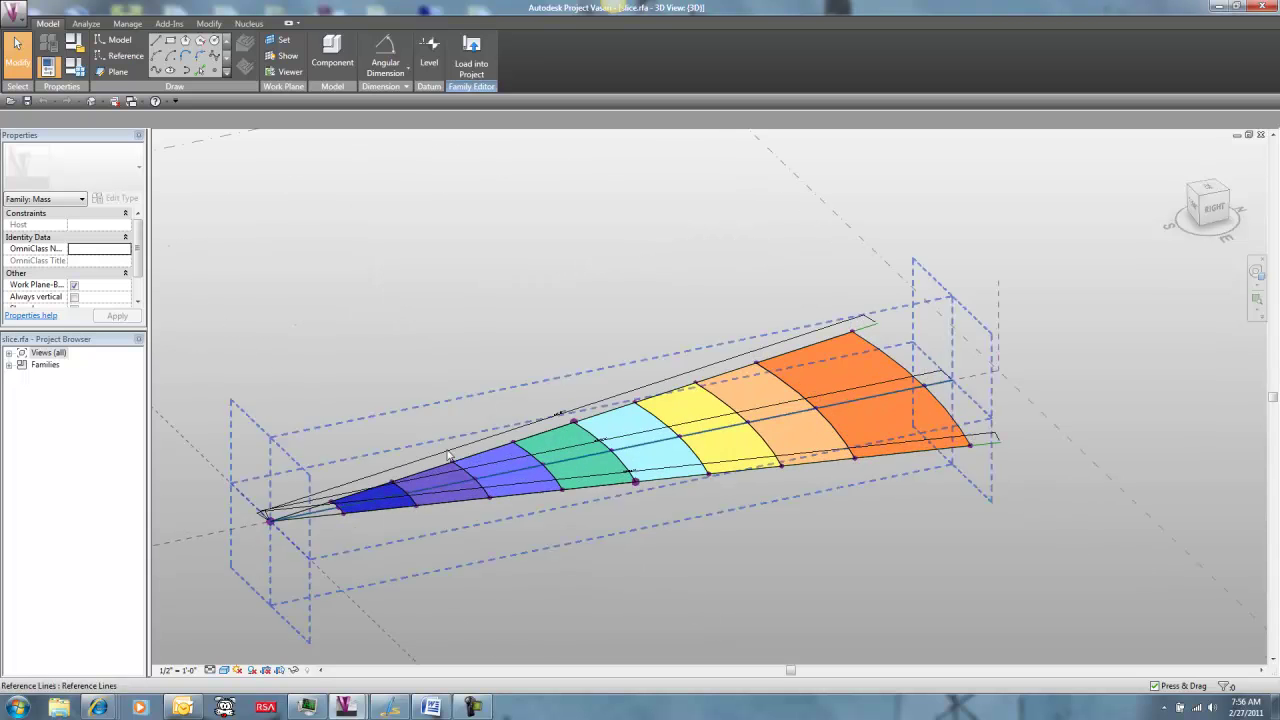
click(903, 430)
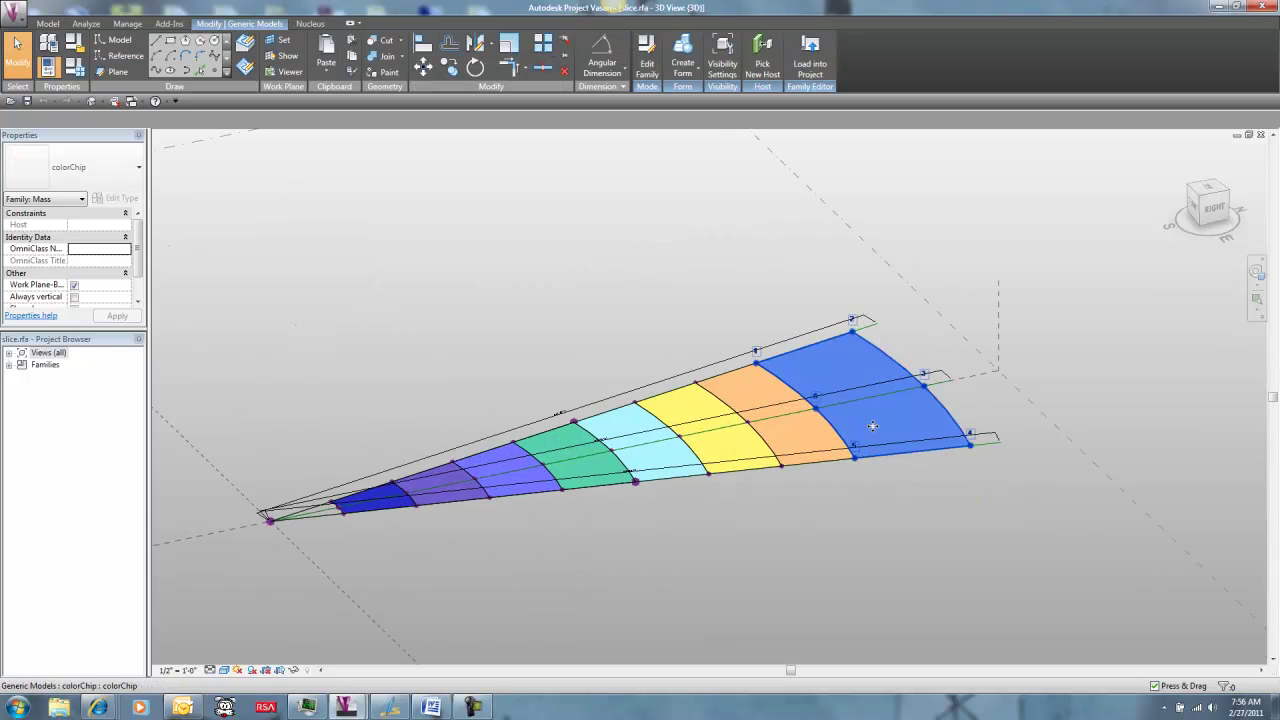
click(77, 72)
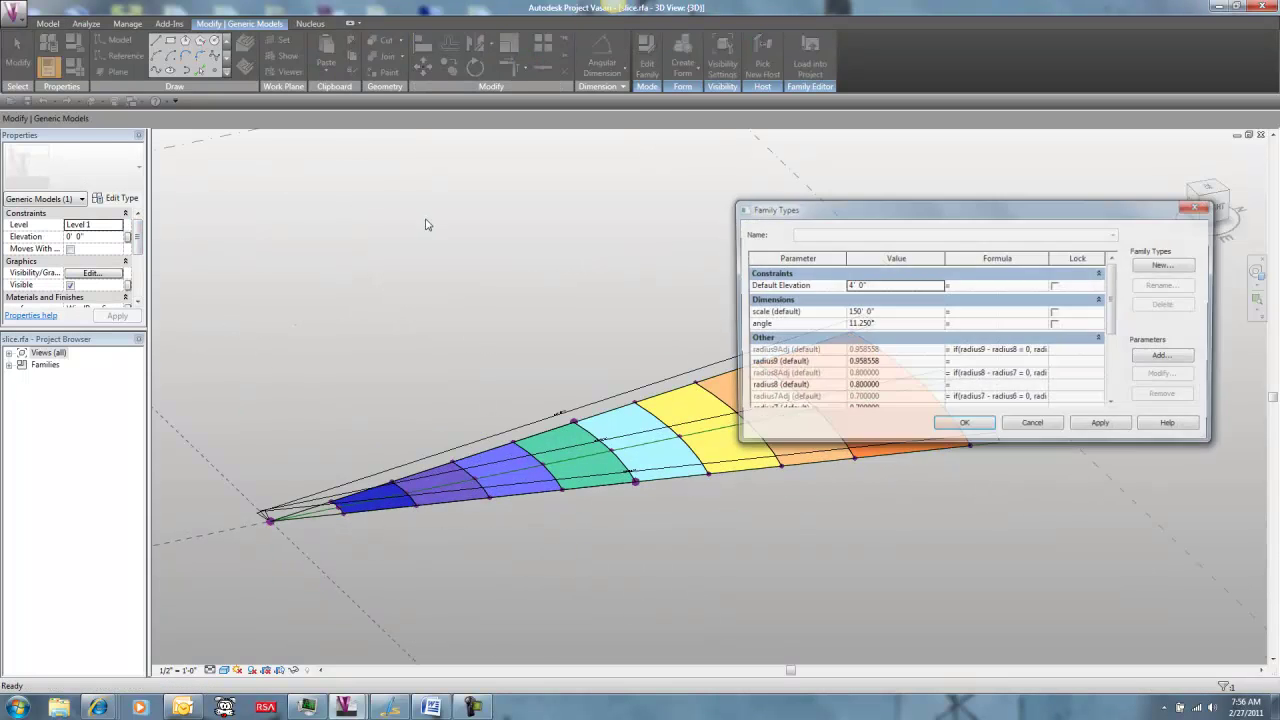
drag(909, 208, 271, 120)
drag(576, 349, 597, 640)
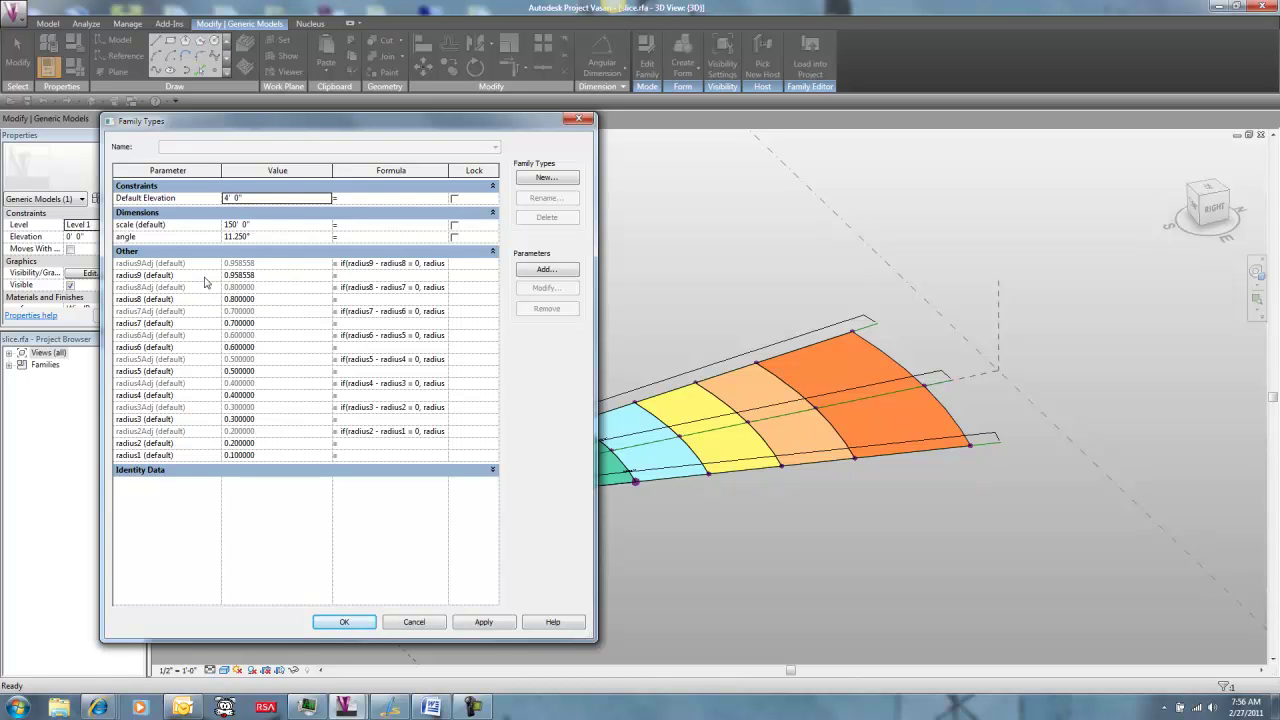
drag(246, 127, 259, 126)
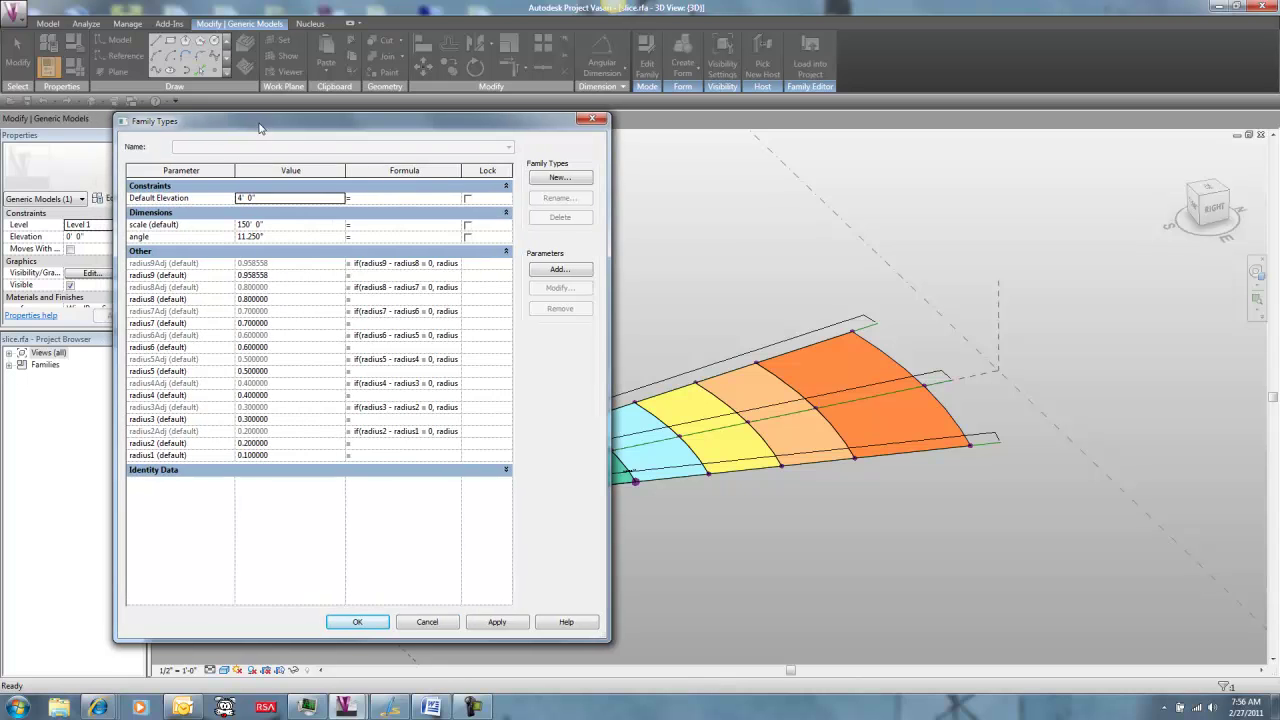
click(357, 621)
shift+middle_drag(640, 528, 655, 566)
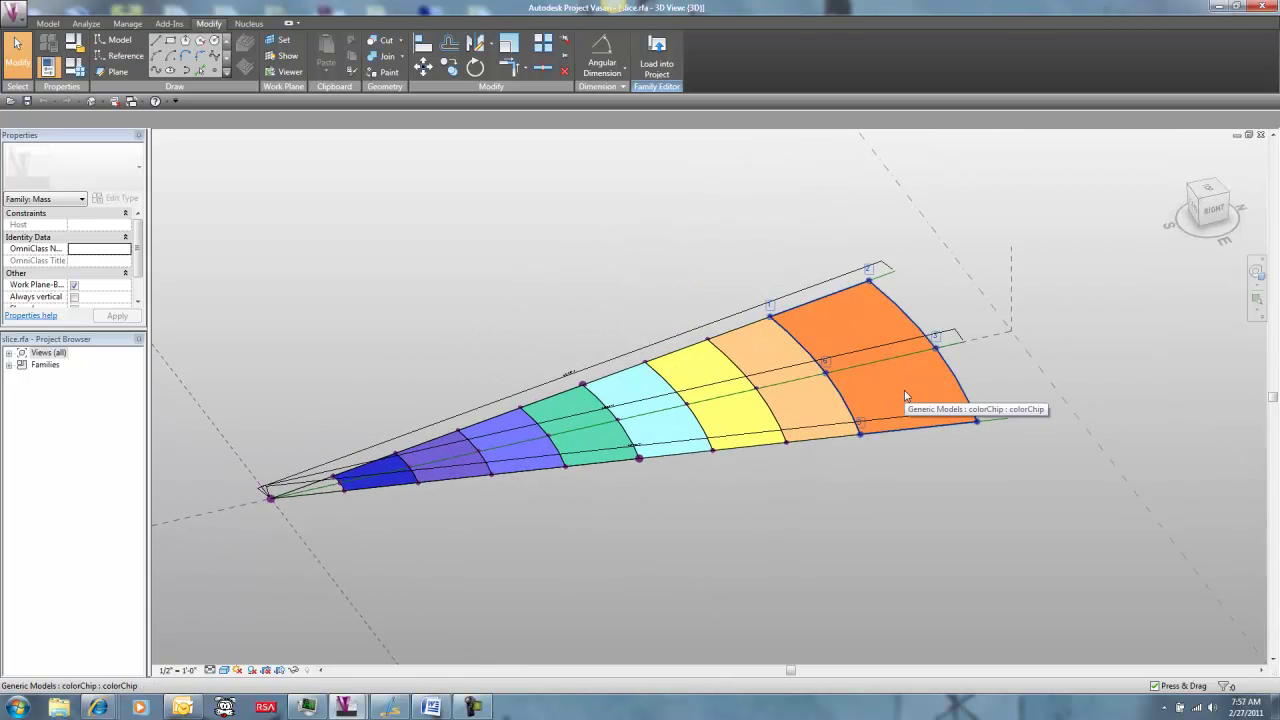
- Extrude the outer colorChip into a tall block and start Load into Project
click(904, 391)
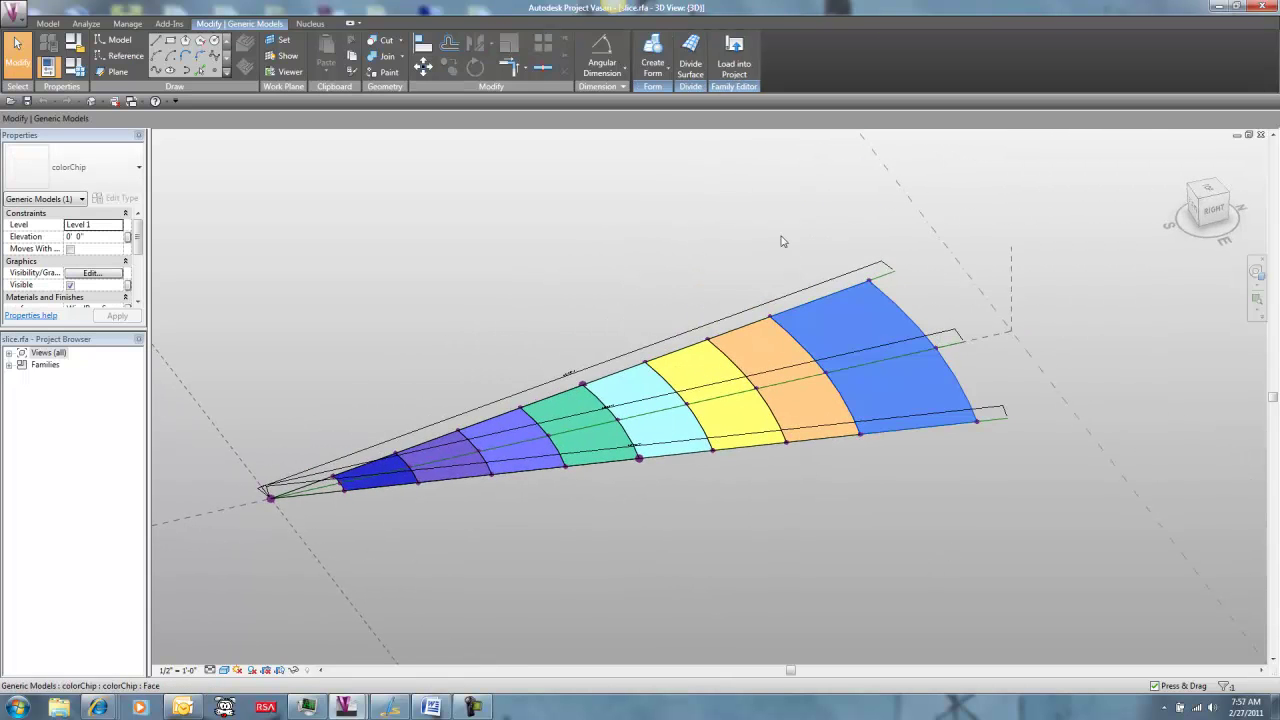
click(652, 55)
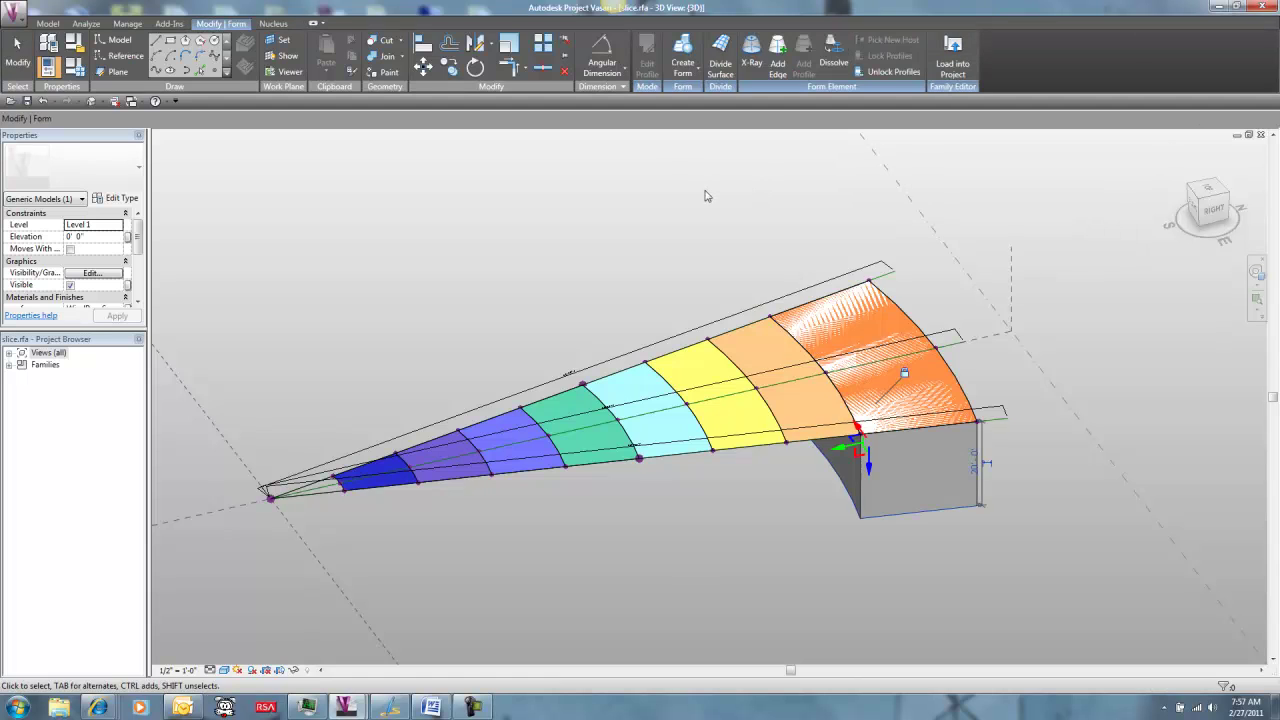
click(900, 366)
drag(900, 366, 823, 183)
shift+middle_drag(823, 183, 708, 354)
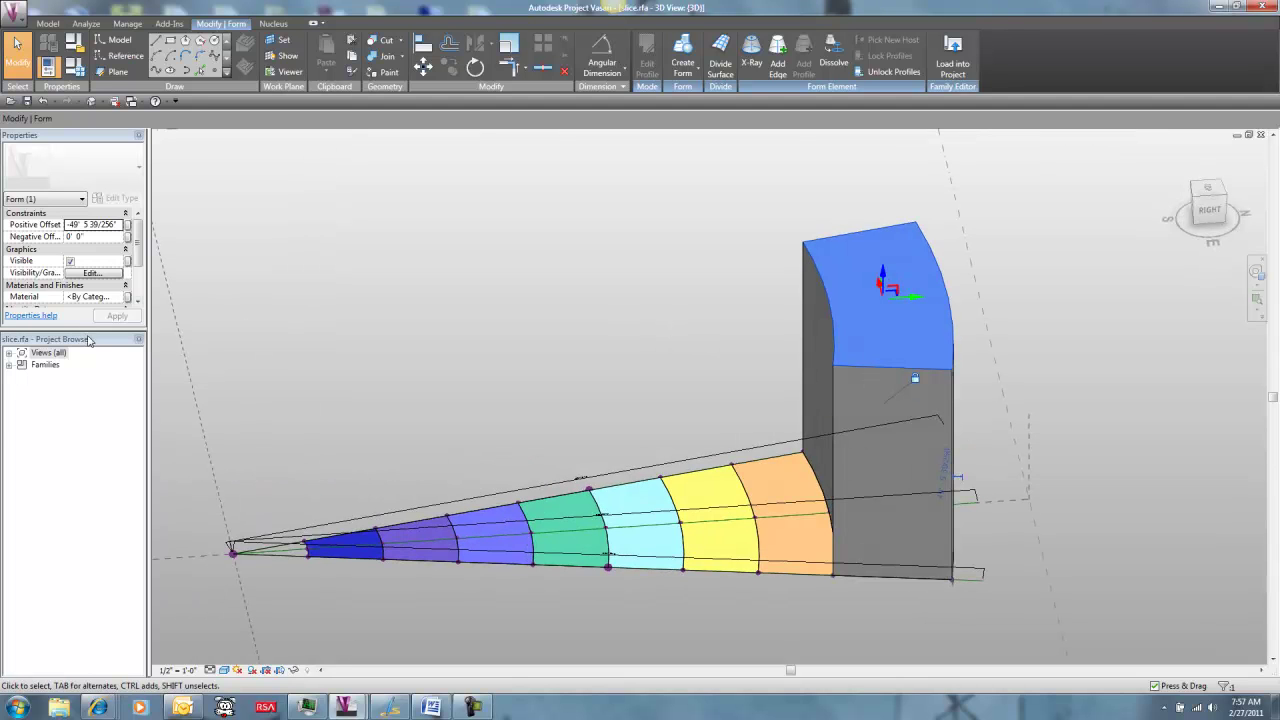
drag(88, 329, 88, 418)
click(571, 223)
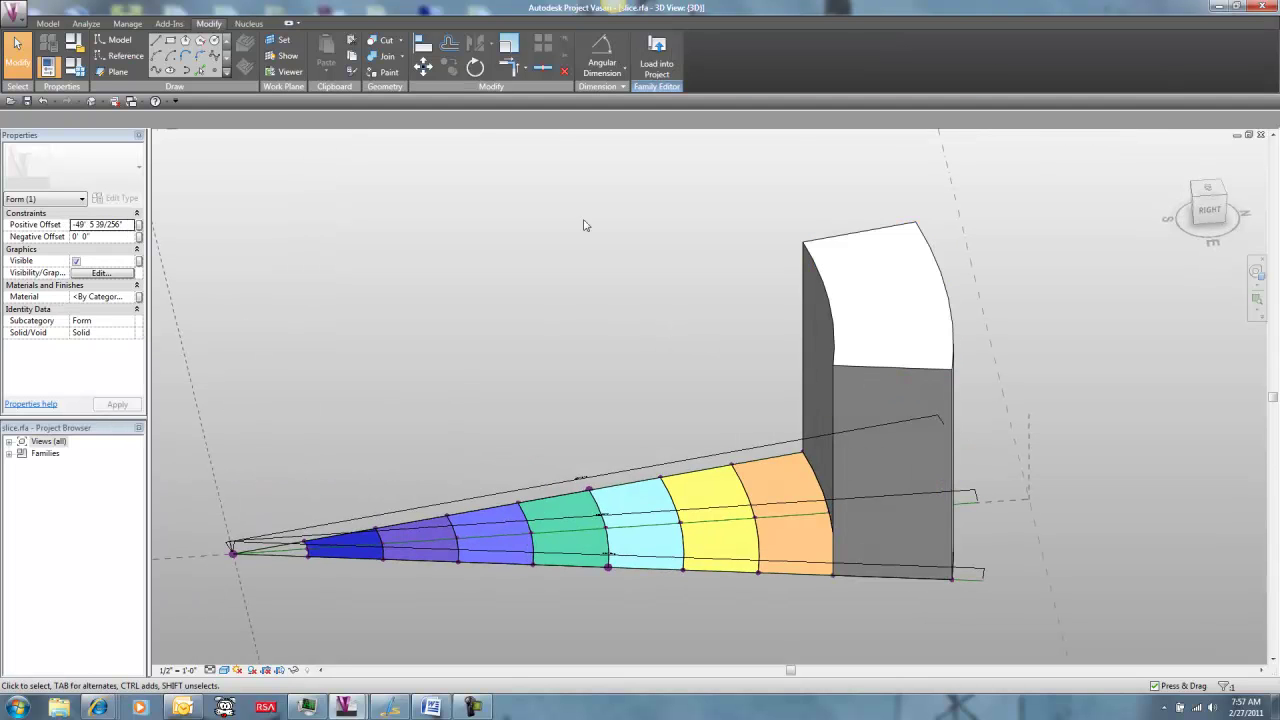
click(654, 62)
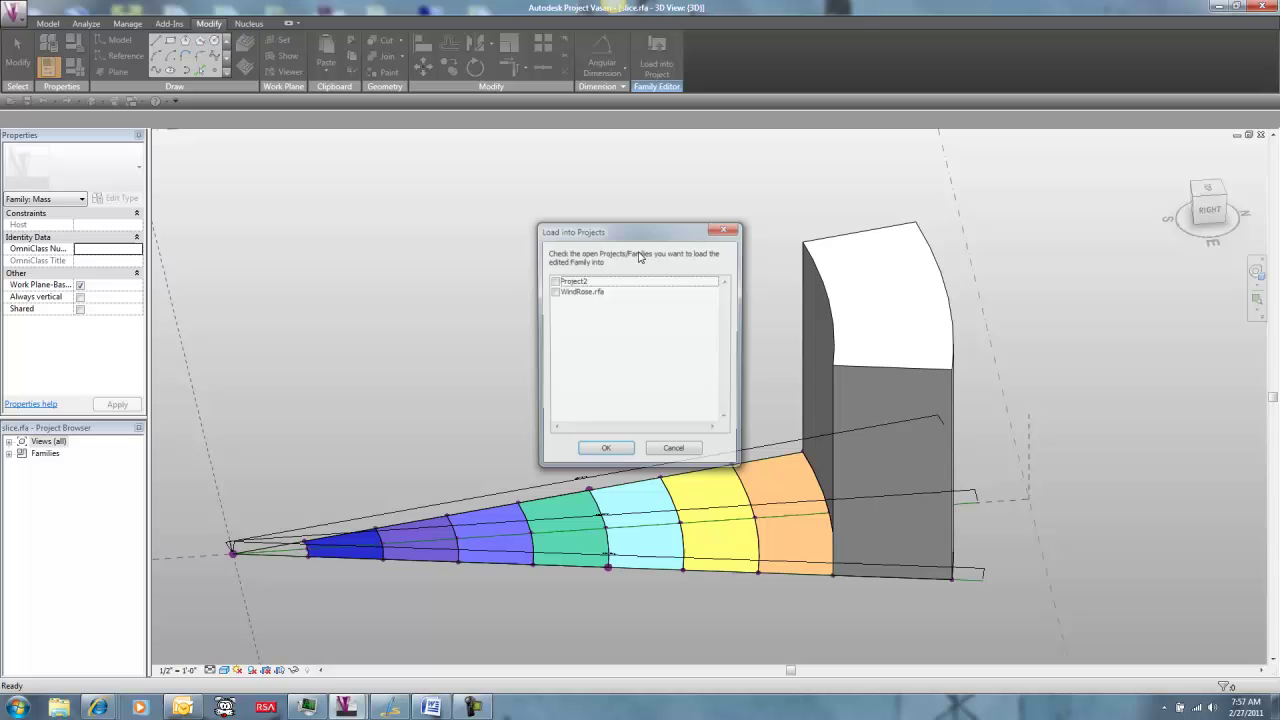
- Load the slice into WindRose.rfa, overwriting the existing version and its parameter values
click(559, 290)
click(605, 451)
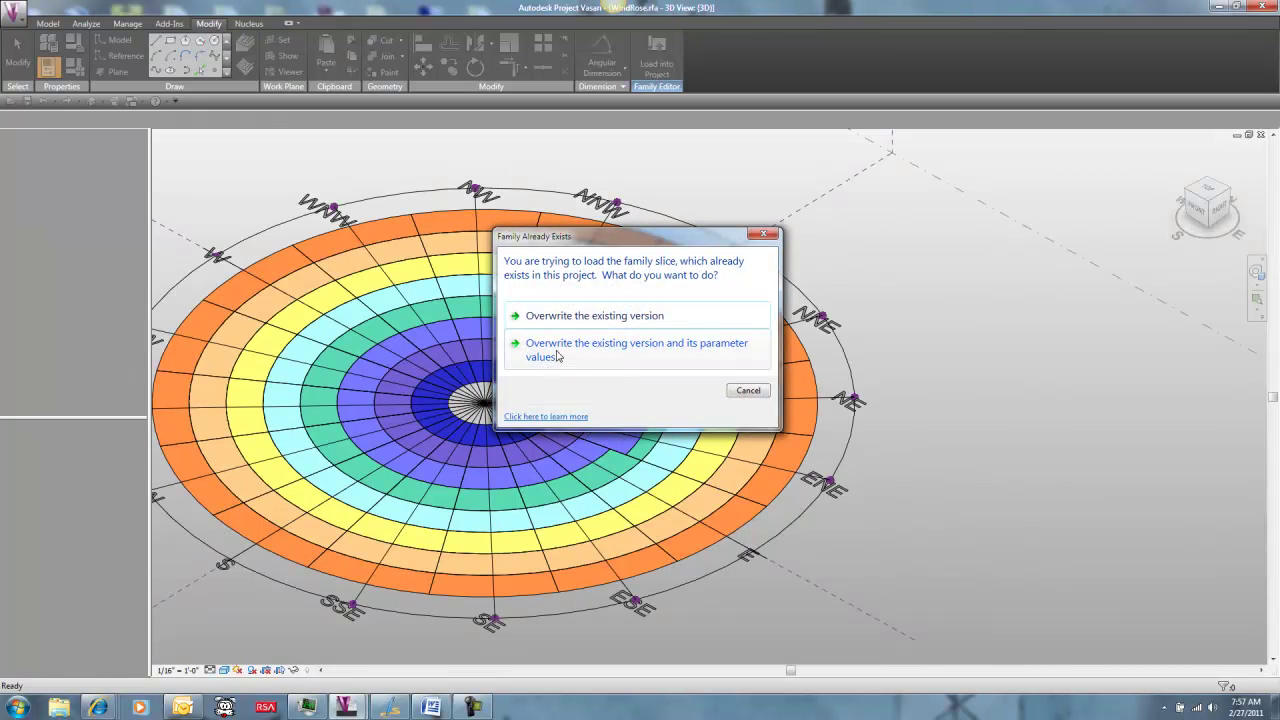
click(559, 352)
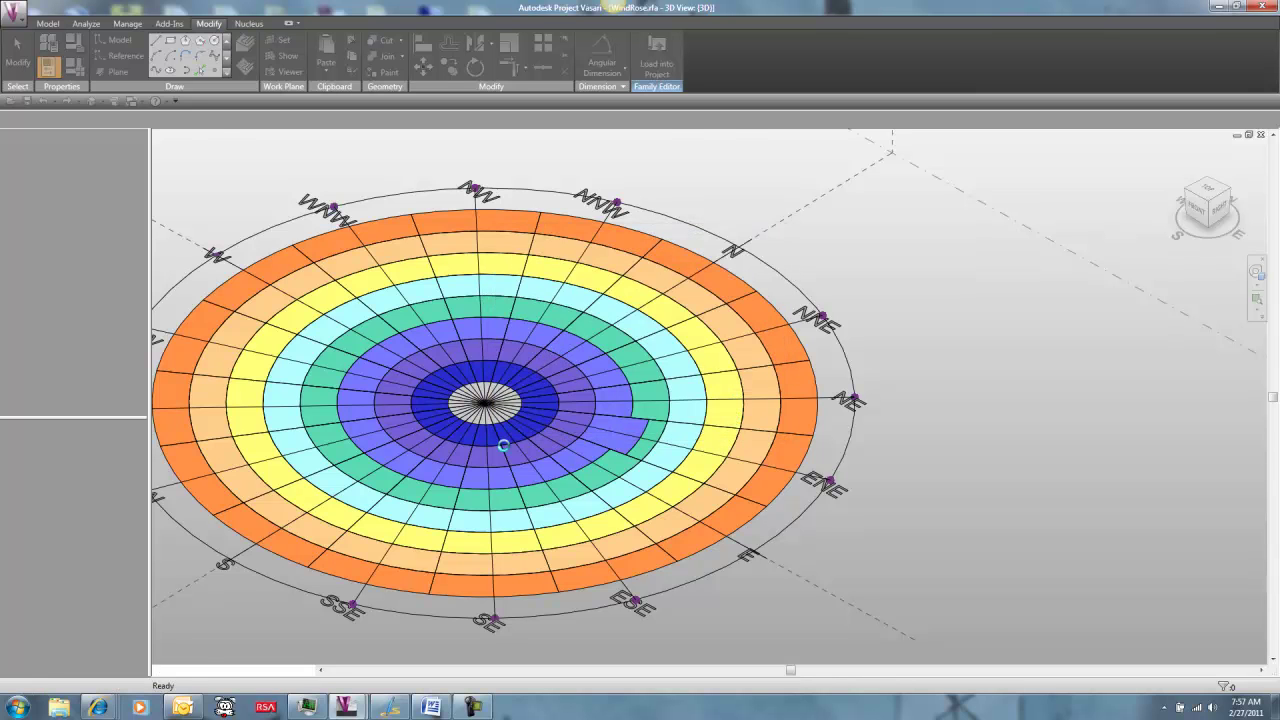
scroll(940, 497, down, 3)
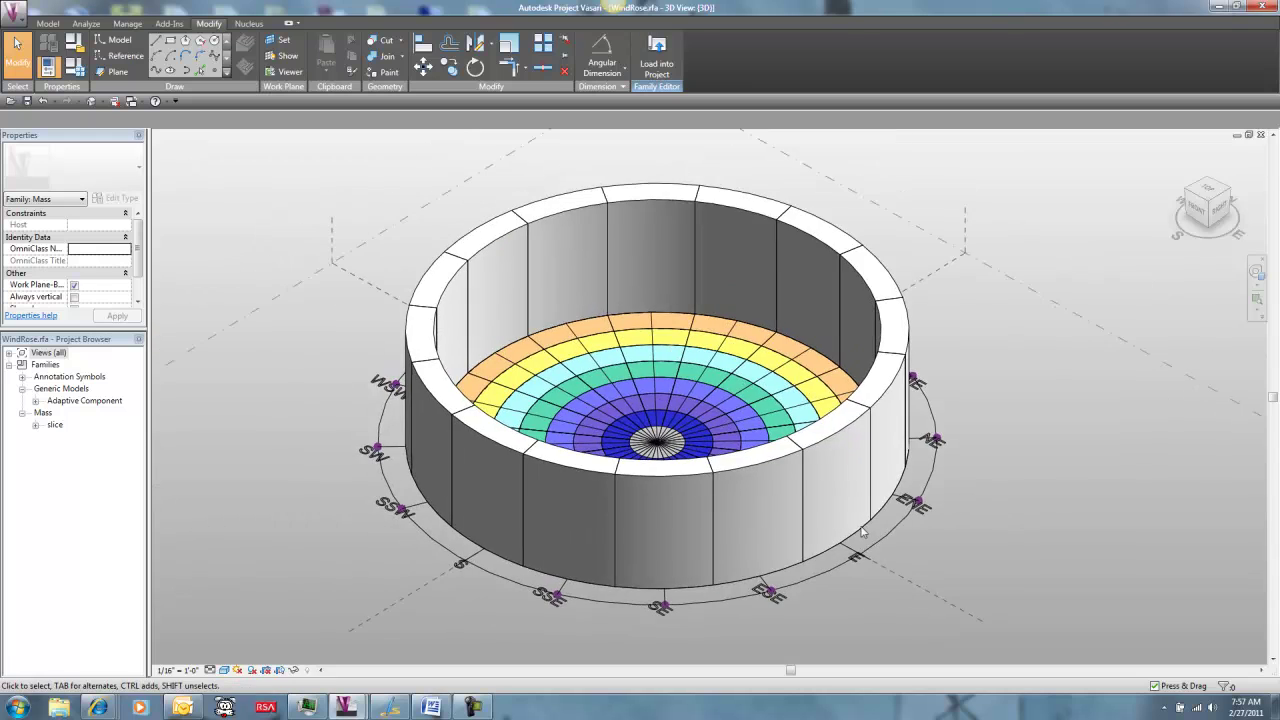
shift+middle_drag(855, 535, 1040, 510)
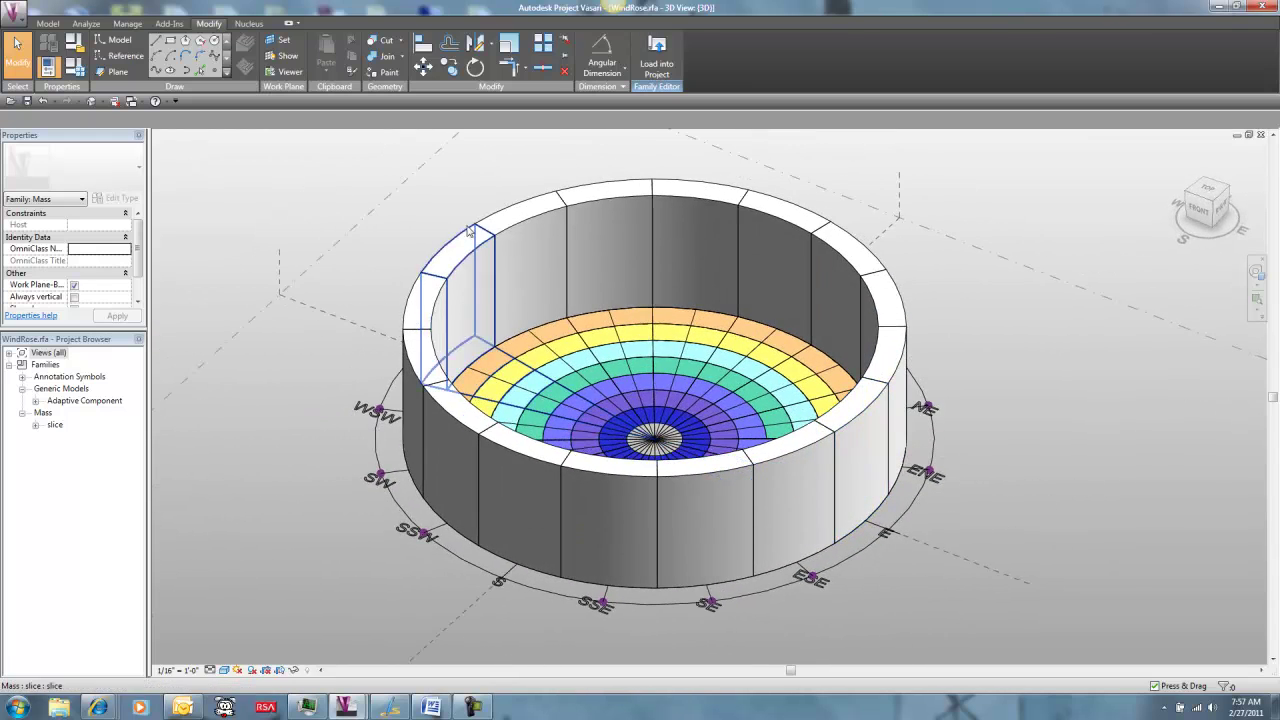
- Load the edited WindRose family into Project2
click(656, 52)
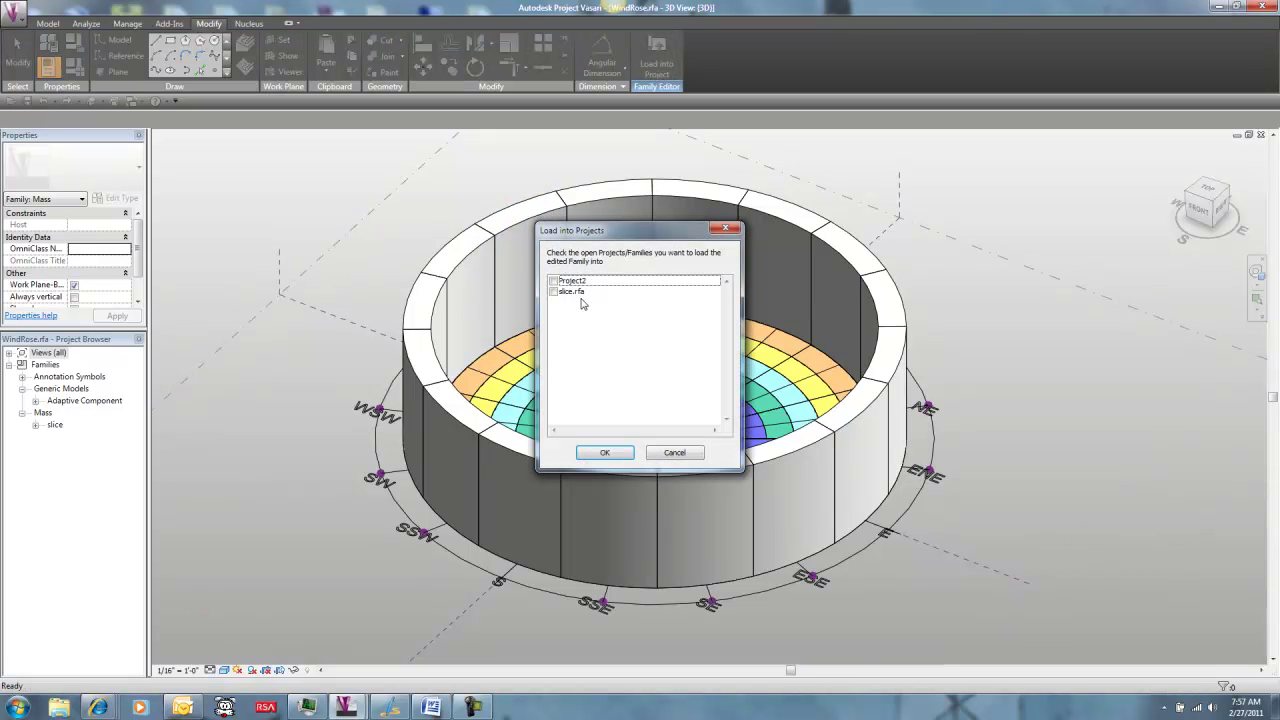
click(554, 283)
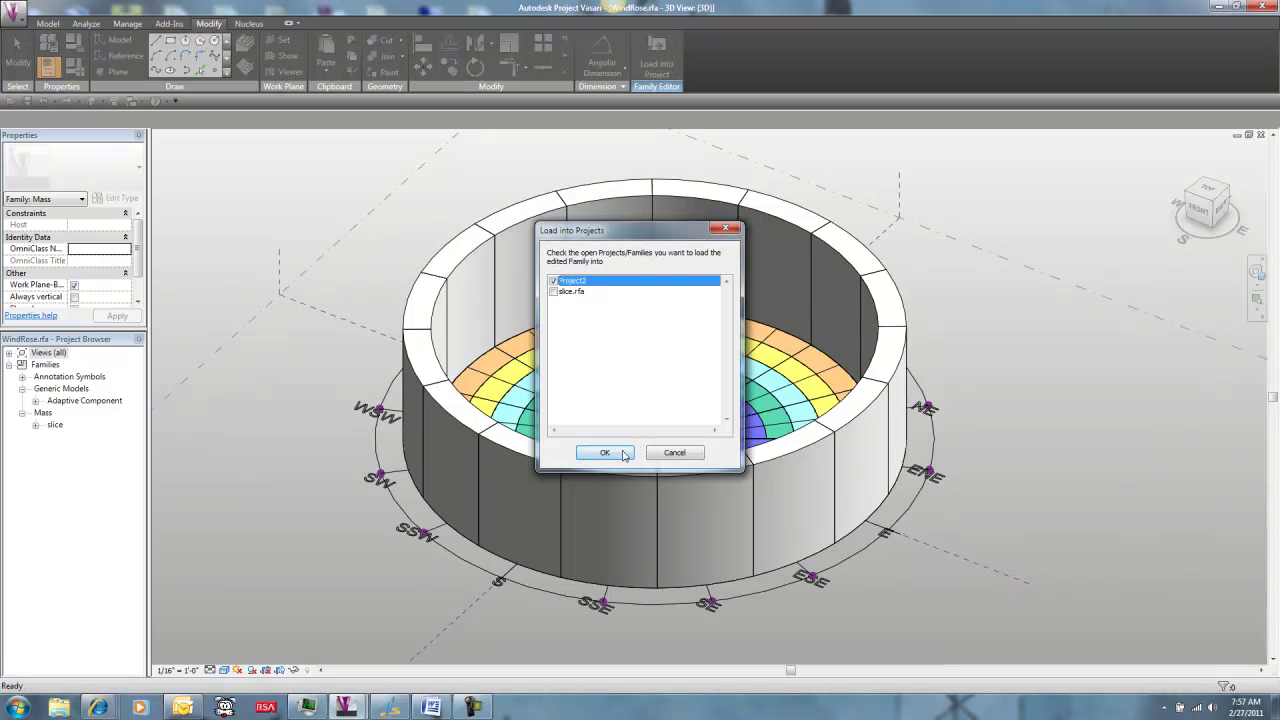
click(605, 452)
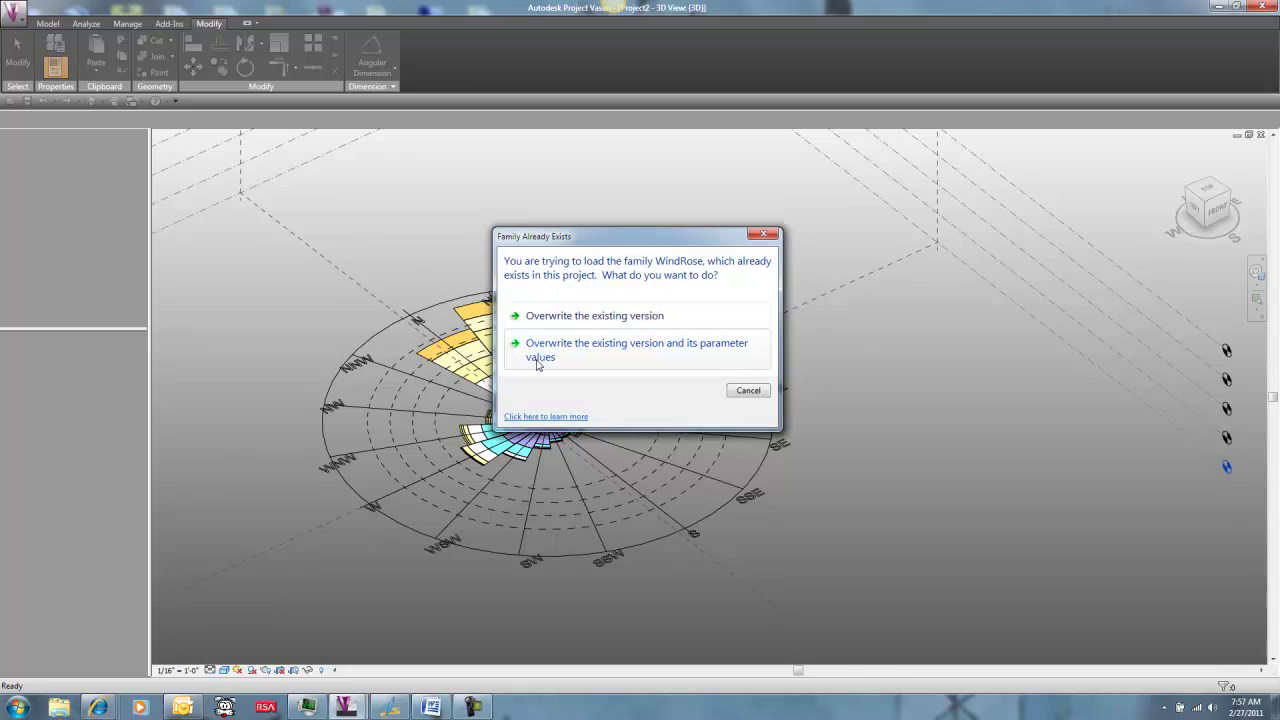
- Overwrite Project2's WindRose with its parameter values, inspect the walled petals, then reopen WindRose.rfa
click(541, 355)
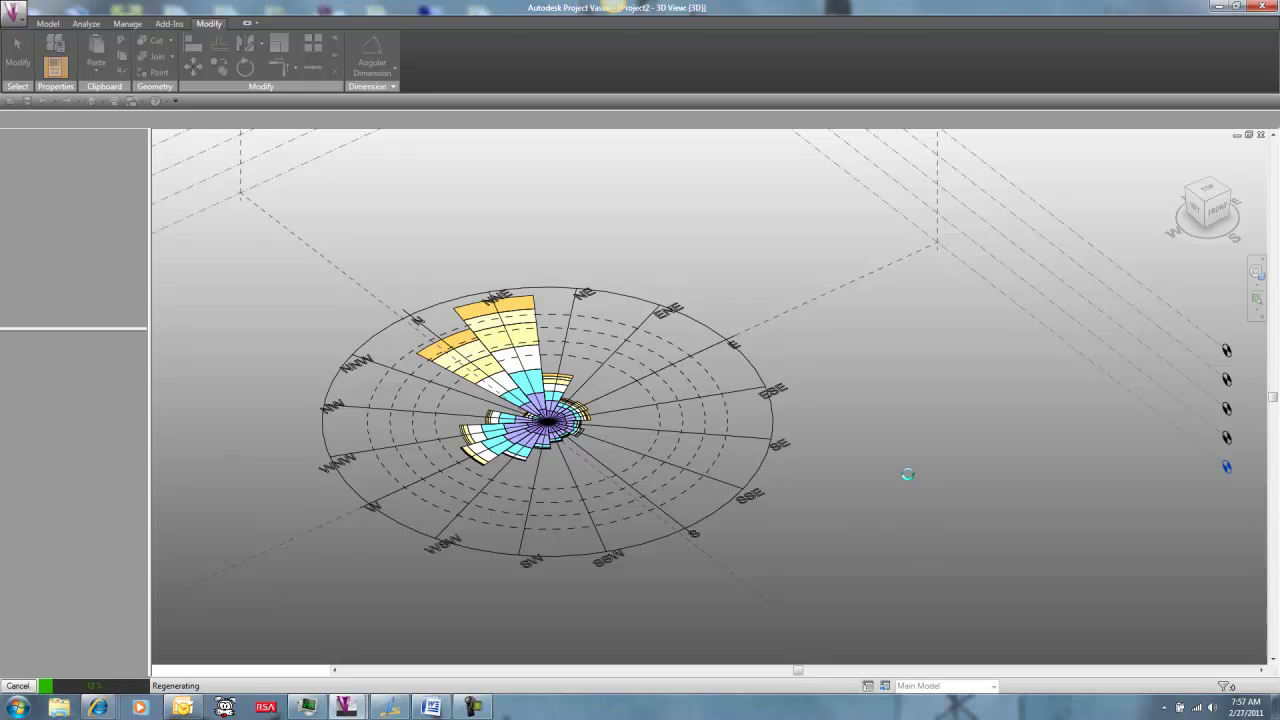
shift+middle_drag(669, 594, 403, 581)
scroll(573, 314, up, 3)
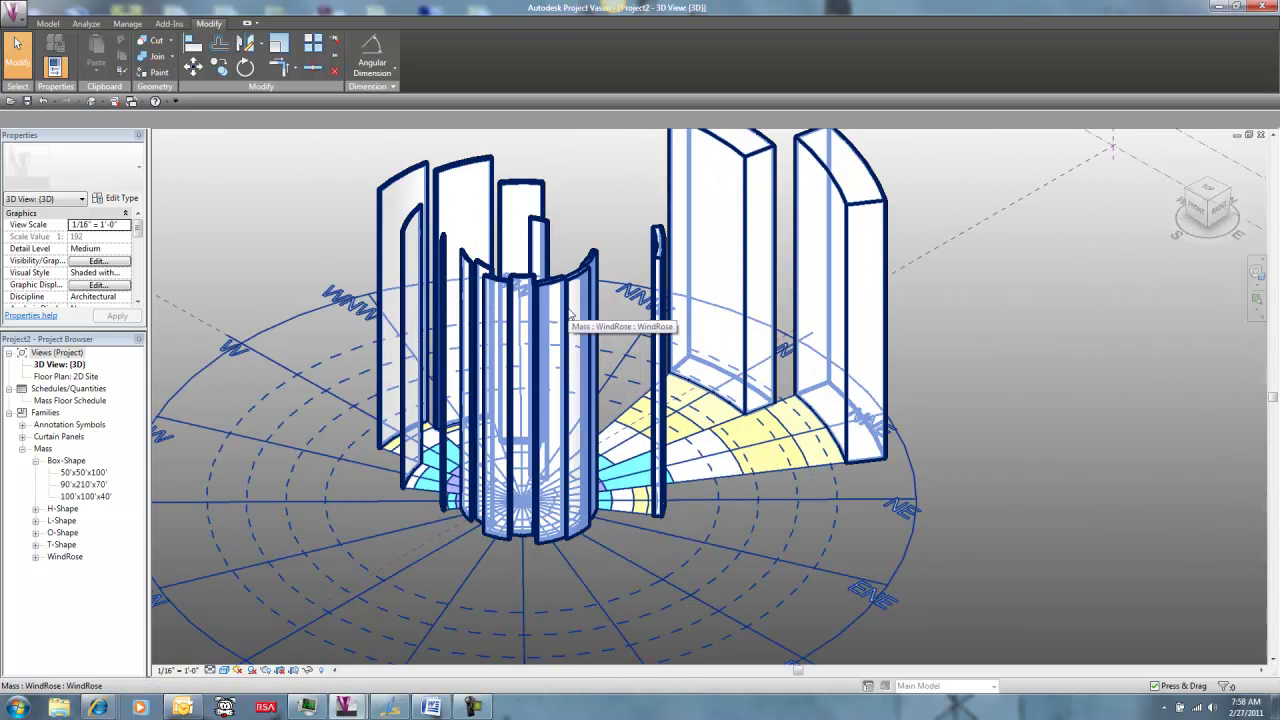
click(931, 470)
shift+middle_drag(931, 470, 972, 478)
click(972, 477)
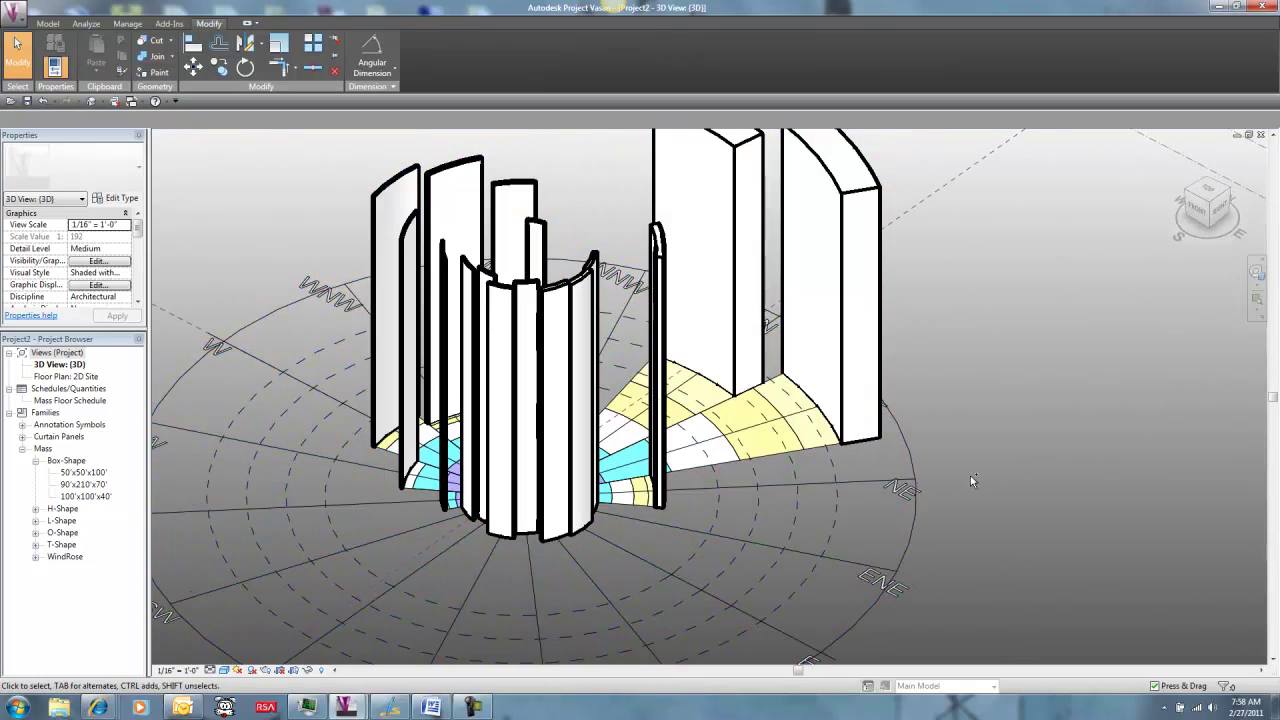
double_click(970, 481)
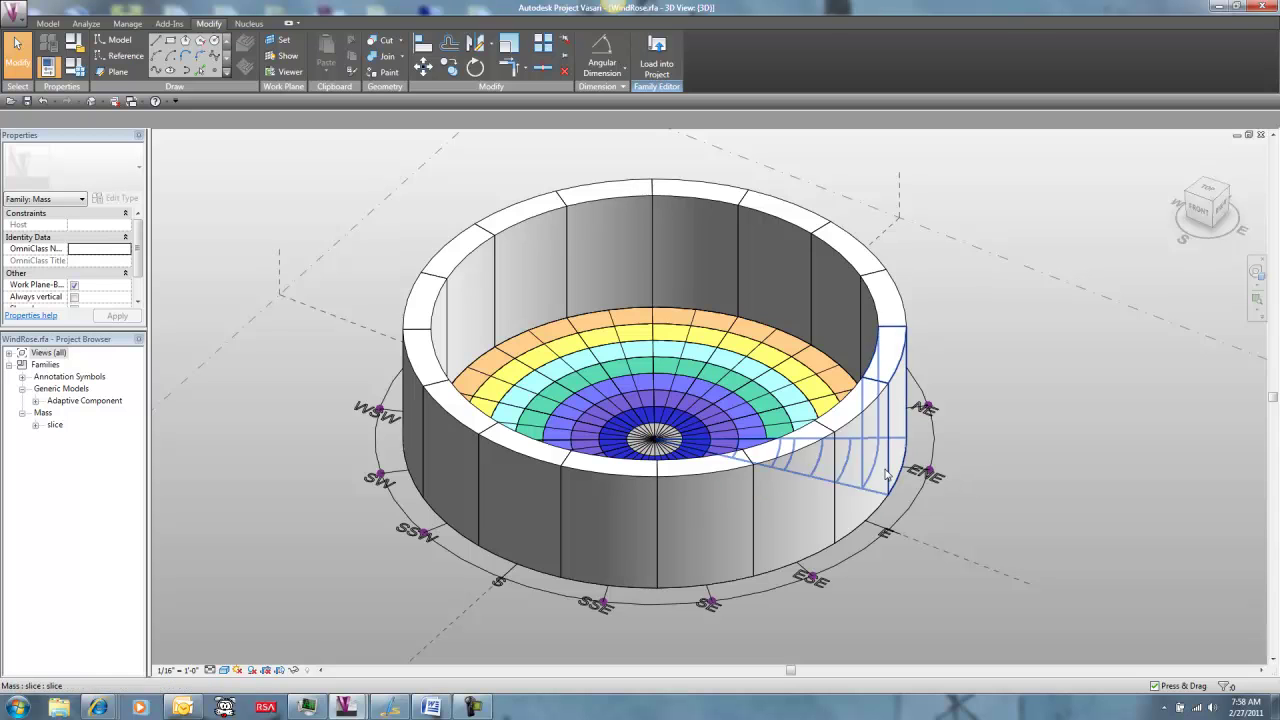
- Open the nested slice family, select its wall form and check the family category settings
double_click(885, 470)
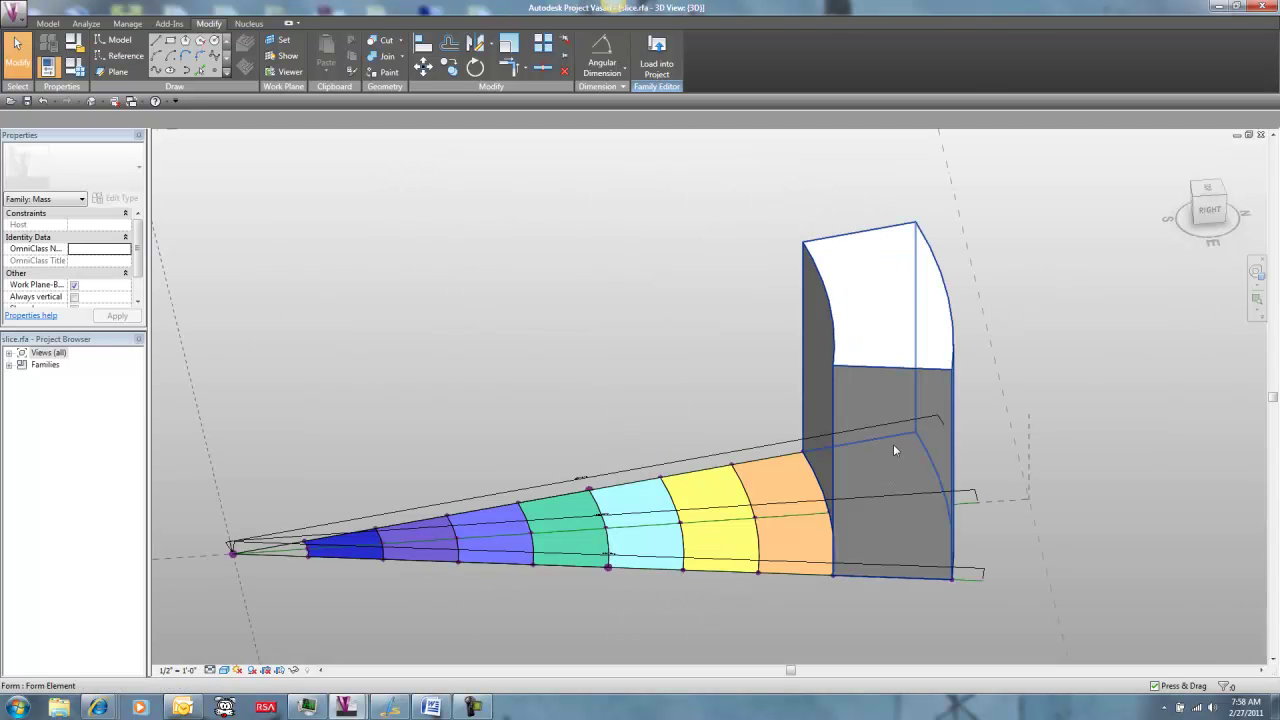
click(893, 450)
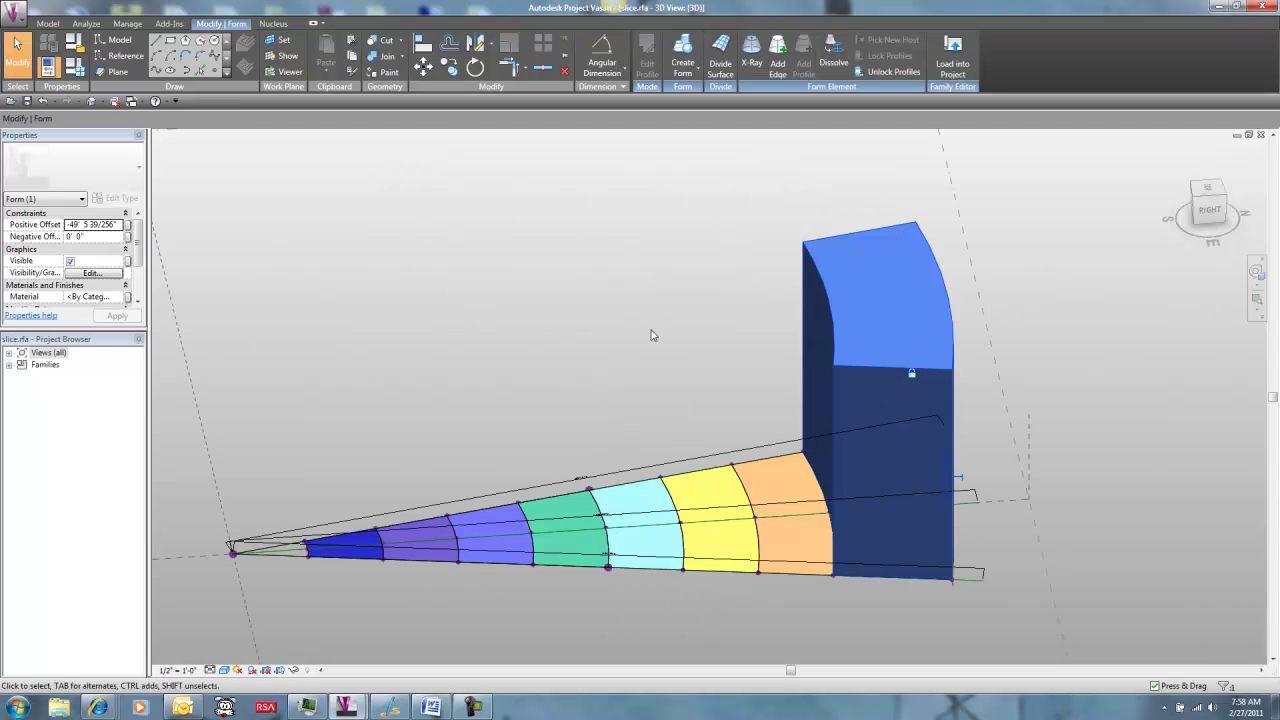
drag(77, 331, 77, 458)
click(74, 45)
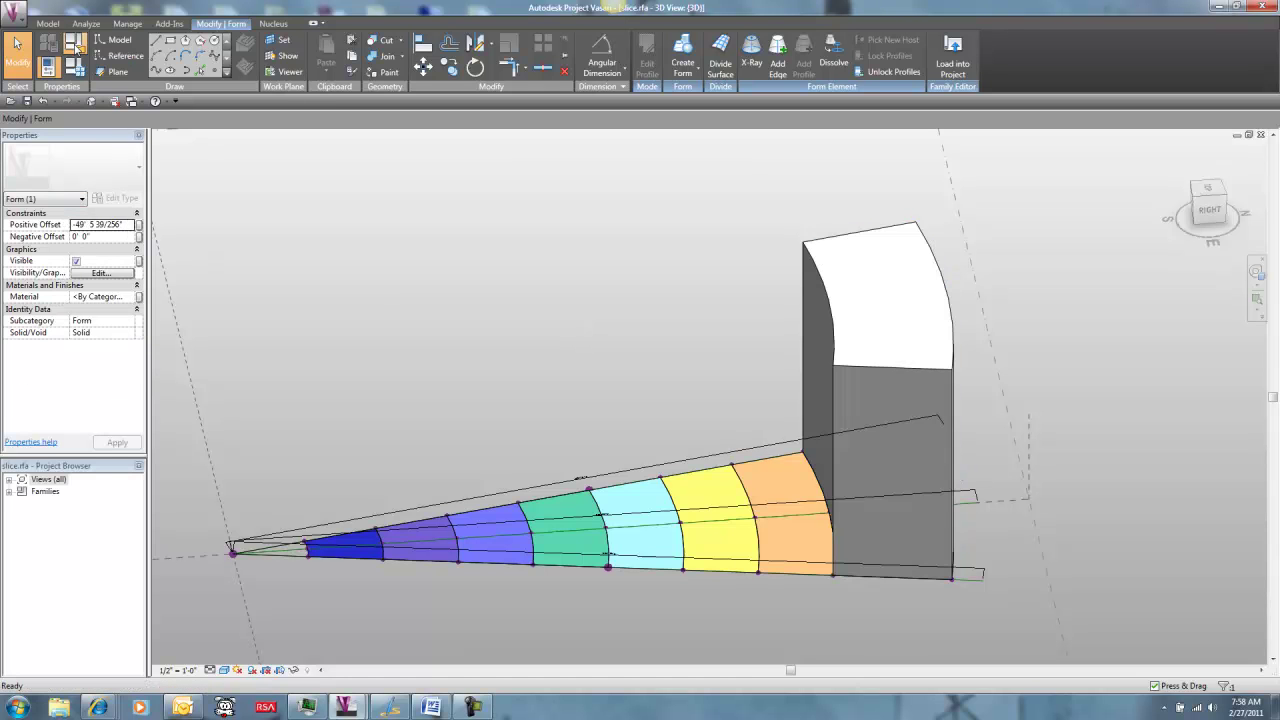
click(716, 499)
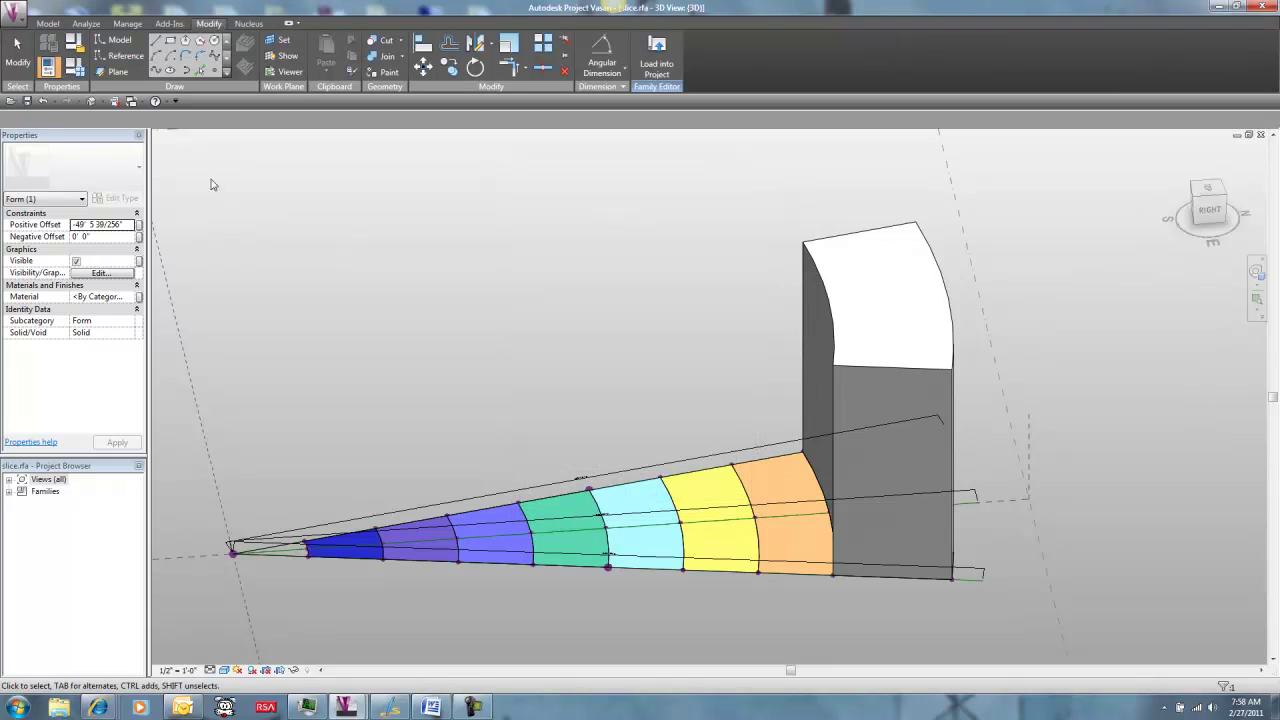
- Set the form's Positive Offset to 0 and Negative Offset to 100 ft
click(855, 288)
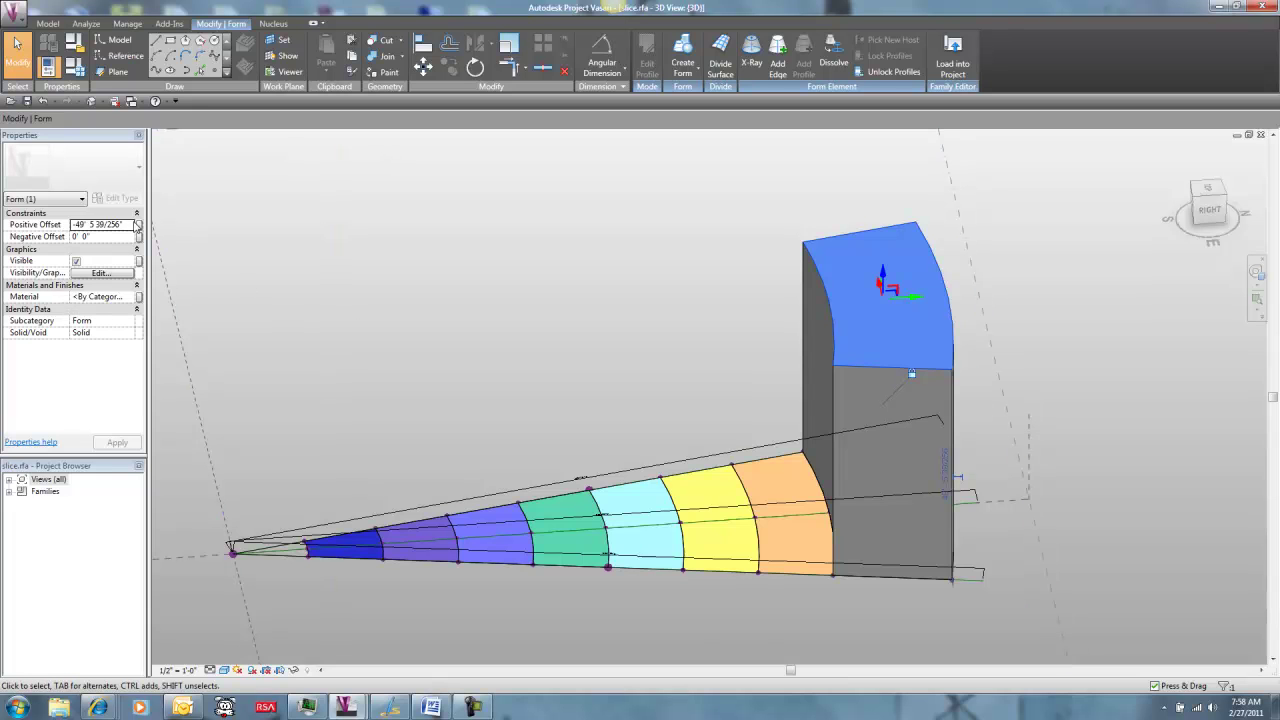
click(128, 226)
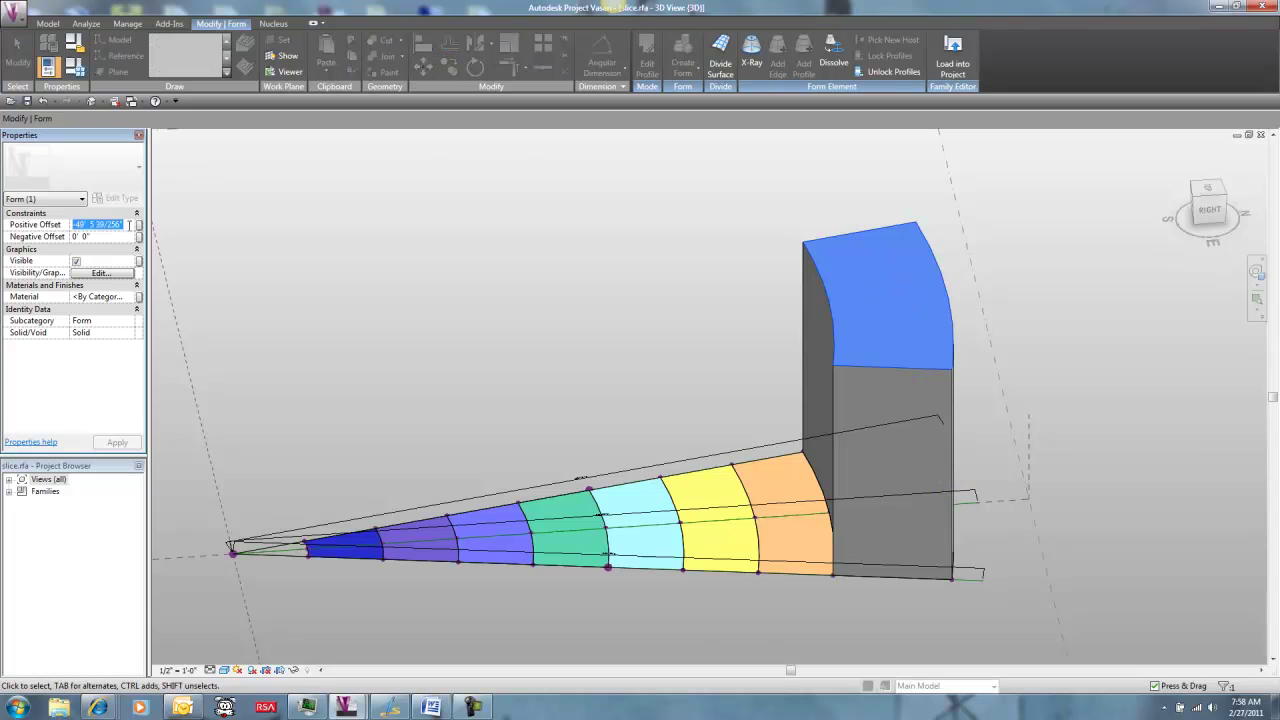
text(0)
click(124, 237)
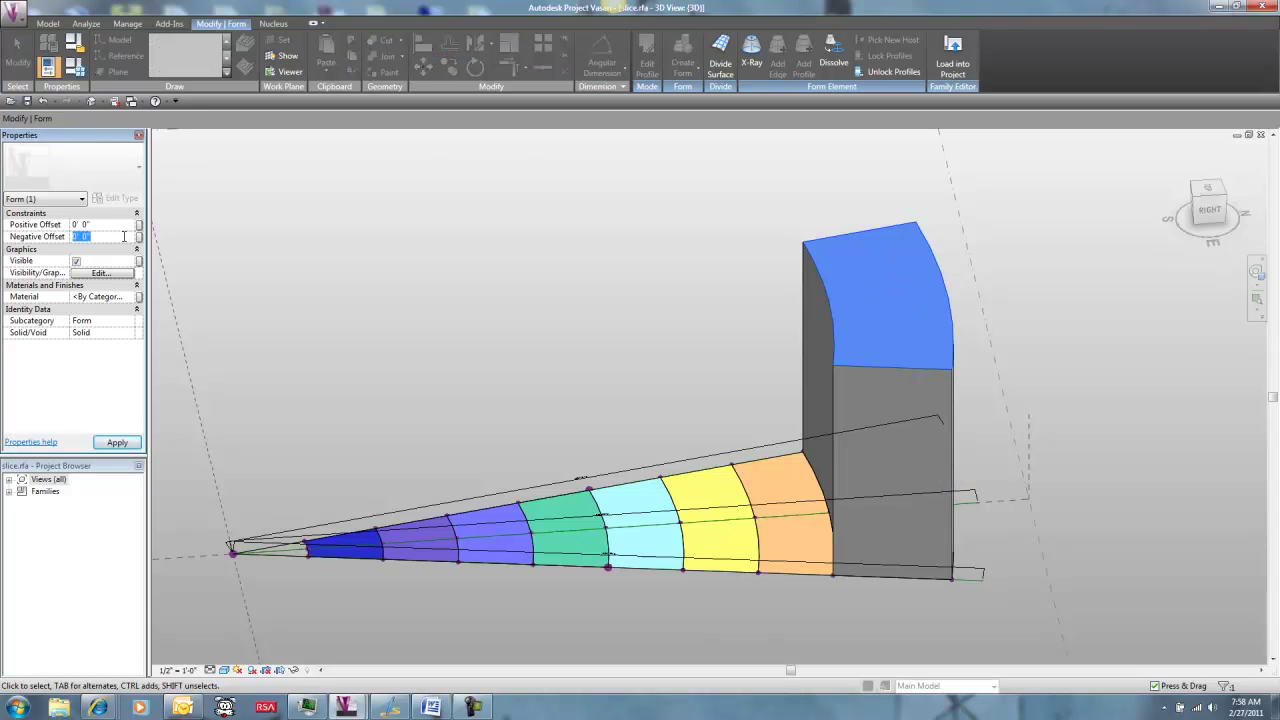
text(100)
key(Return)
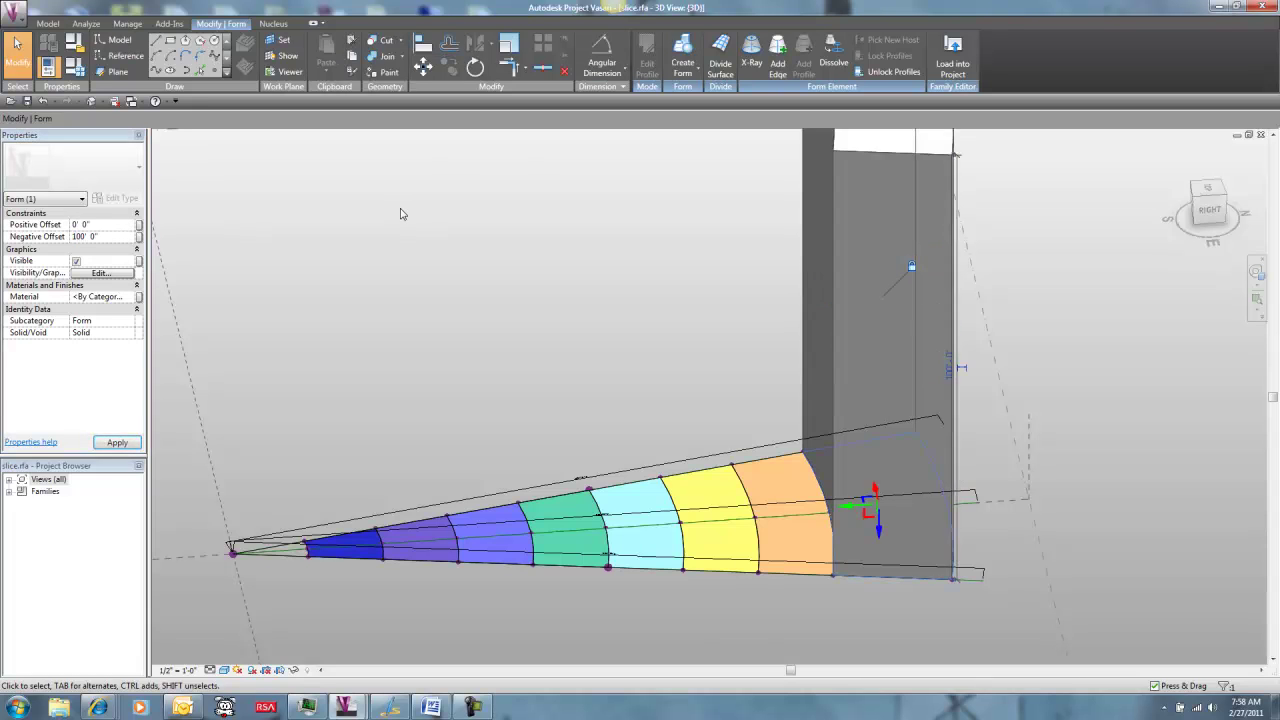
click(402, 212)
- Link Negative Offset to a new instance parameter named 'height'
click(873, 220)
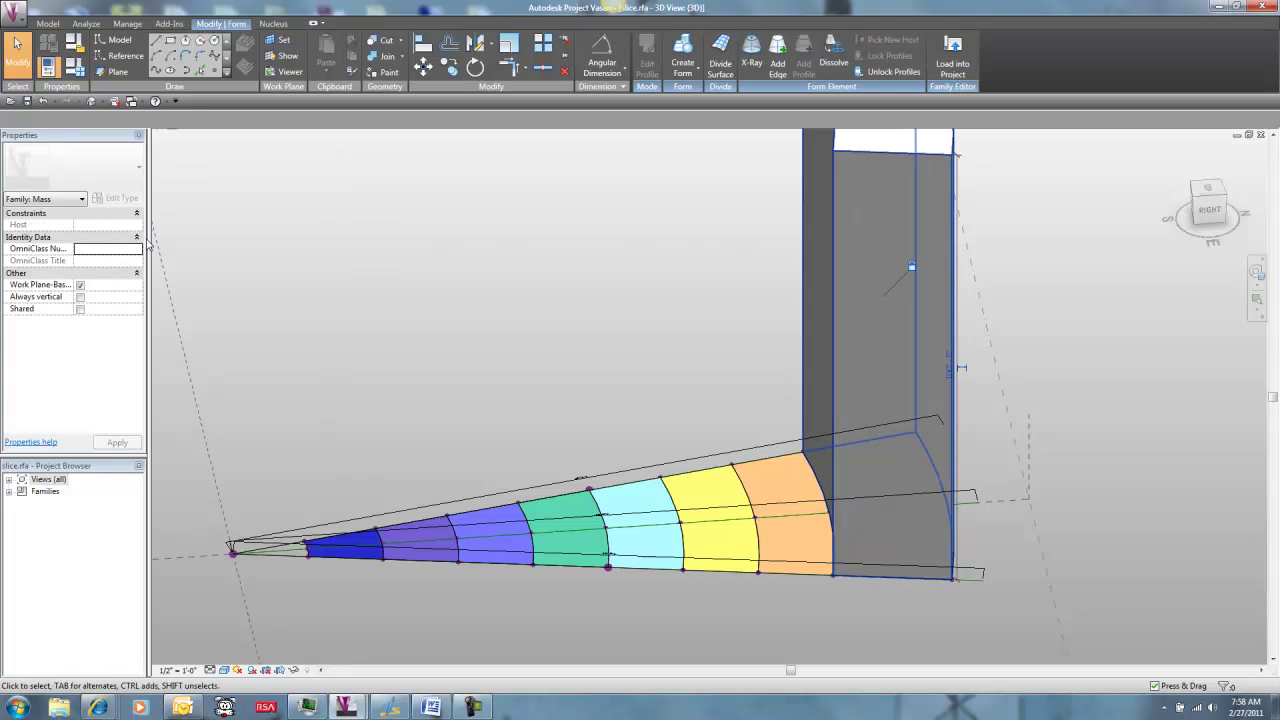
click(138, 237)
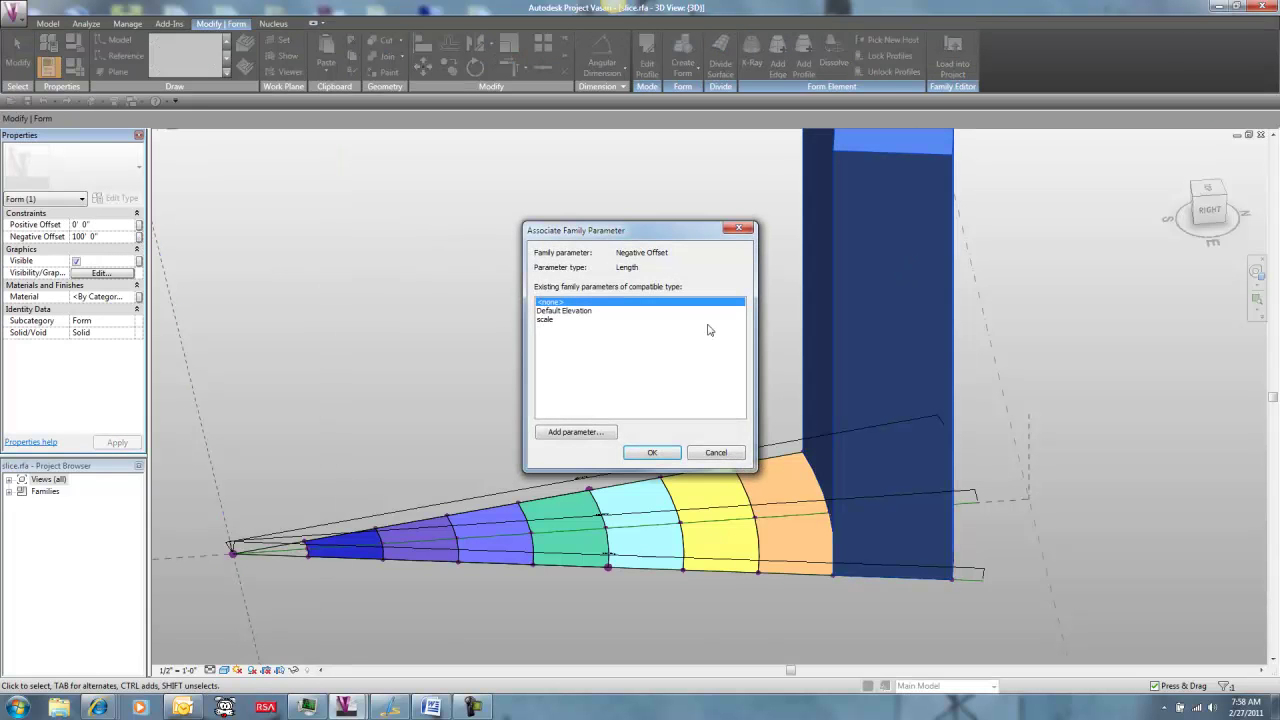
click(603, 432)
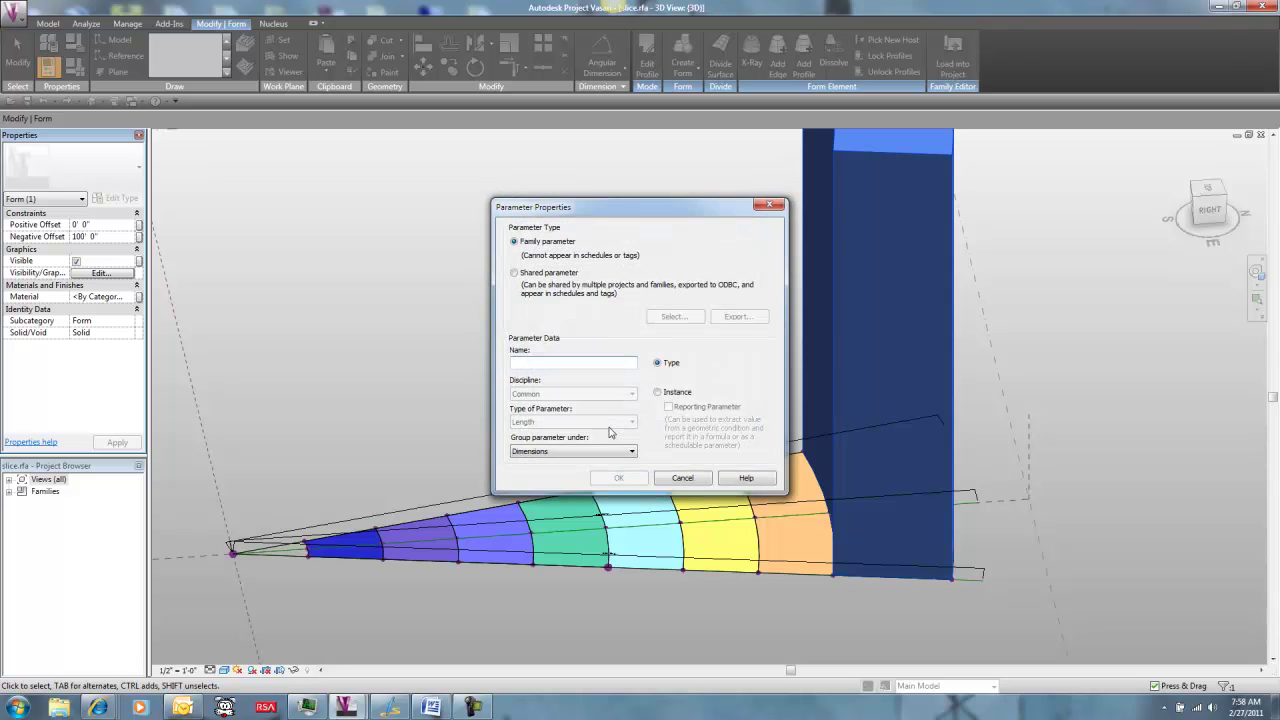
text(height)
click(658, 393)
click(618, 478)
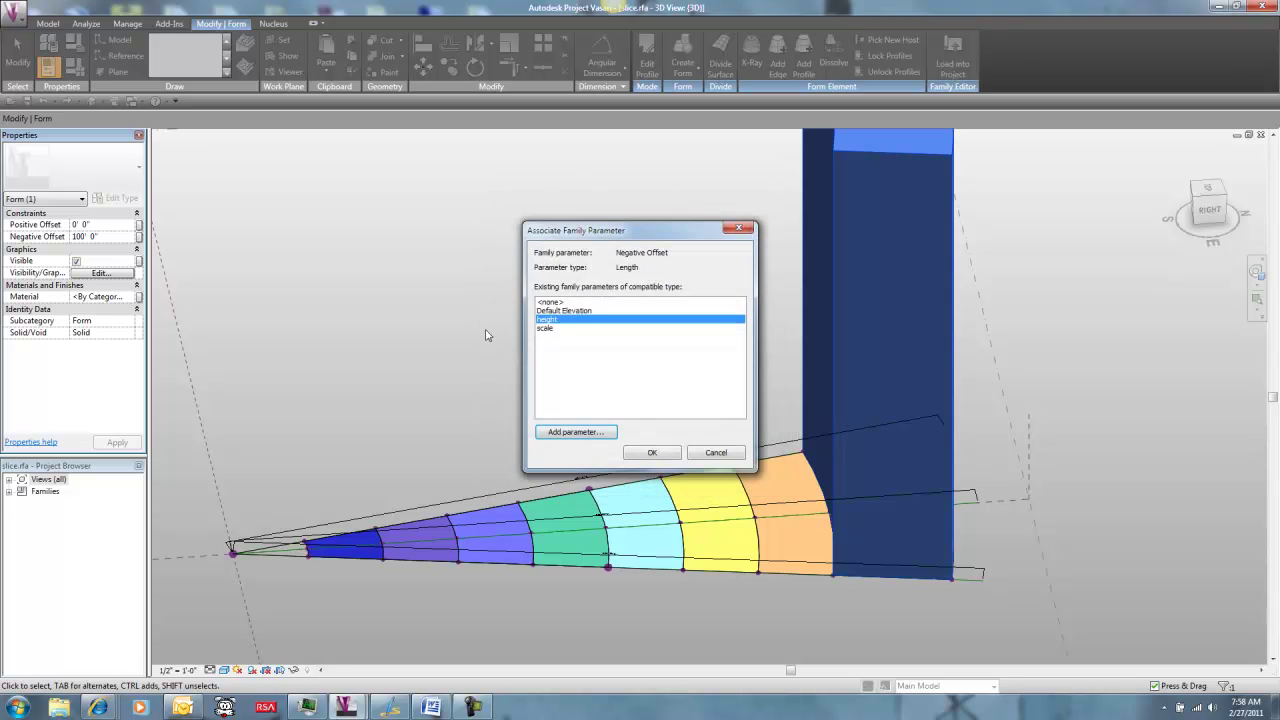
click(645, 452)
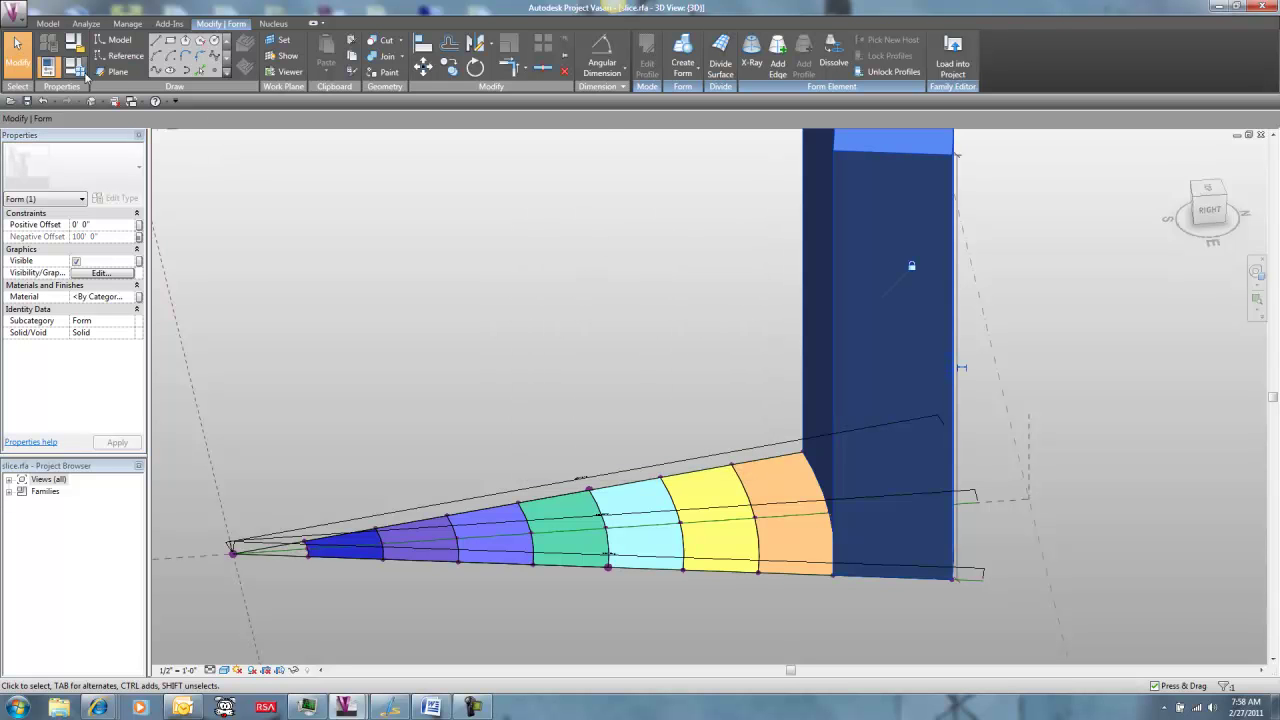
- In Family Types, drive the slice height with the formula =100'*radius9, giving 95' 10 69/256"
key(f)
key(t)
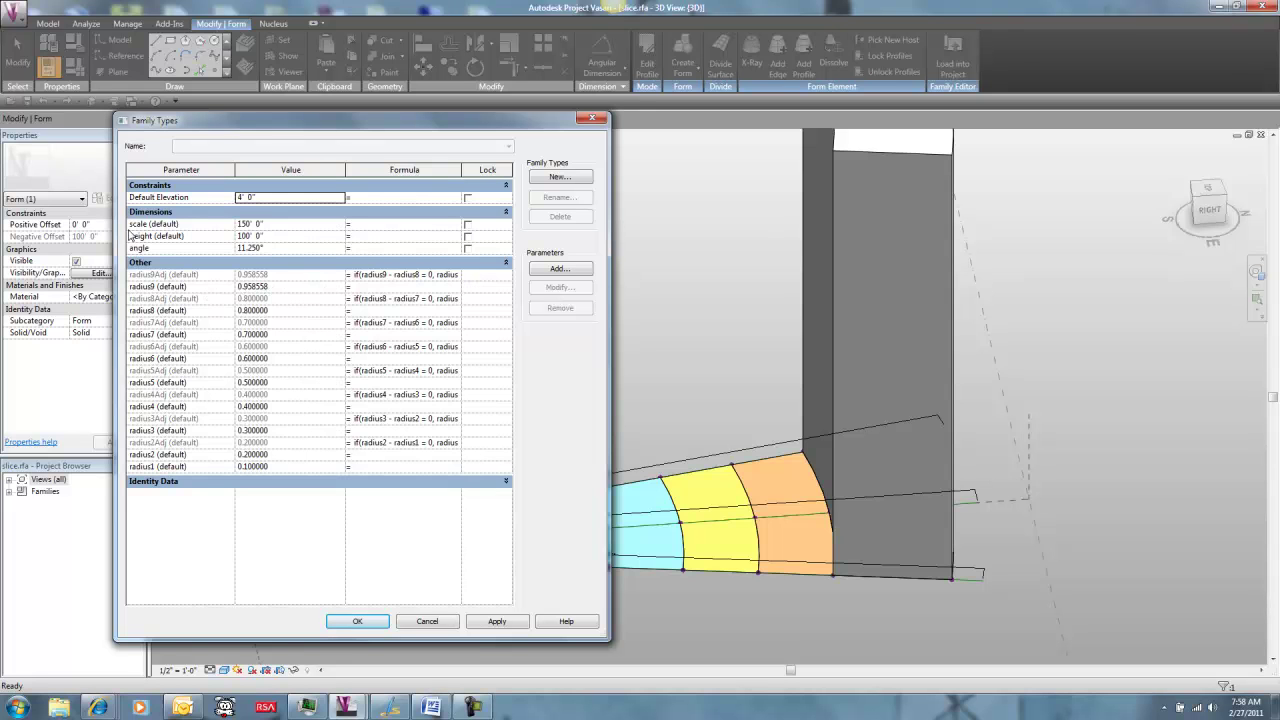
click(367, 236)
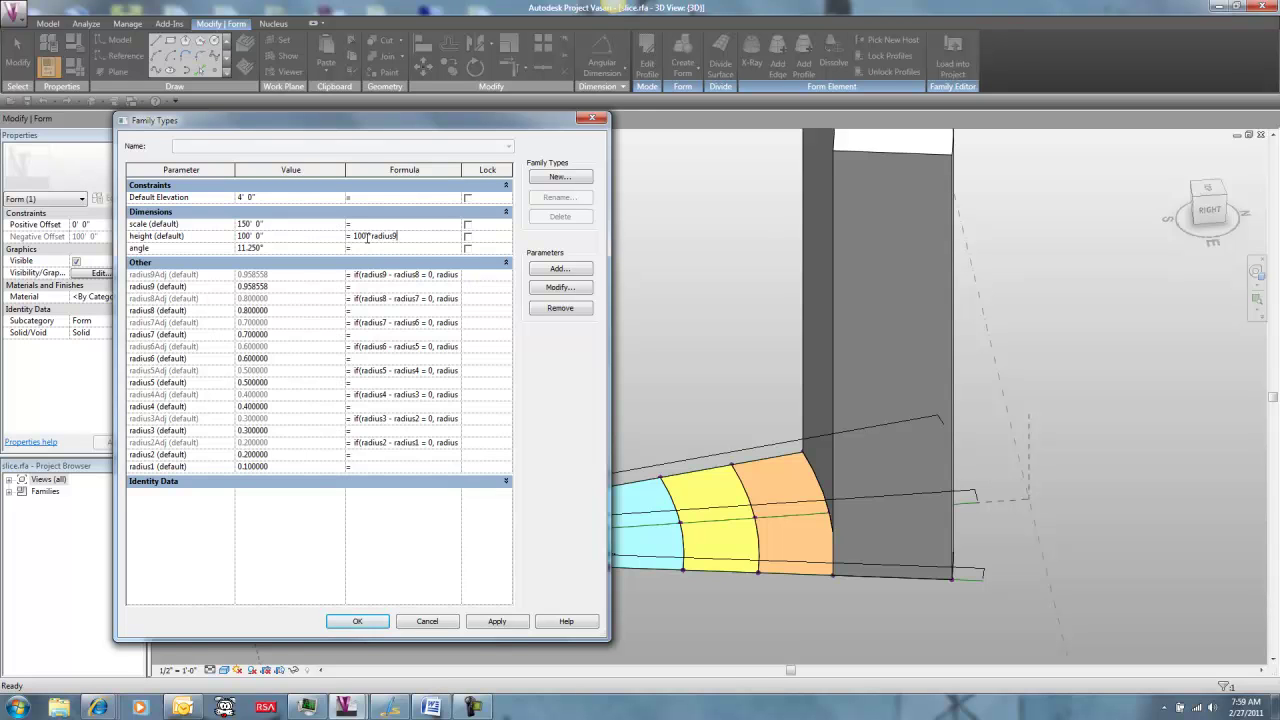
click(365, 247)
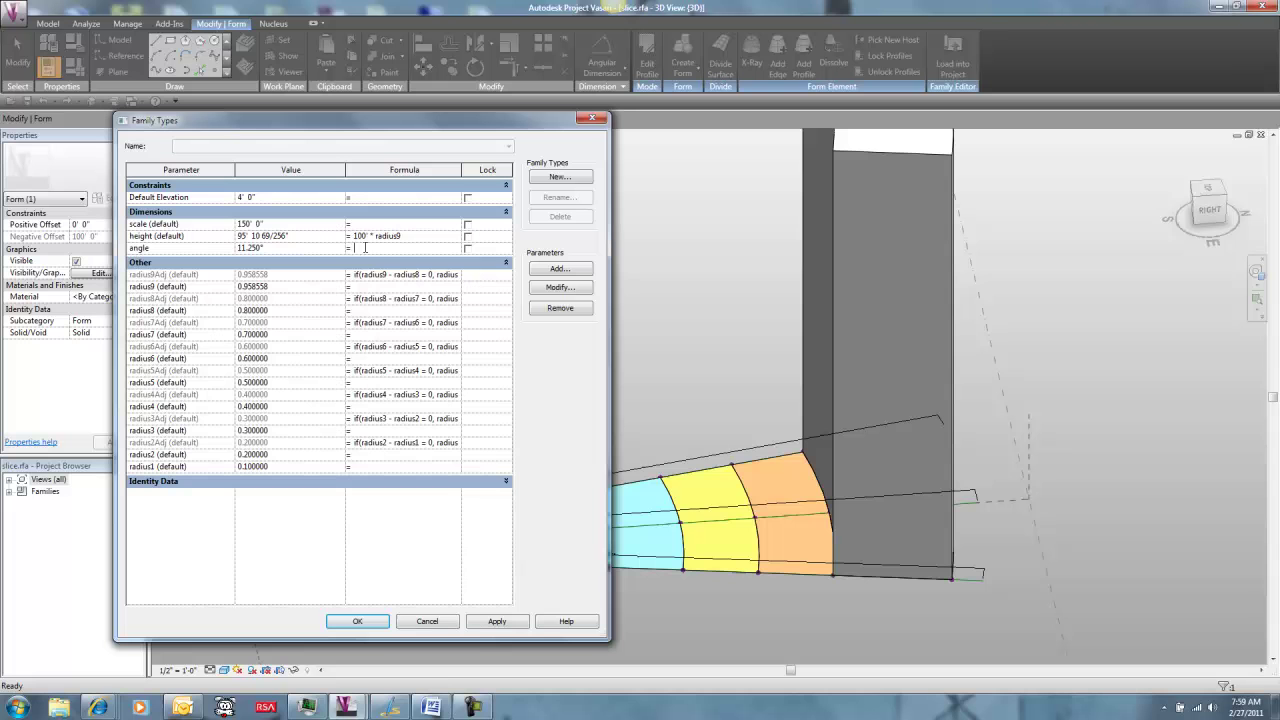
- Load the updated slice family into Project2
click(357, 622)
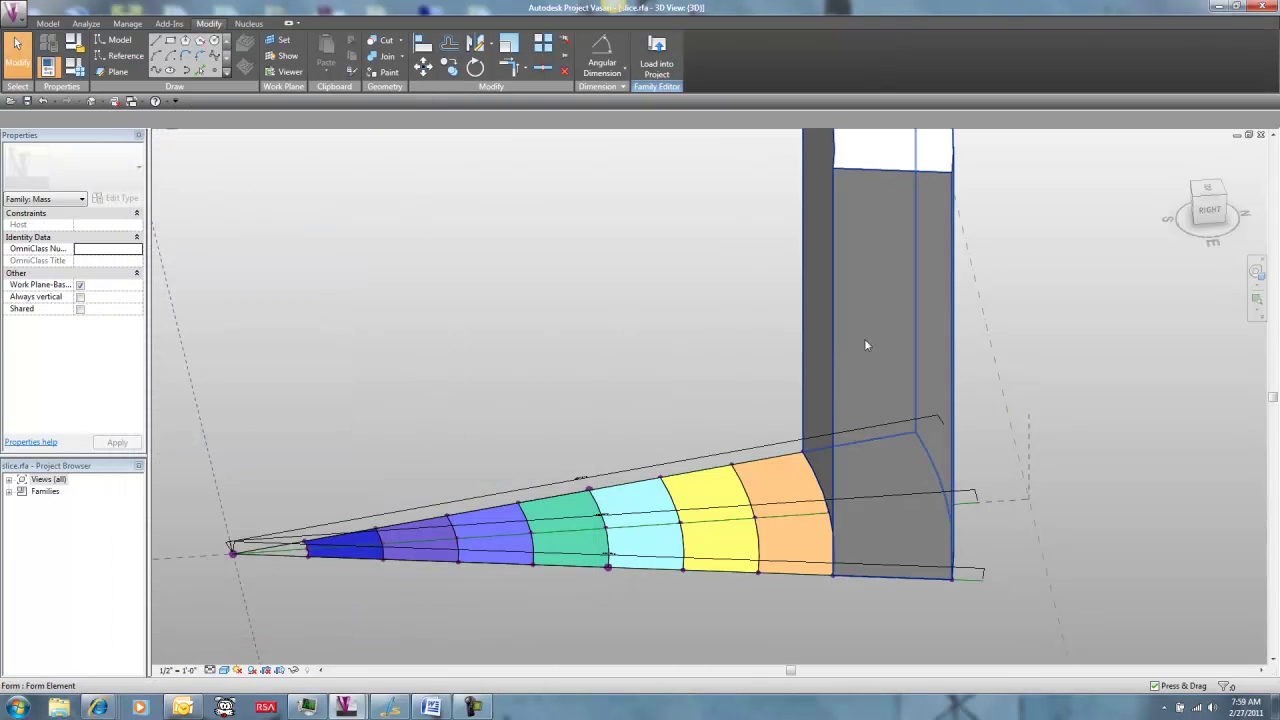
click(656, 55)
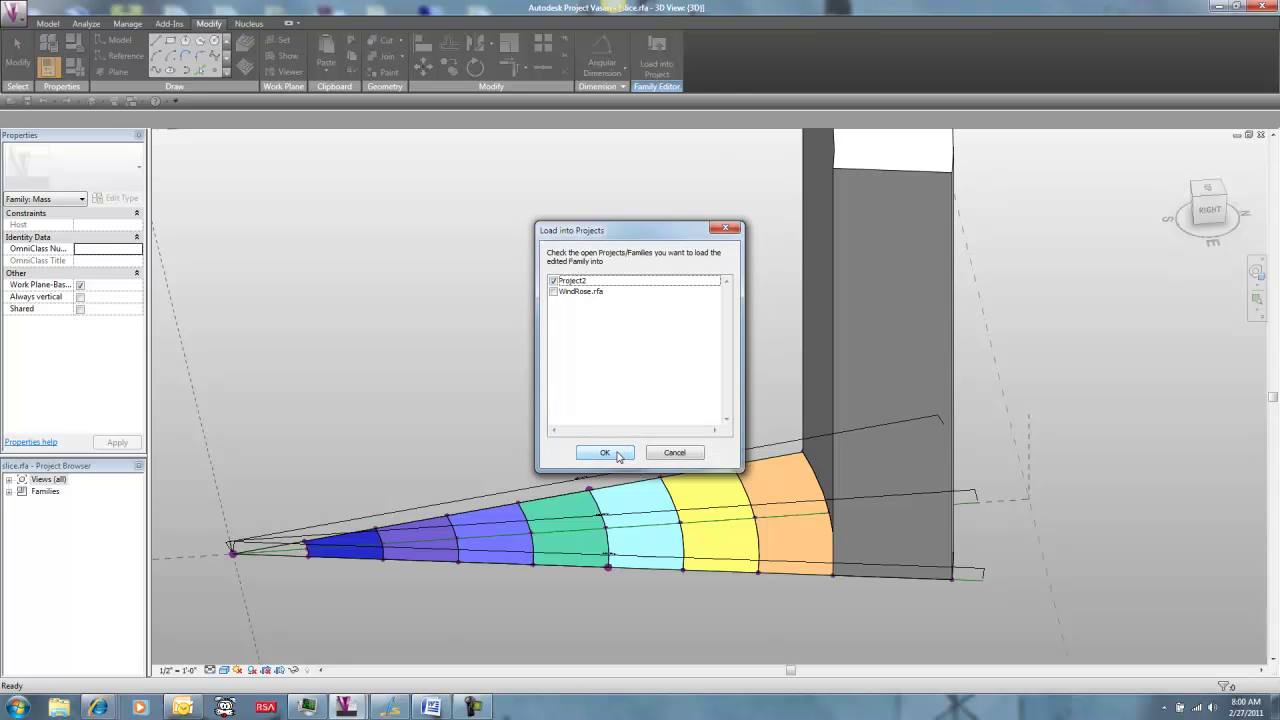
click(605, 452)
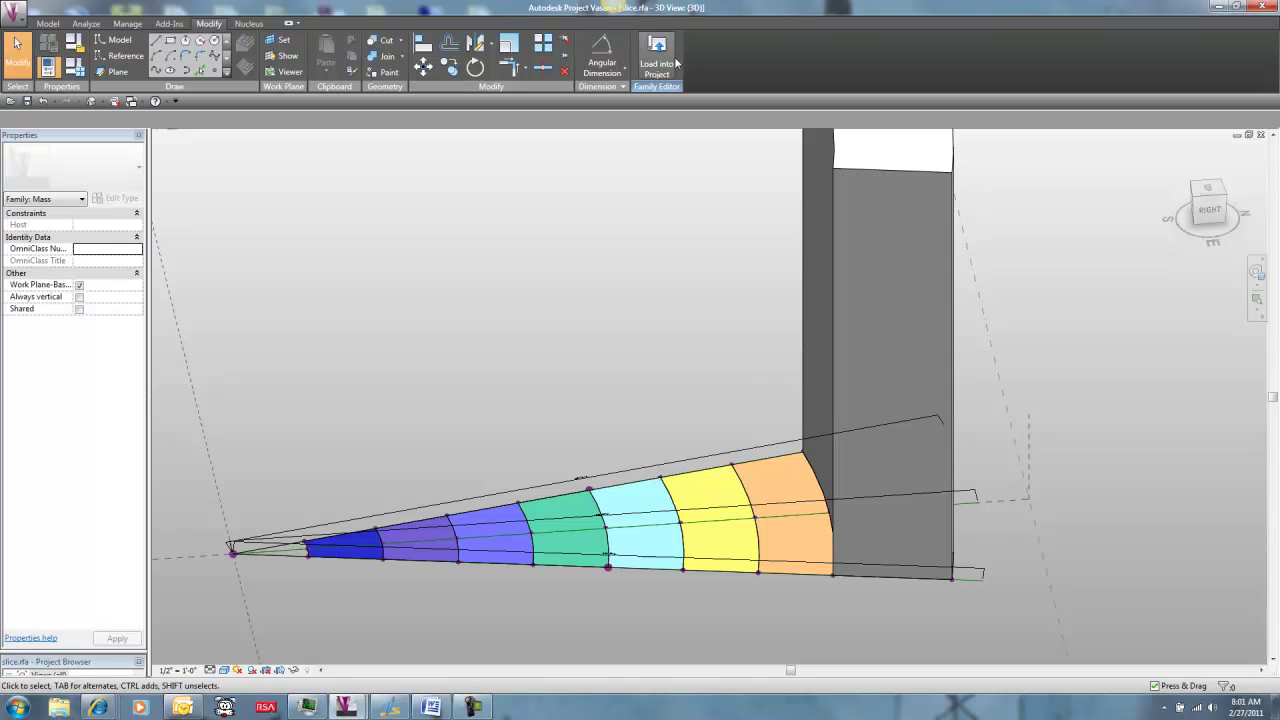
- Load the slice into WindRose.rfa only, overwriting the existing version and its parameter values
click(656, 62)
click(556, 292)
click(553, 281)
click(602, 452)
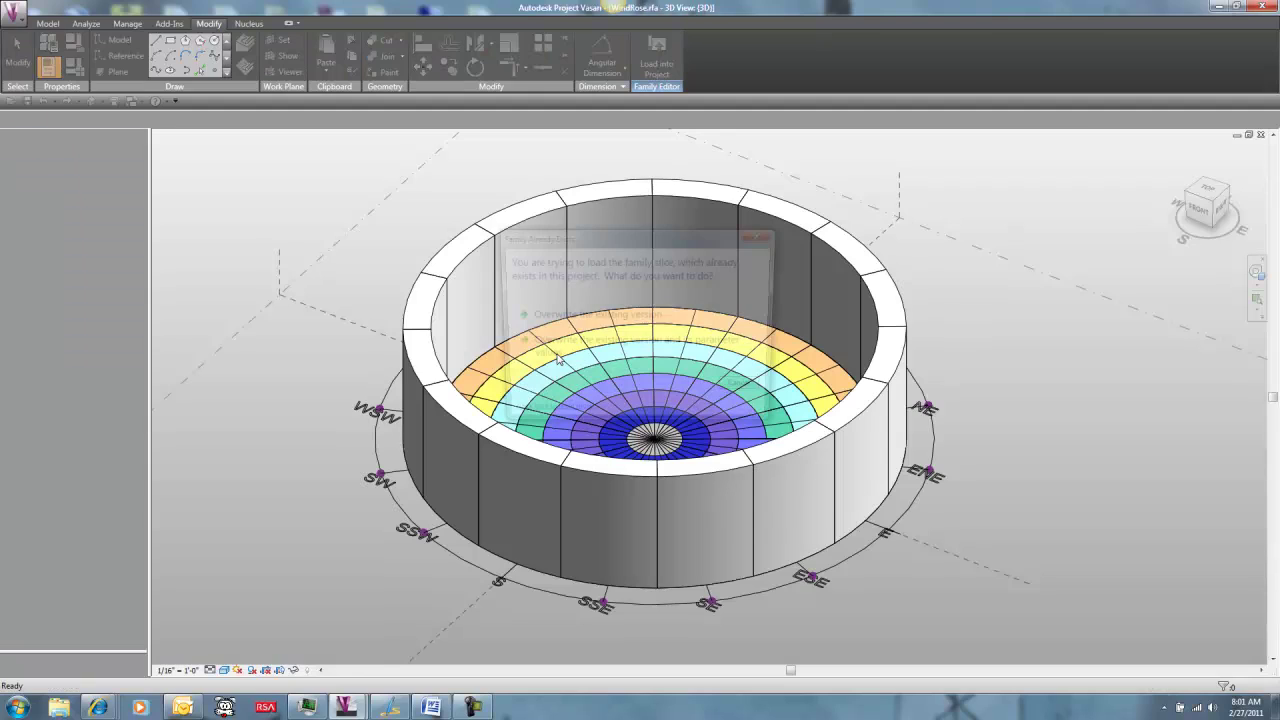
click(579, 353)
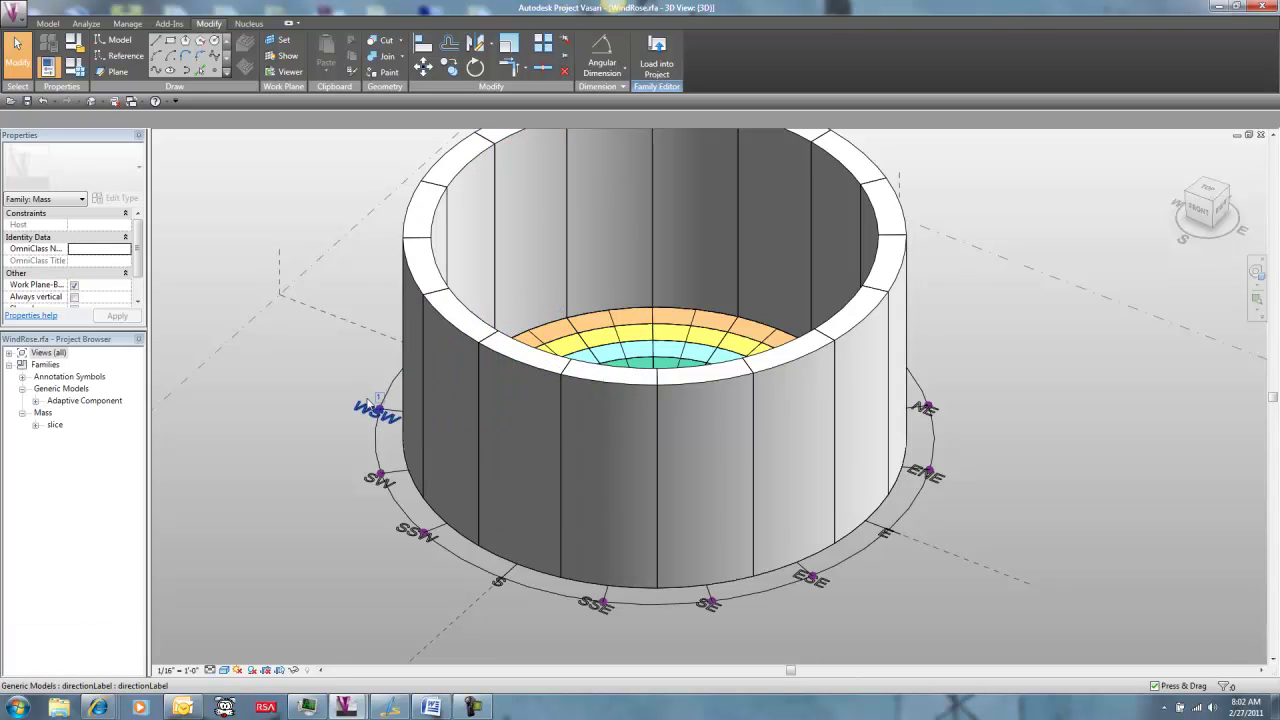
- Load the edited WindRose family into Project2, overwriting the existing version and parameter values
click(424, 314)
click(928, 52)
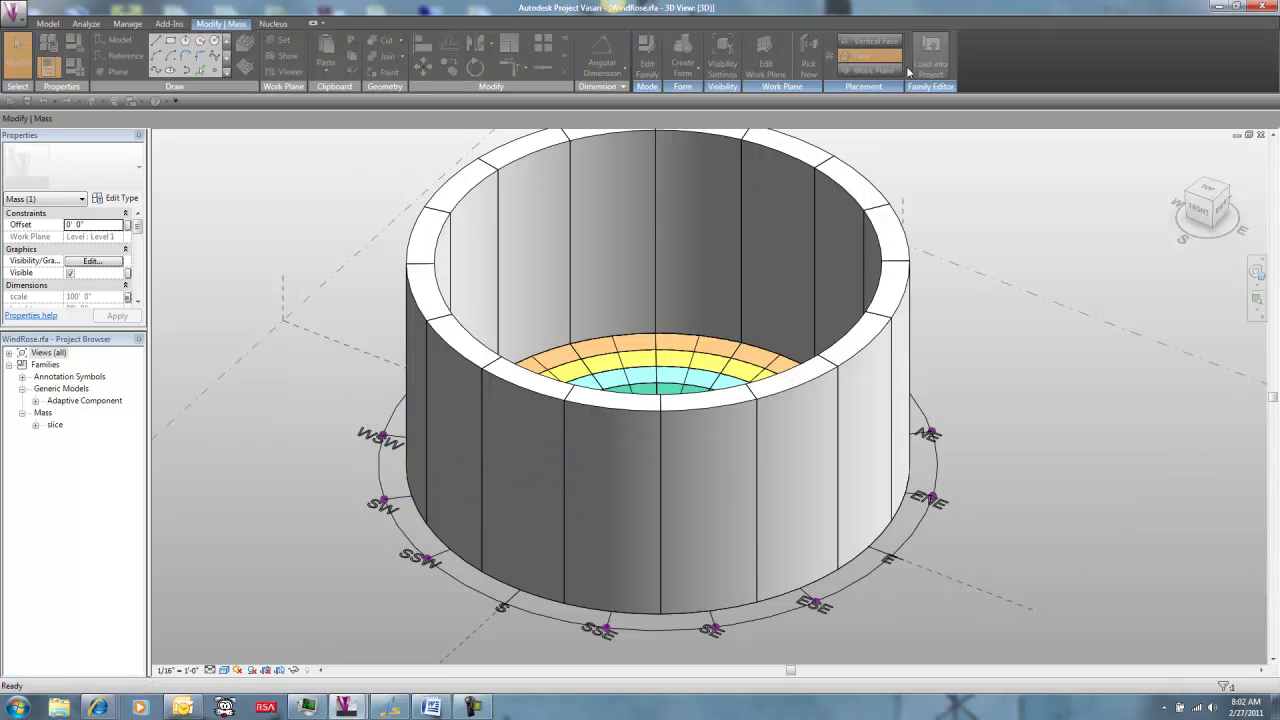
click(554, 281)
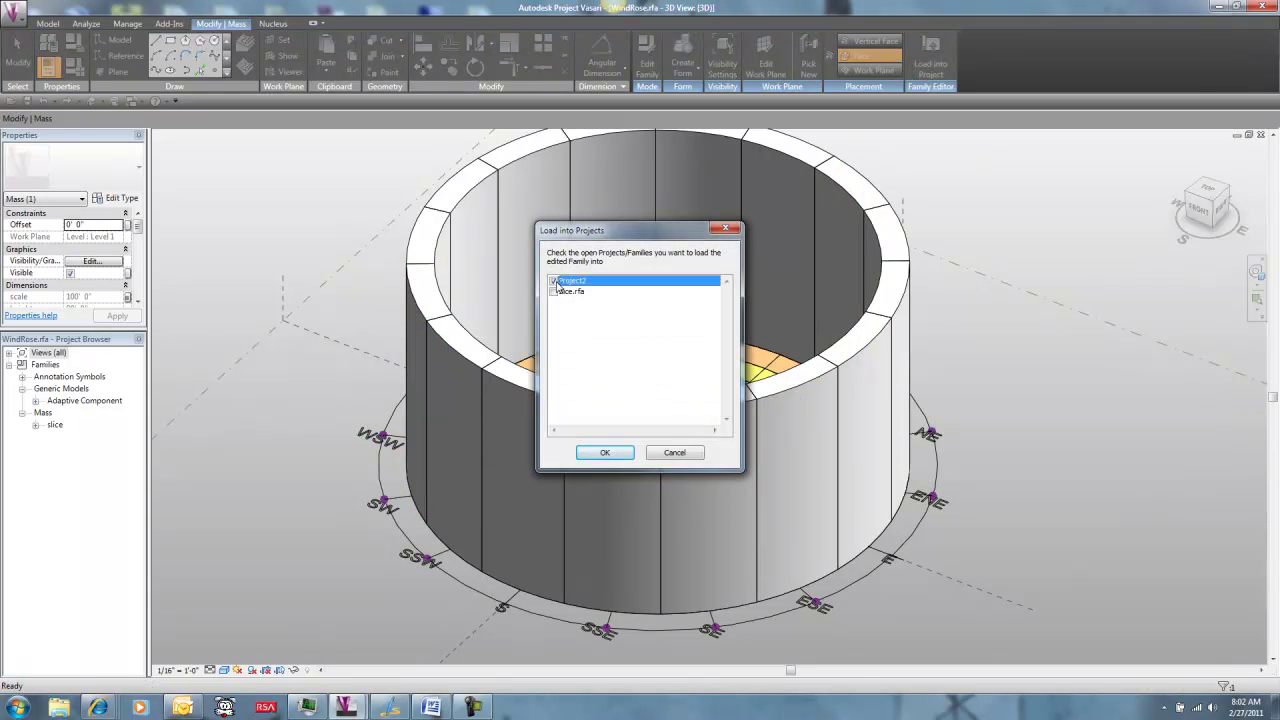
click(605, 452)
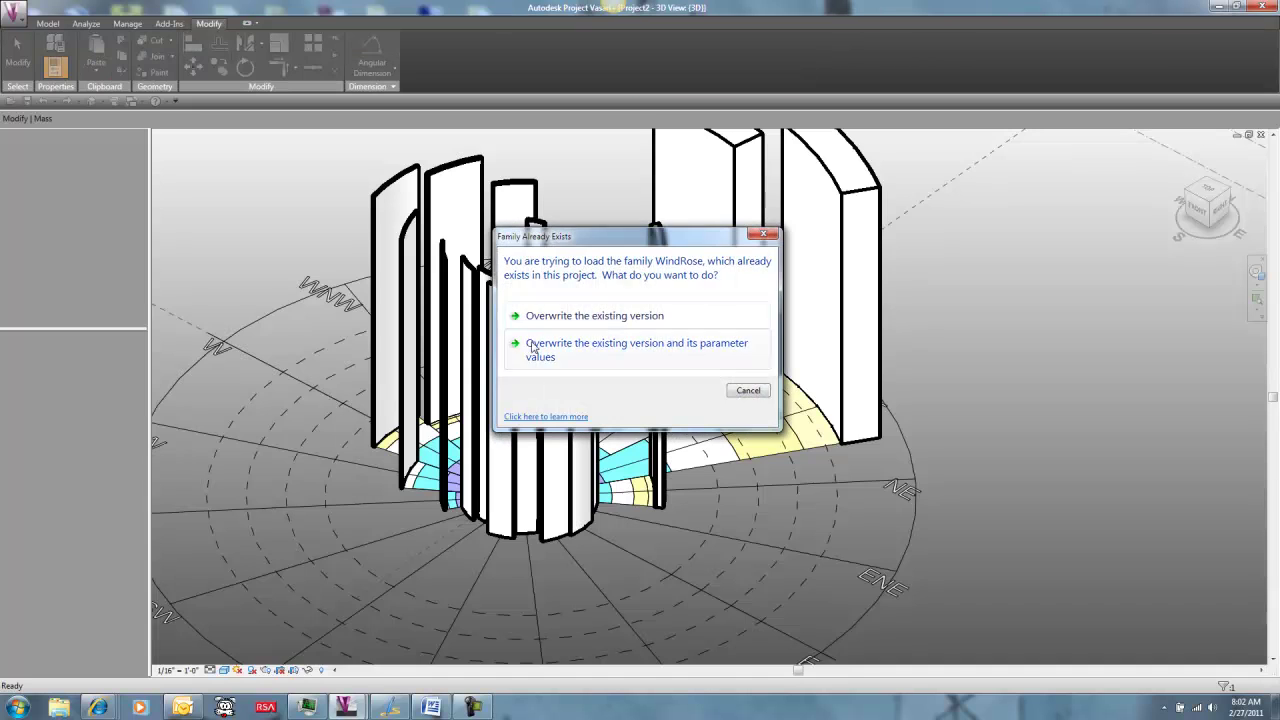
click(537, 350)
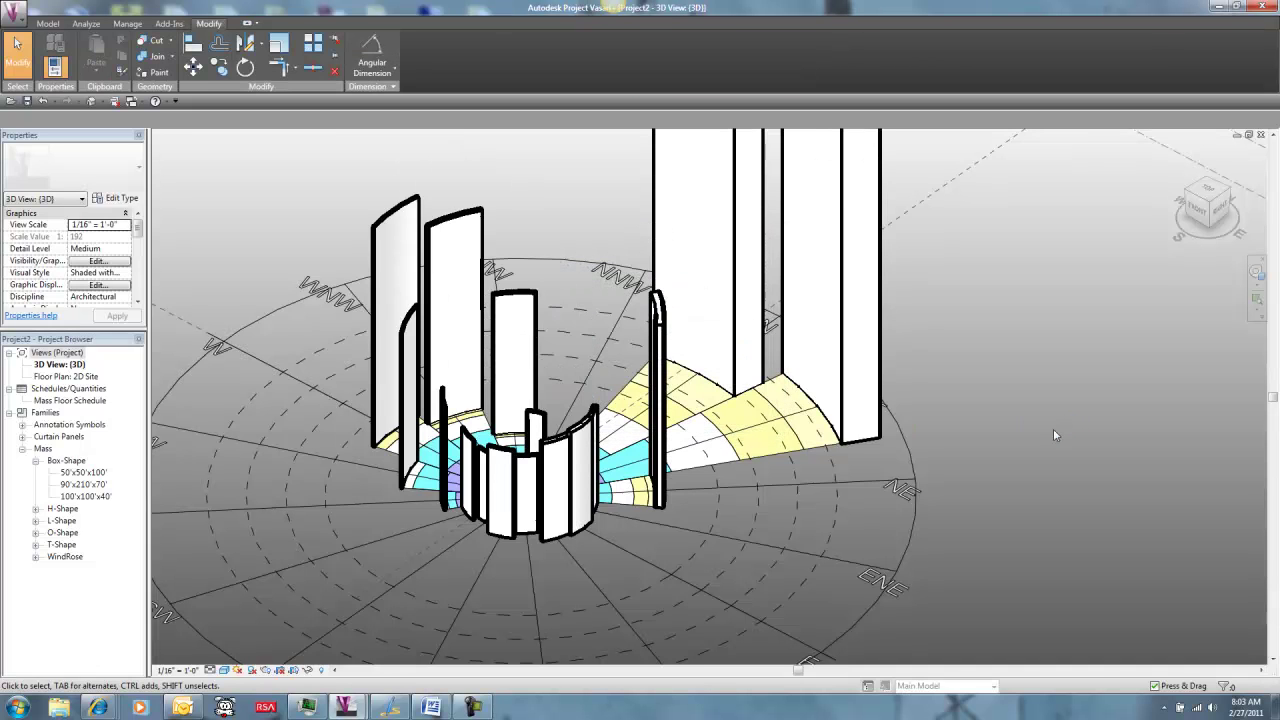
- Orbit around the wind rose to inspect the radius-scaled blocks rising toward N and NNE
scroll(1014, 478, down, 2)
scroll(1014, 460, down, 2)
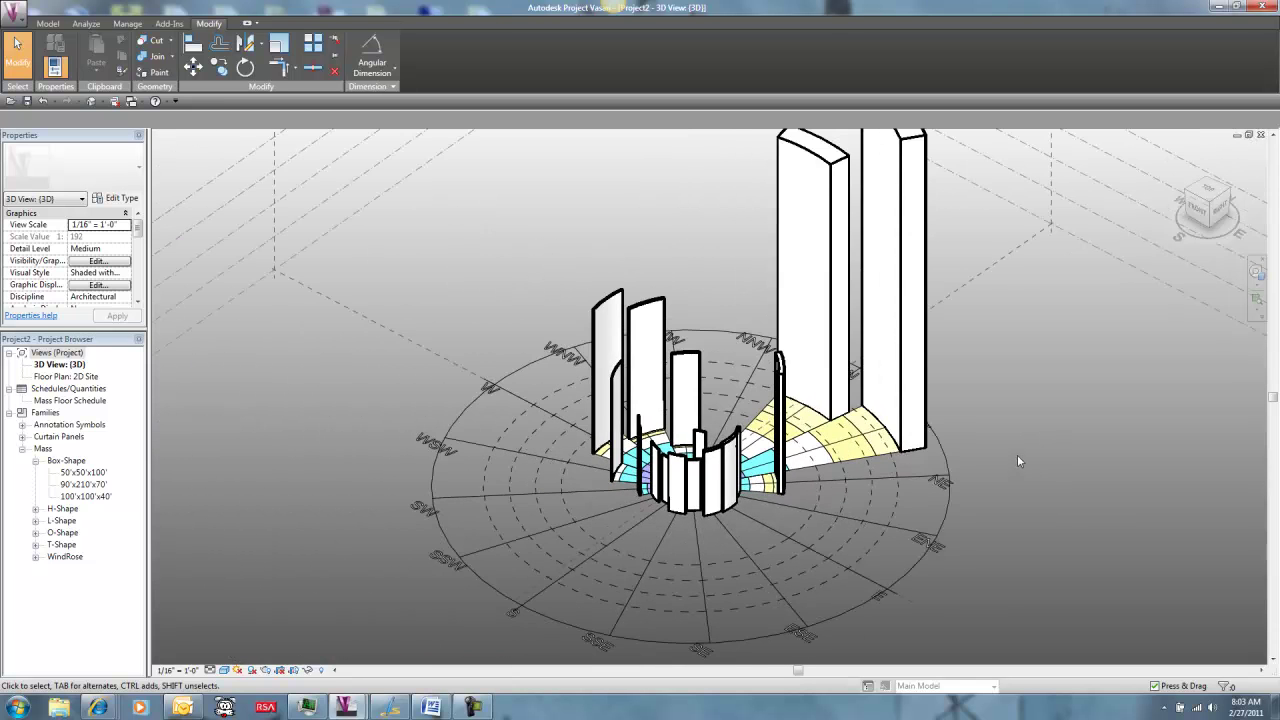
middle_drag(1017, 456, 1013, 510)
middle_drag(999, 395, 964, 442)
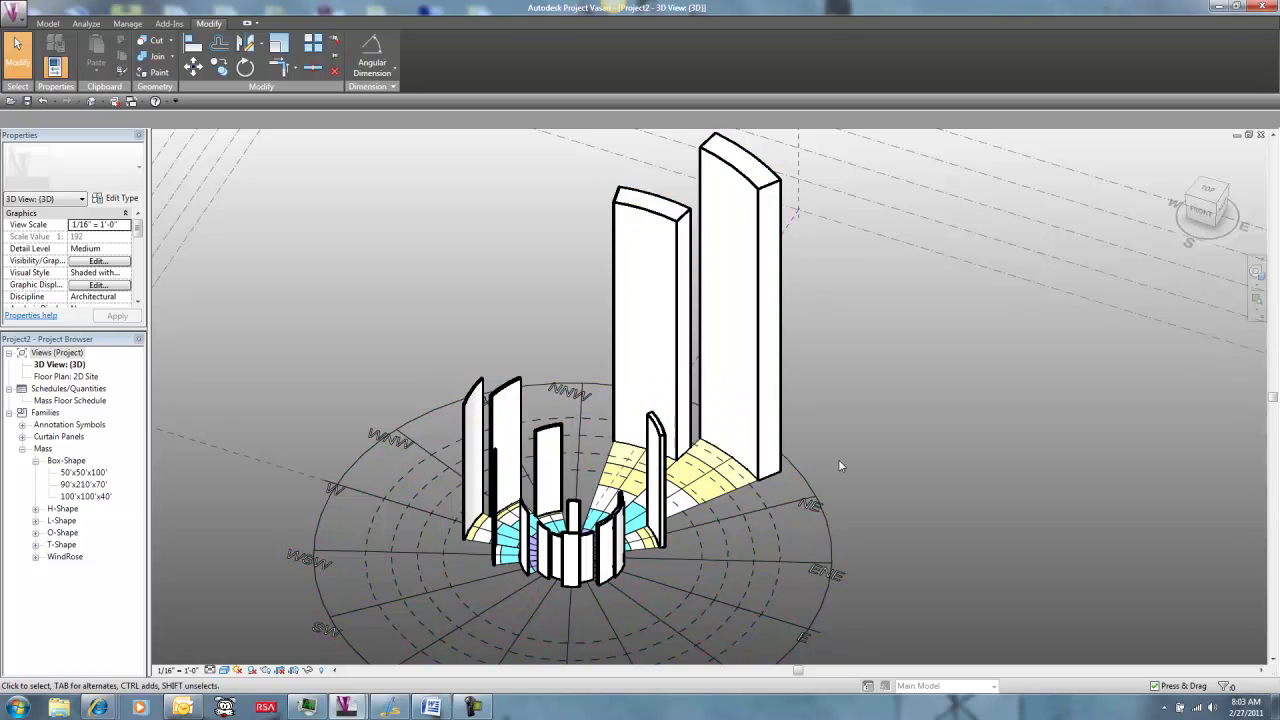
shift+middle_drag(861, 481, 912, 545)
mouse_move(872, 443)
shift+middle_down()
mouse_move(818, 340)
mouse_move(825, 382)
mouse_move(878, 448)
shift+middle_up()
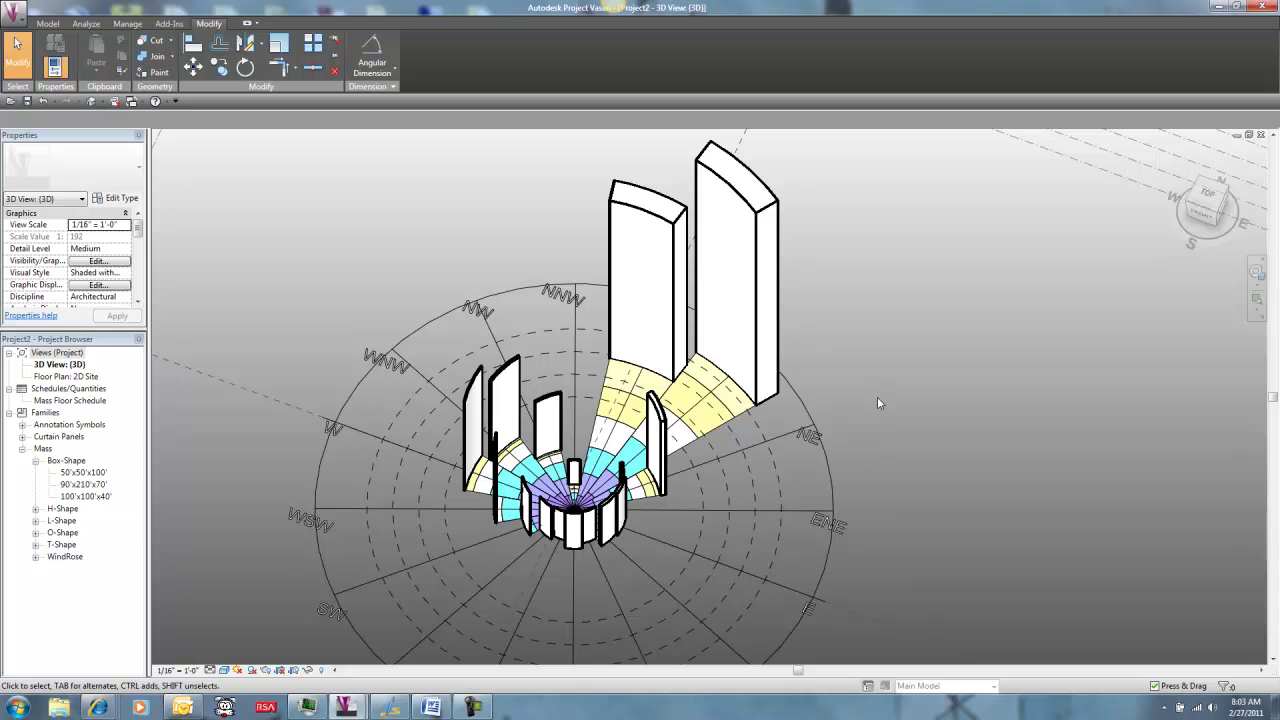
shift+middle_drag(867, 382, 834, 317)
click(797, 375)
click(857, 376)
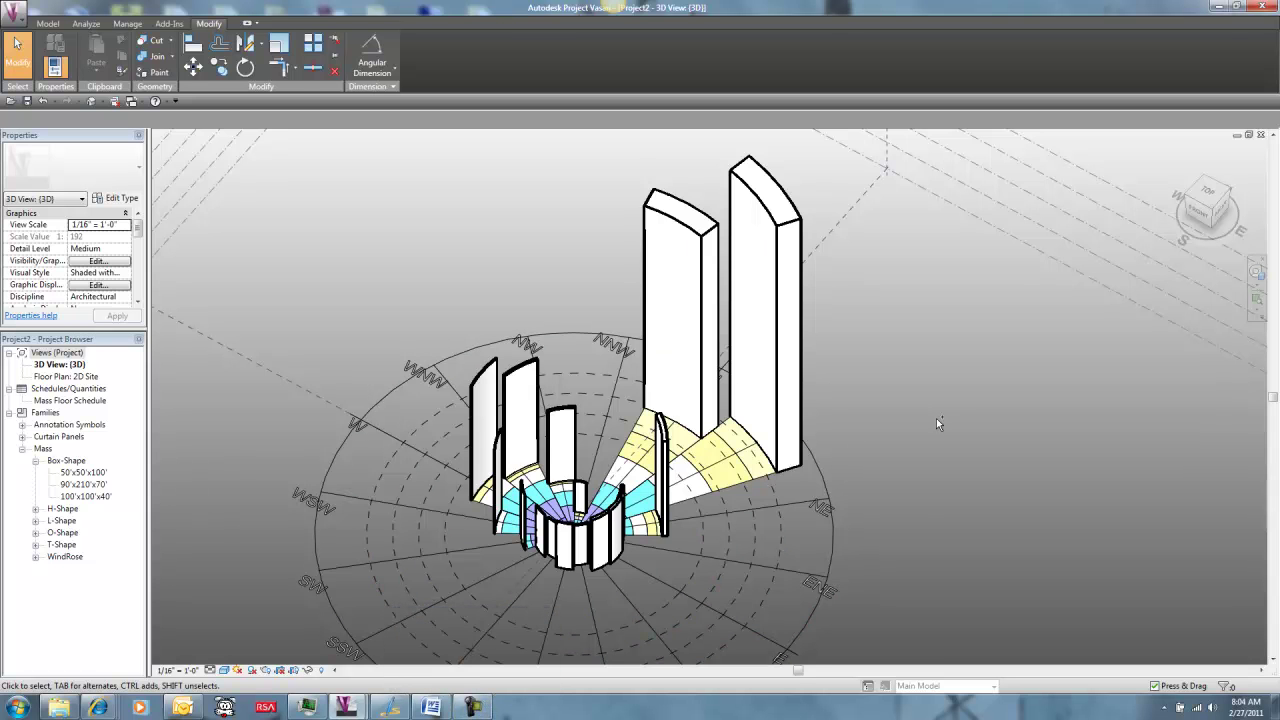
- Close the slice.rfa view and the extra WindRose view without saving either
key(ctrl+Tab)
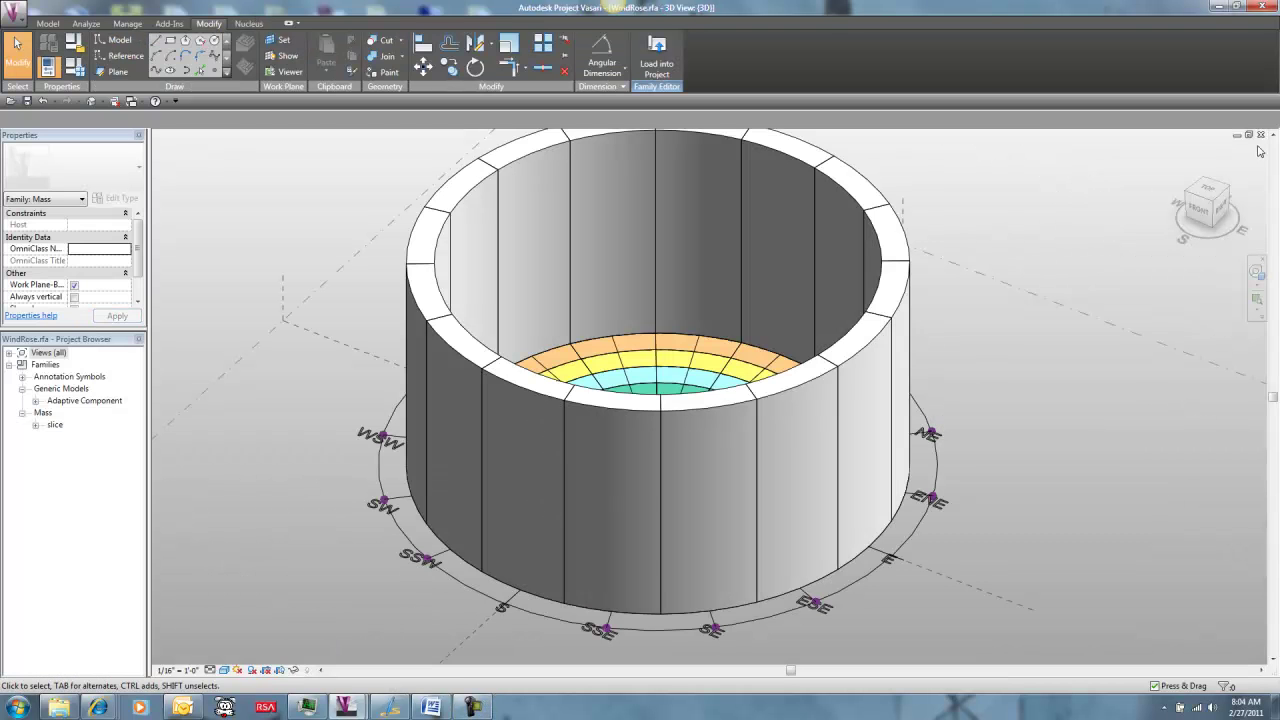
key(ctrl+Tab)
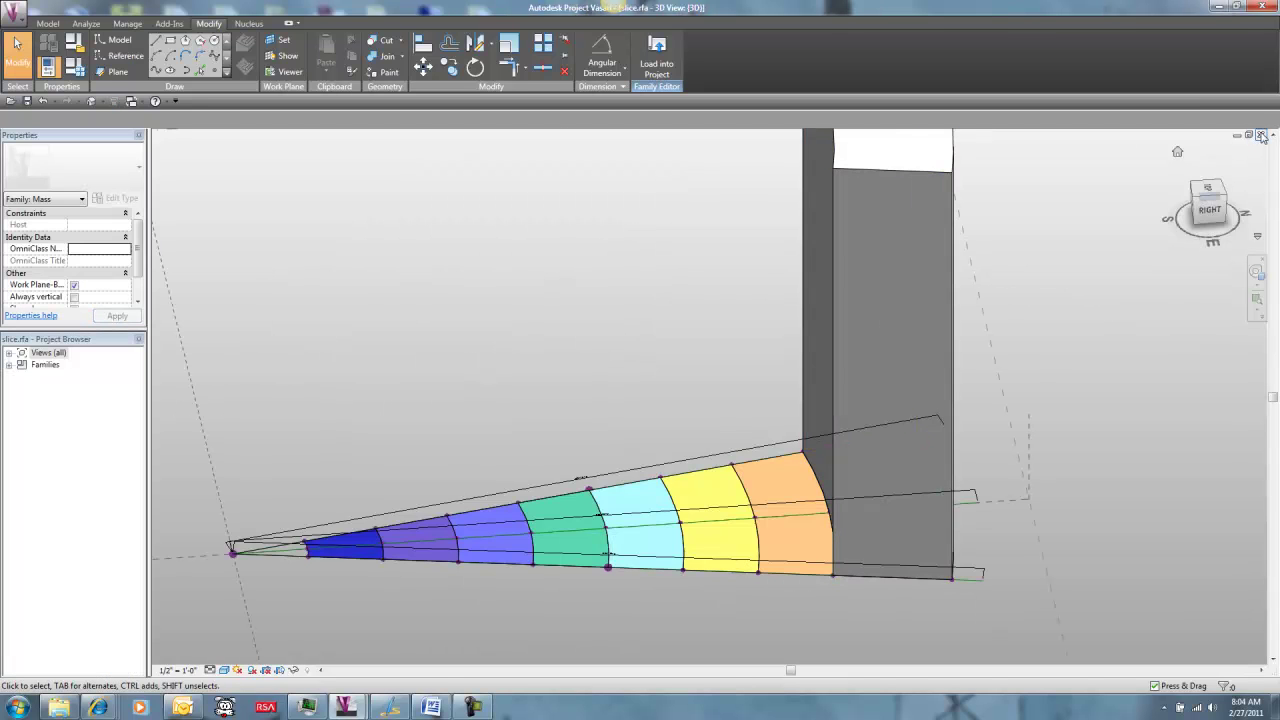
click(1262, 136)
click(683, 357)
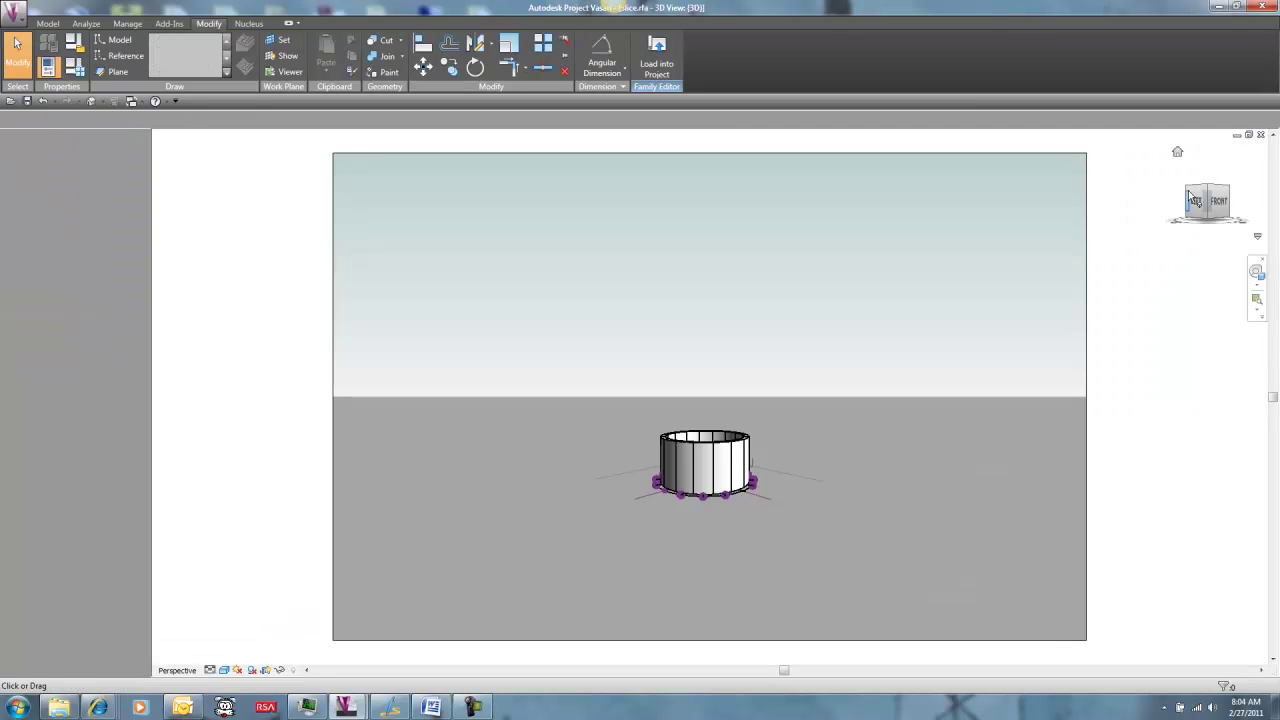
click(1262, 136)
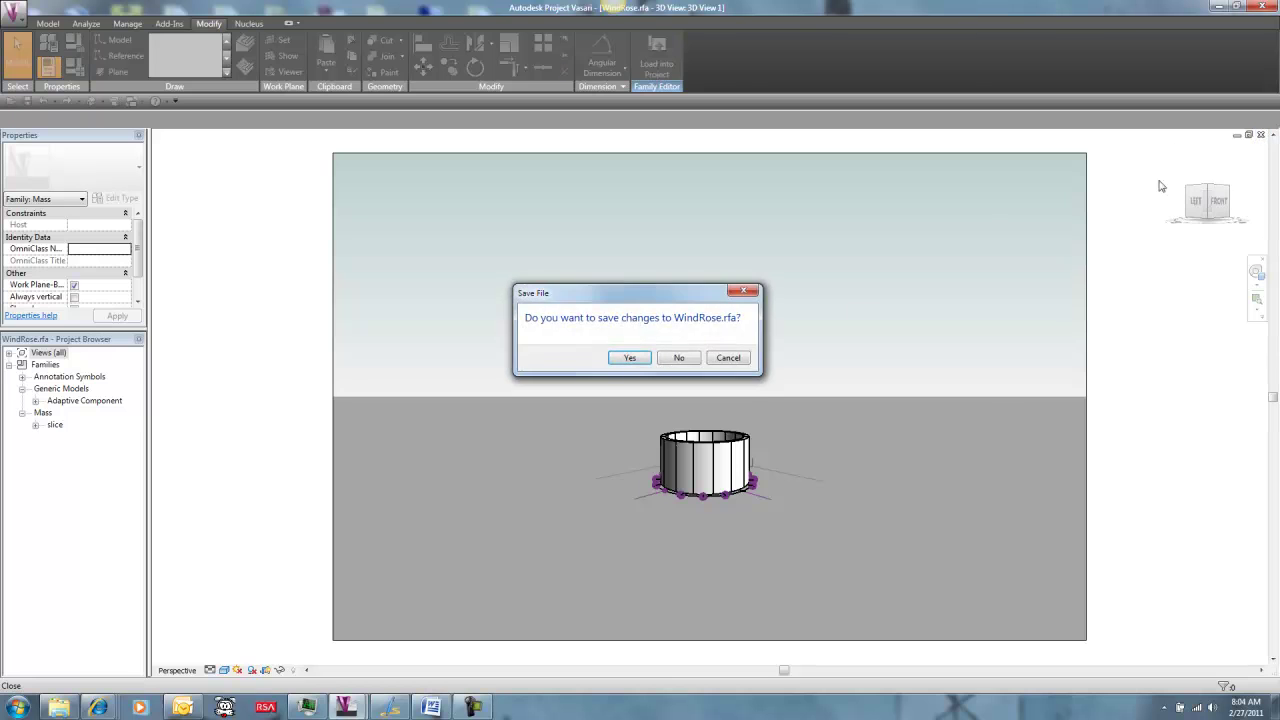
click(679, 358)
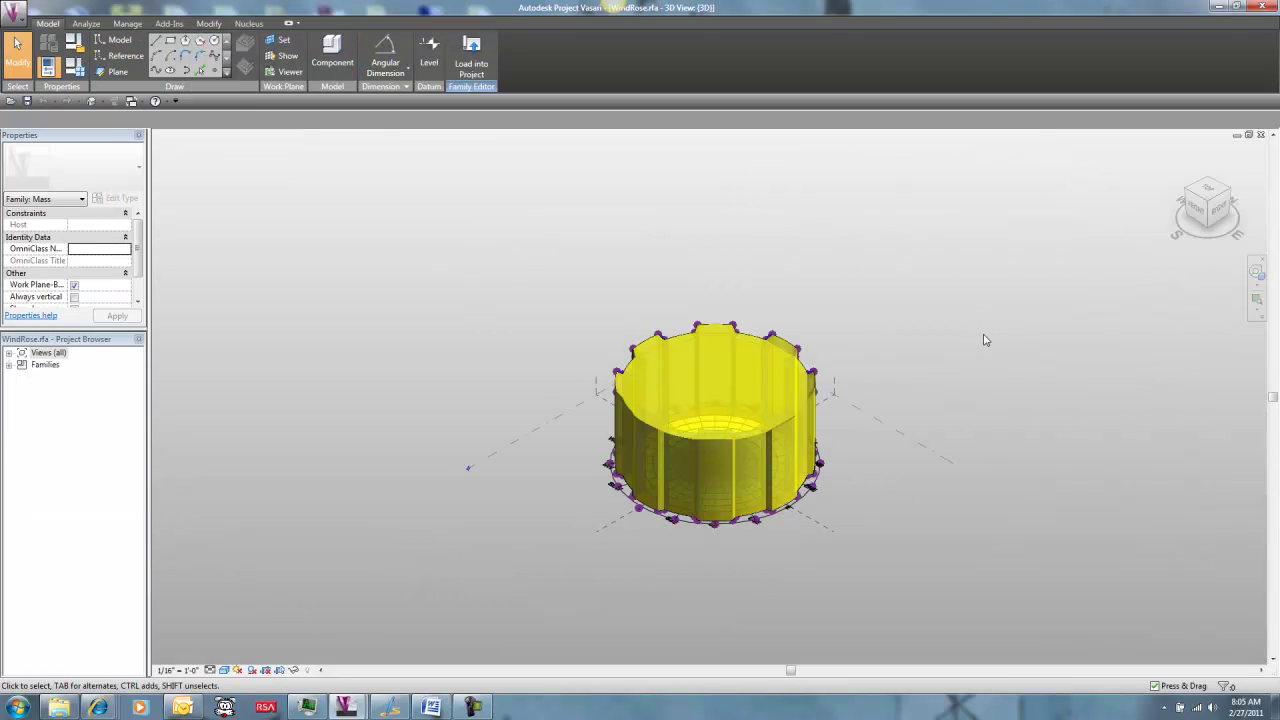
- Orbit around the yellow WindRose mass toward a right-side view
shift+middle_drag(556, 531, 540, 500)
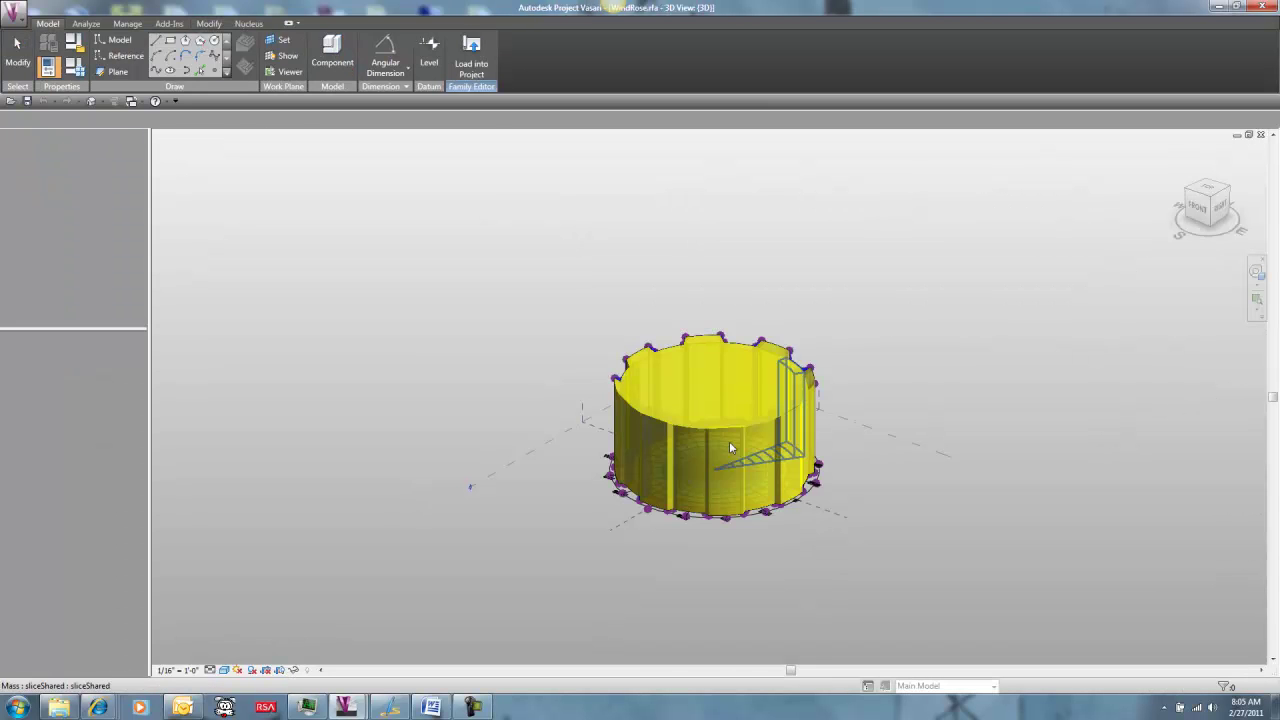
scroll(732, 440, up, 5)
shift+middle_drag(360, 277, 281, 289)
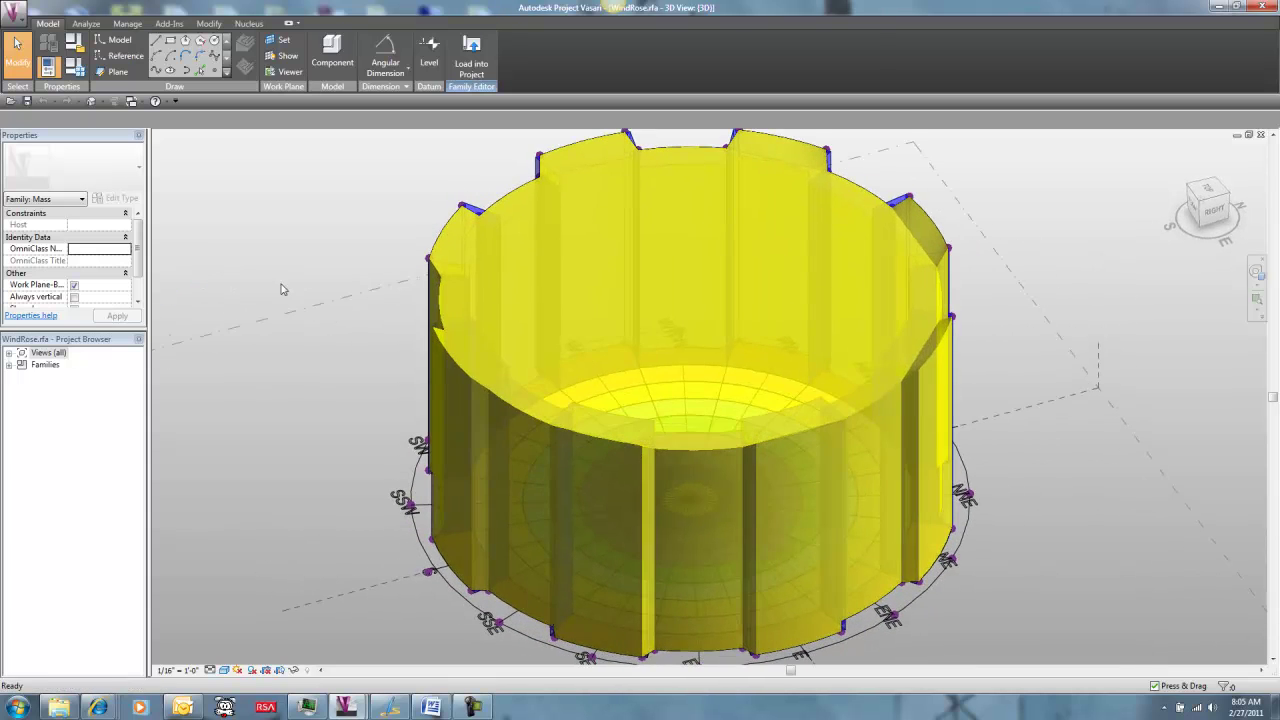
- Temporarily hide the outer form of the WindRose mass to expose the inner forms
click(582, 281)
click(294, 669)
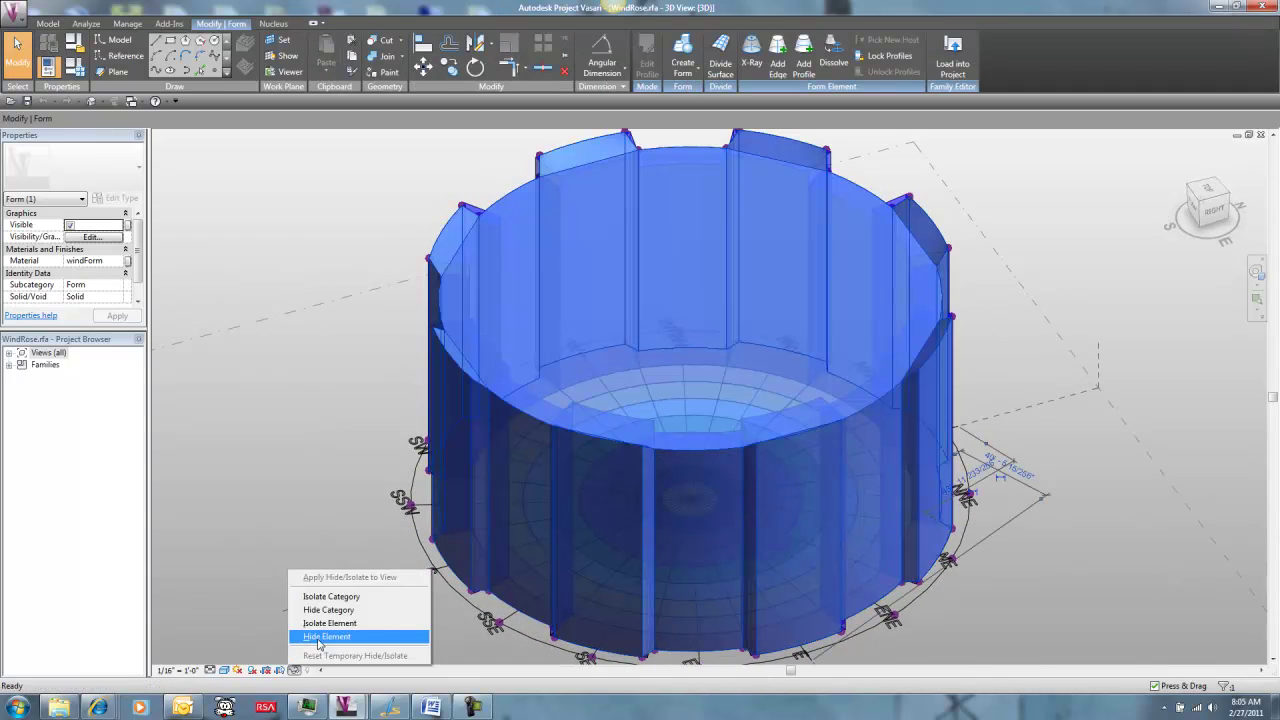
click(320, 637)
shift+middle_drag(300, 437, 265, 460)
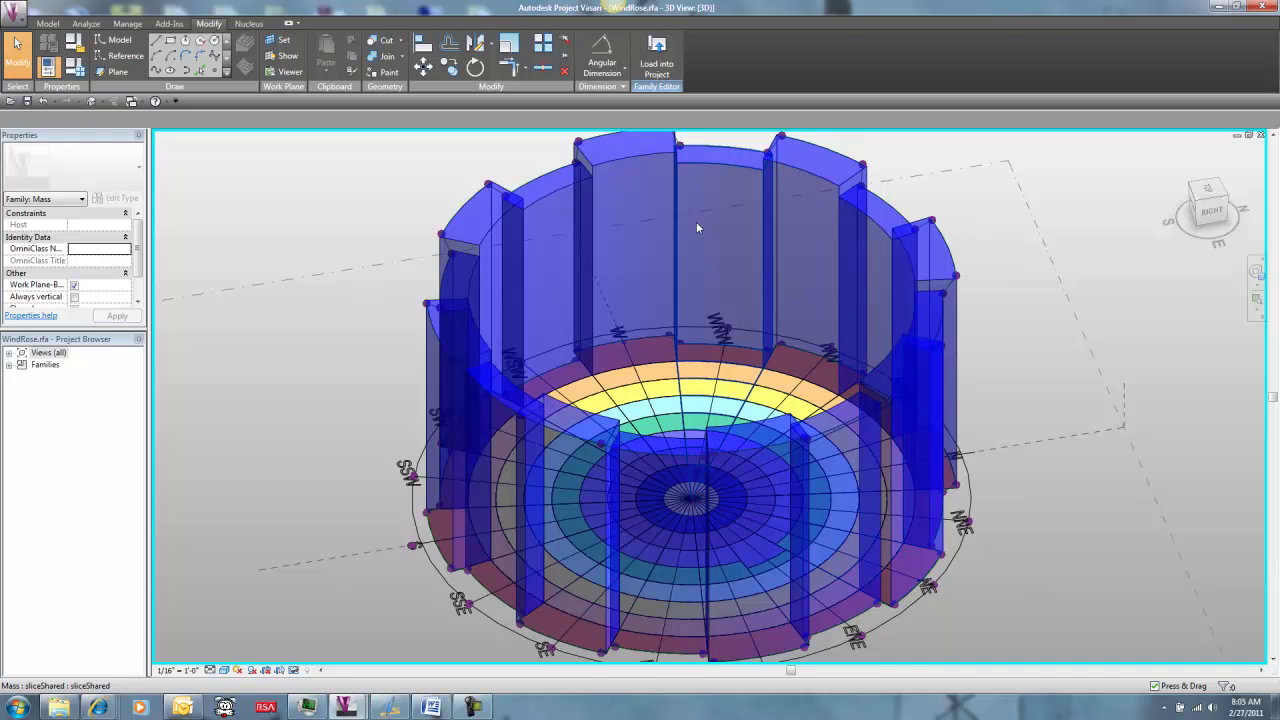
shift+middle_drag(694, 221, 947, 339)
- Isolate the reference lines so only the notched ring outline shows, then orbit it
click(932, 360)
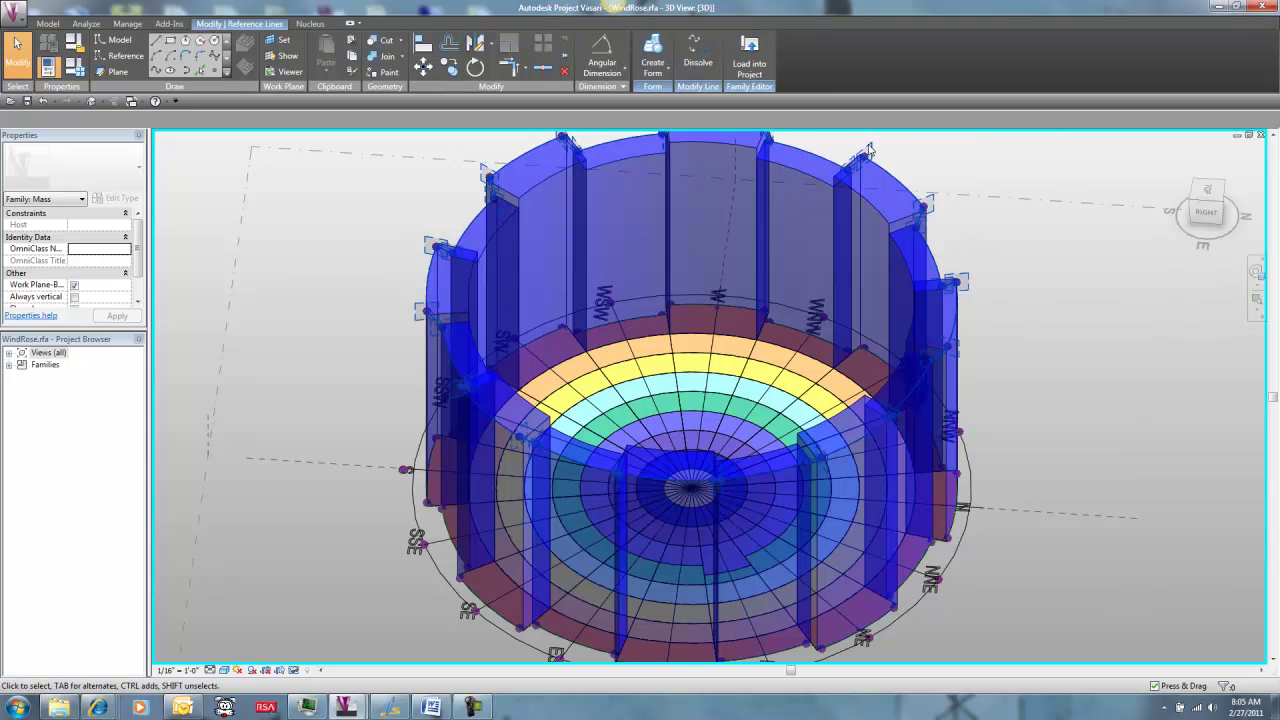
scroll(940, 172, up, 5)
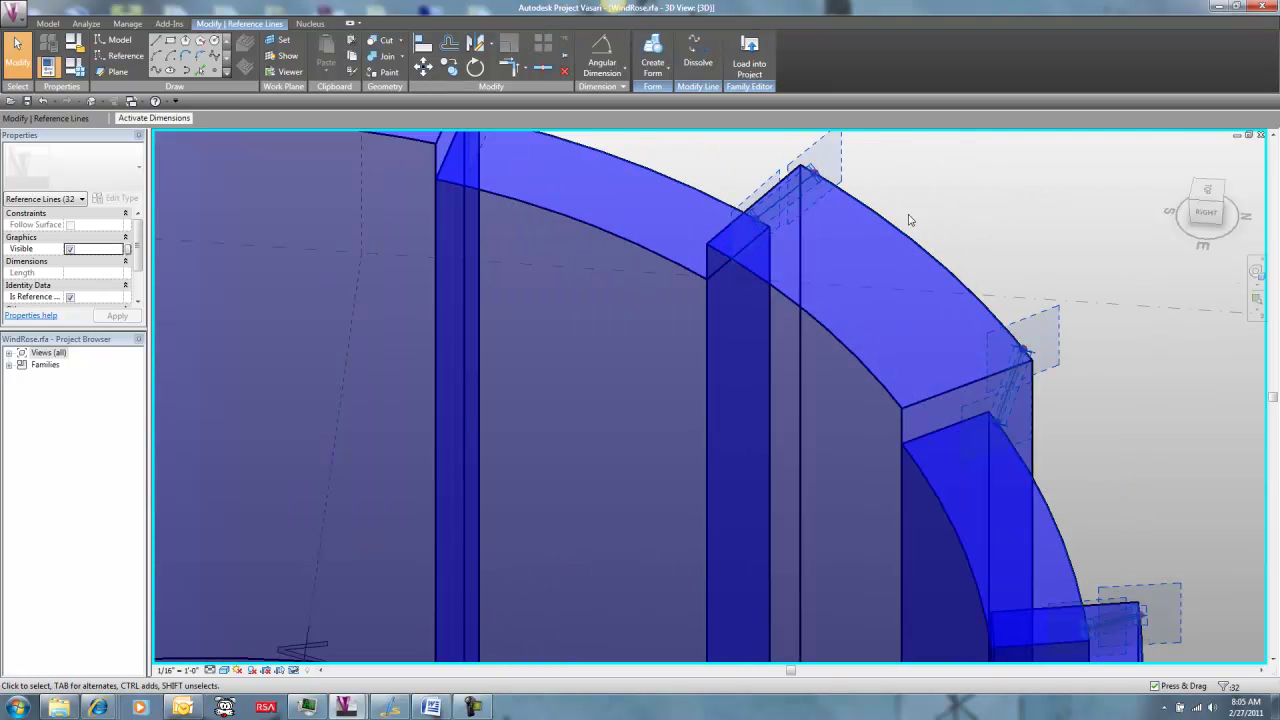
click(294, 669)
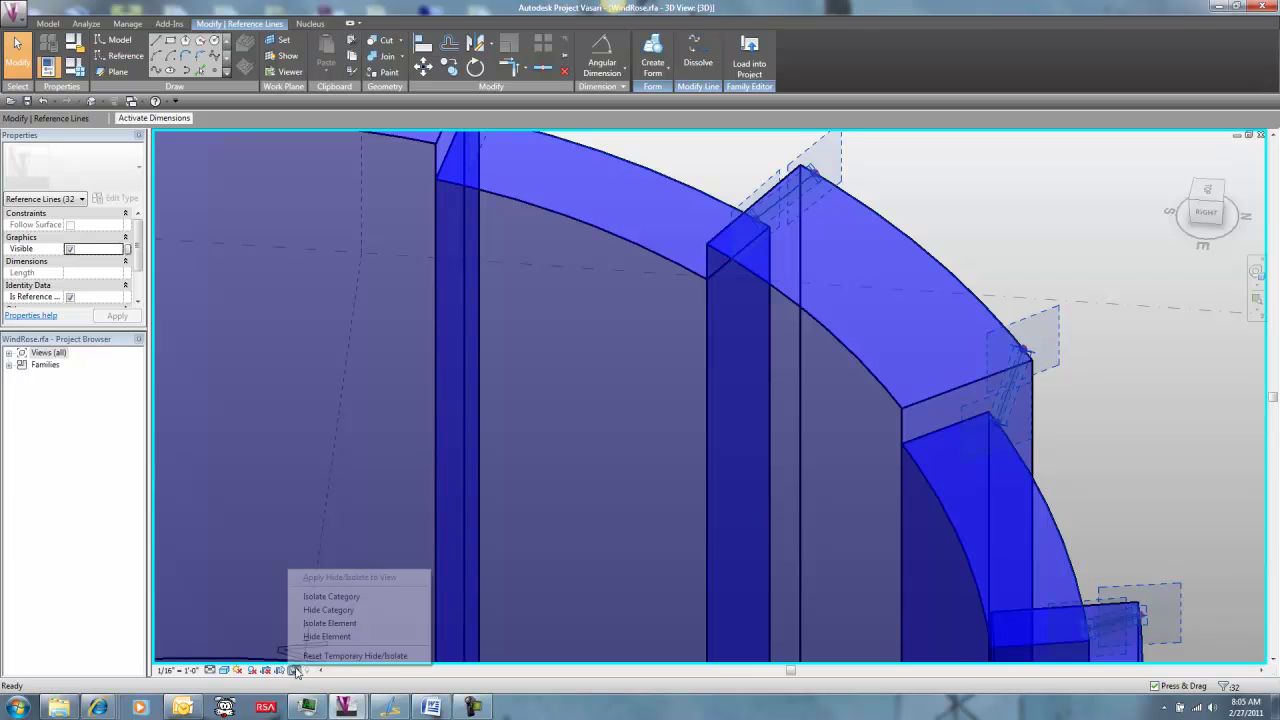
click(322, 624)
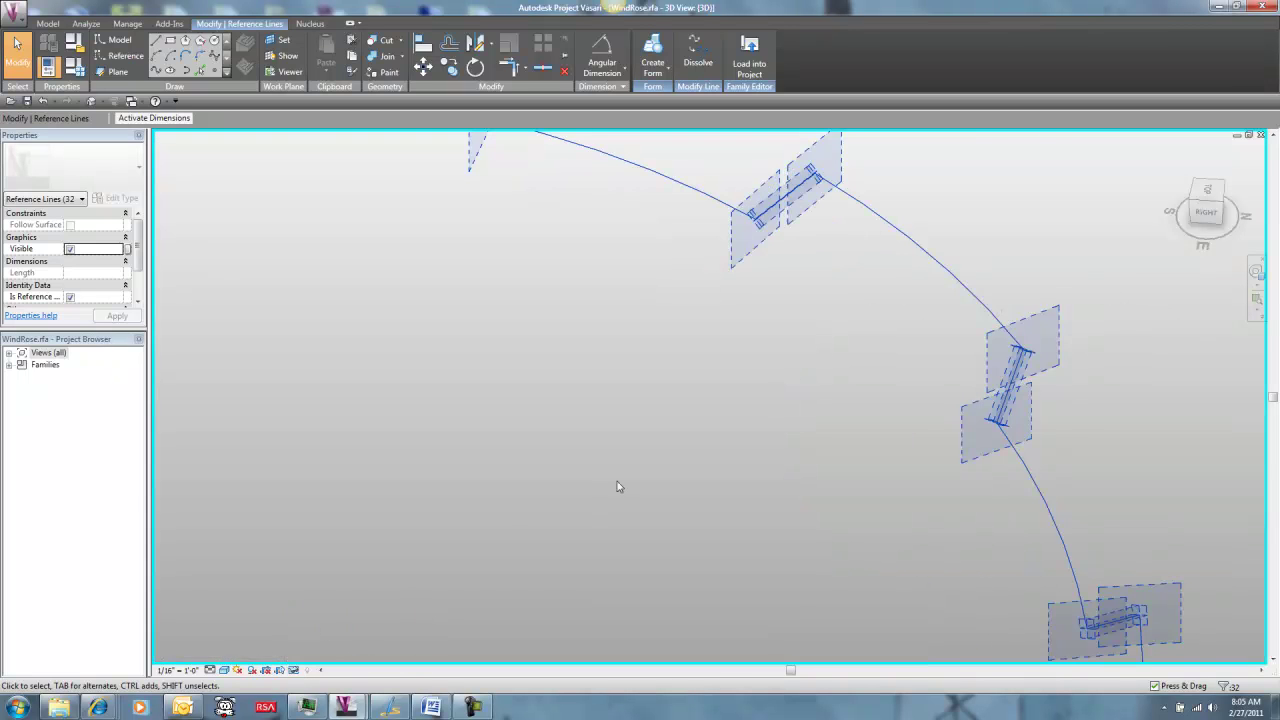
click(618, 492)
scroll(616, 498, down, 5)
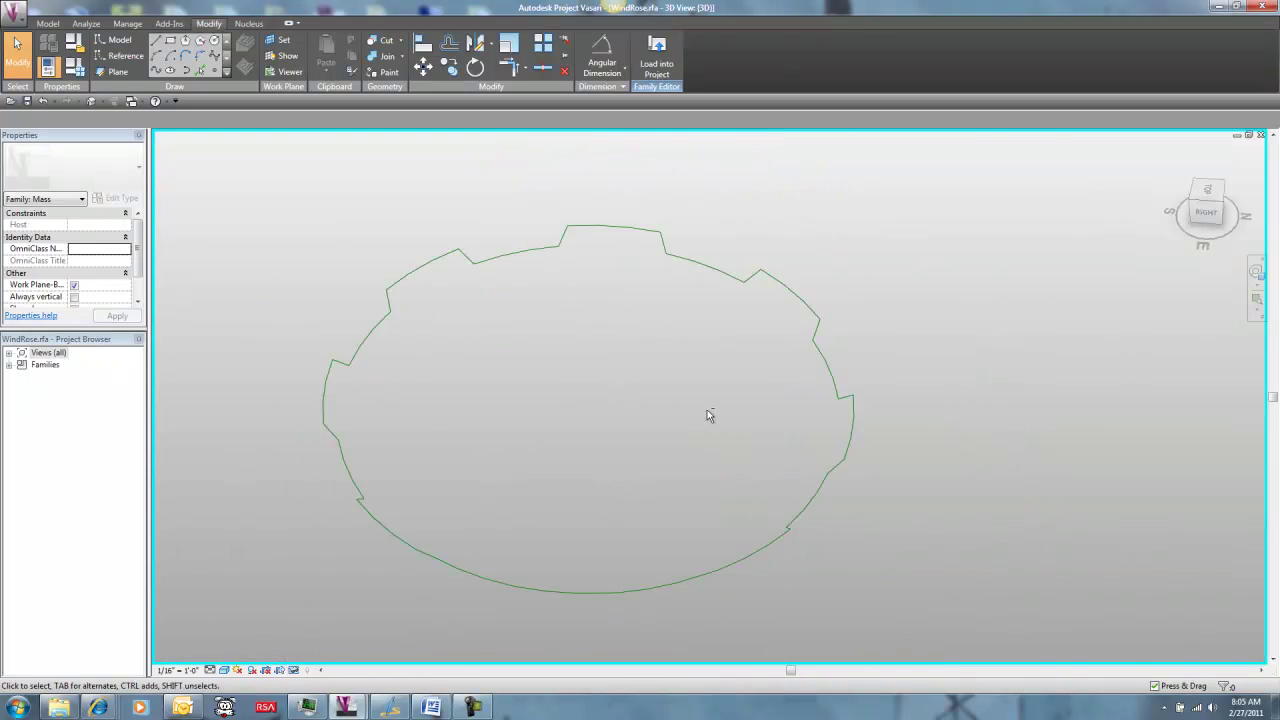
shift+middle_drag(713, 440, 563, 354)
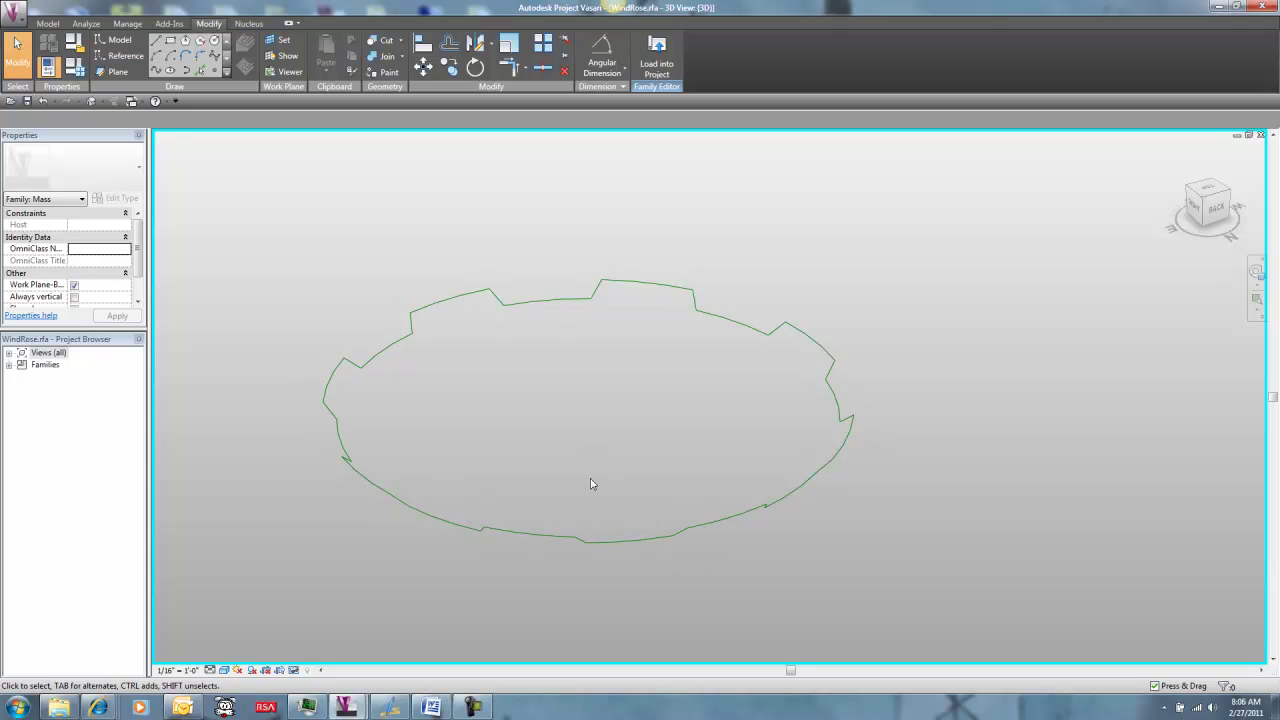
shift+middle_drag(555, 463, 640, 463)
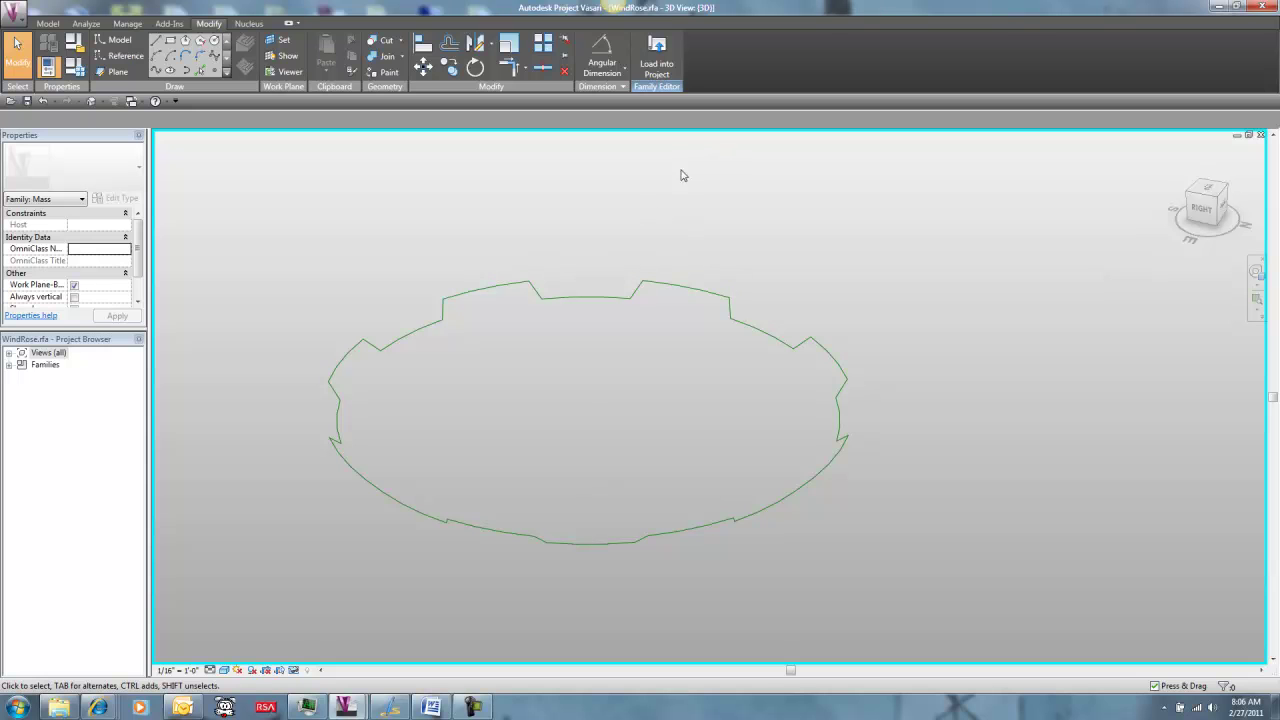
- In Project2's 3D view, select the WindRose mass and orbit around it and the towers
key(ctrl+Tab)
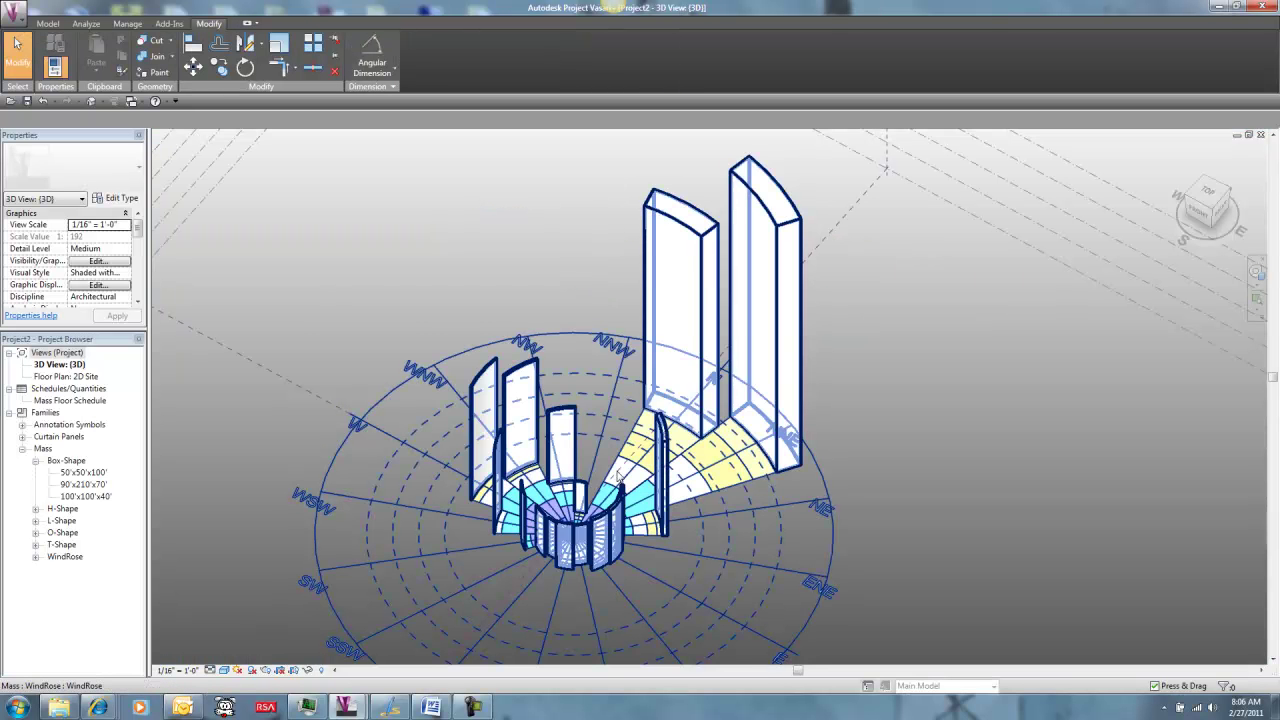
click(620, 481)
middle_drag(620, 481, 607, 305)
scroll(617, 427, down, 2)
shift+middle_drag(617, 427, 823, 363)
- Reset the temporary hide in the WindRose family and reload it, overwriting parameter values
key(ctrl+Tab)
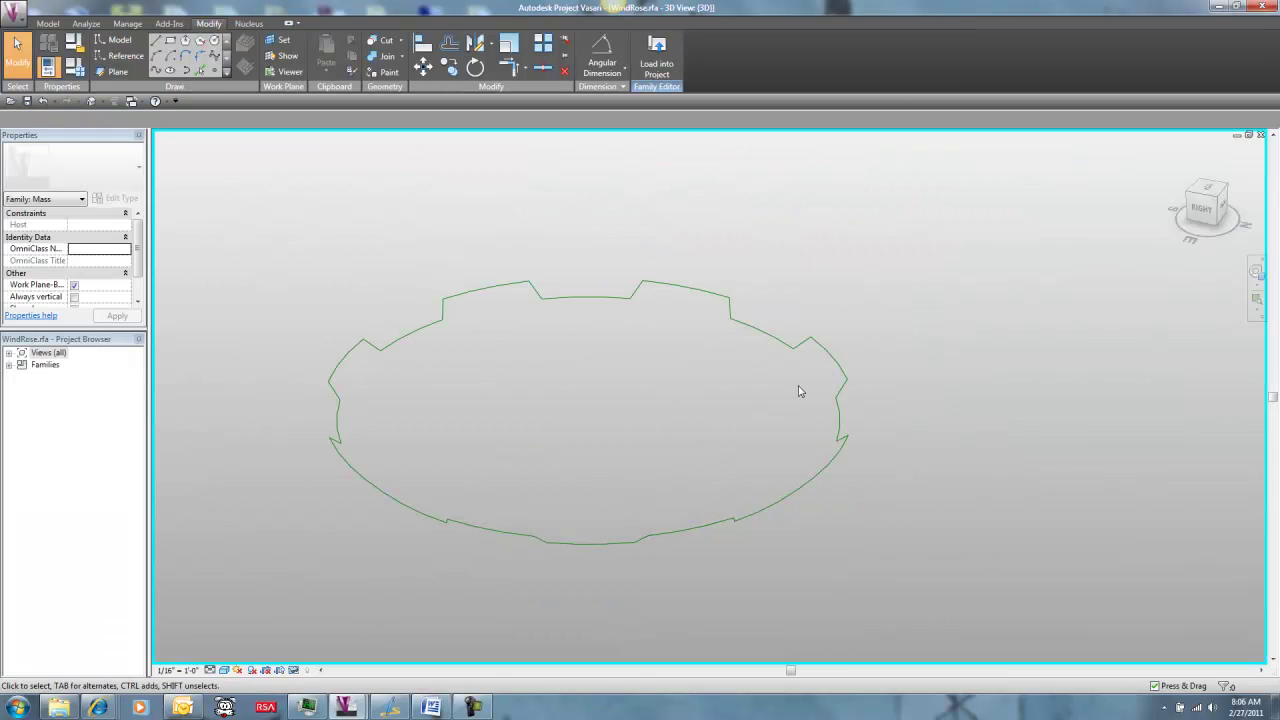
click(280, 670)
click(312, 656)
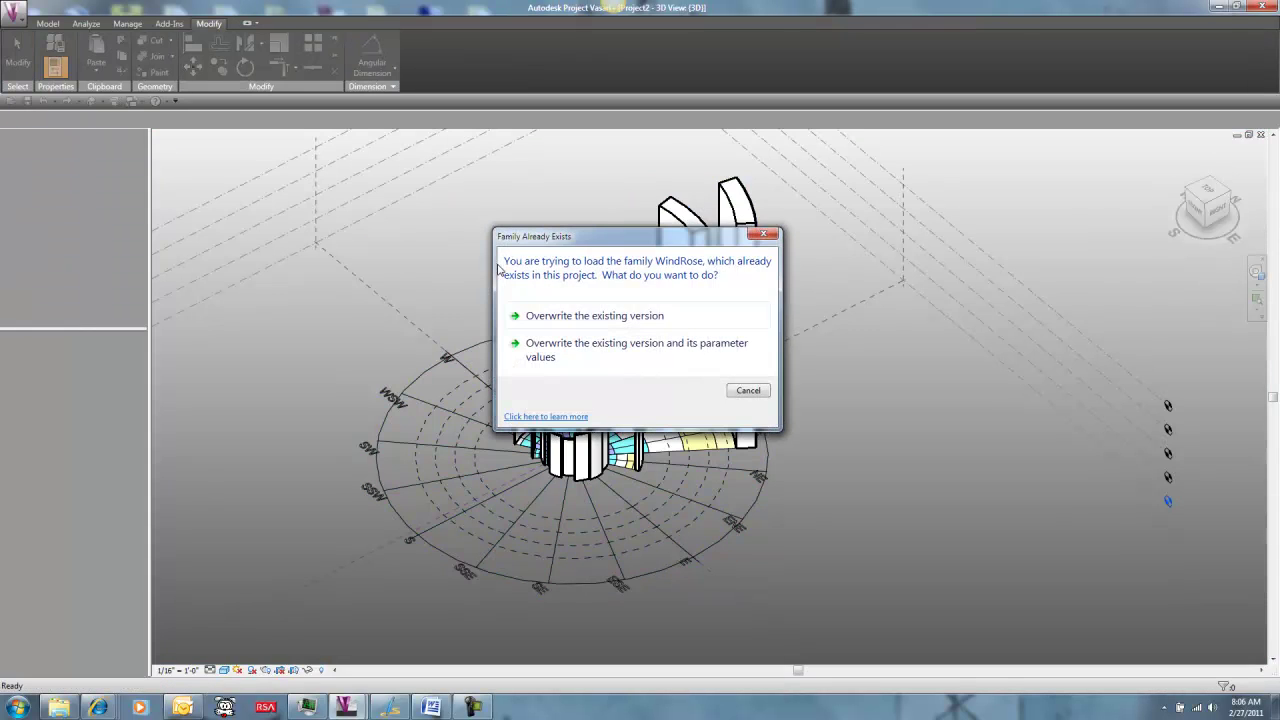
click(541, 355)
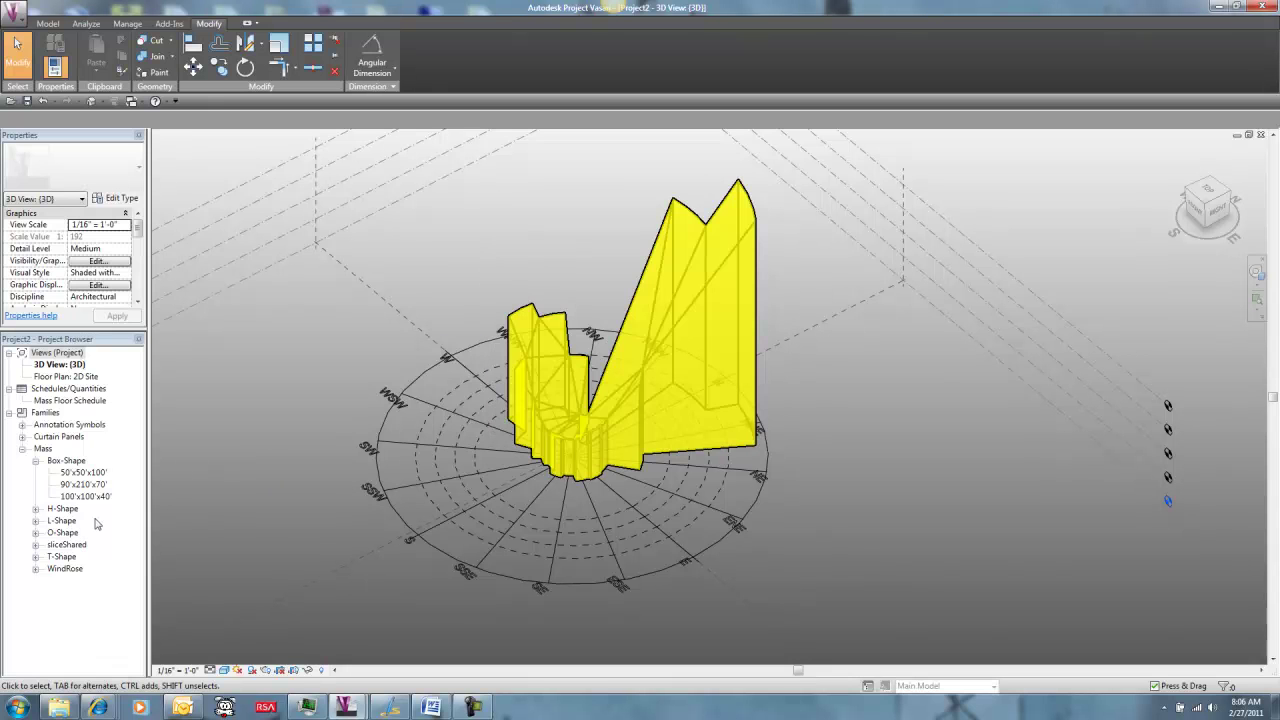
shift+middle_drag(338, 546, 391, 486)
- Set the WindRose type's p1 parameter to 0.05 in Type Properties
click(600, 428)
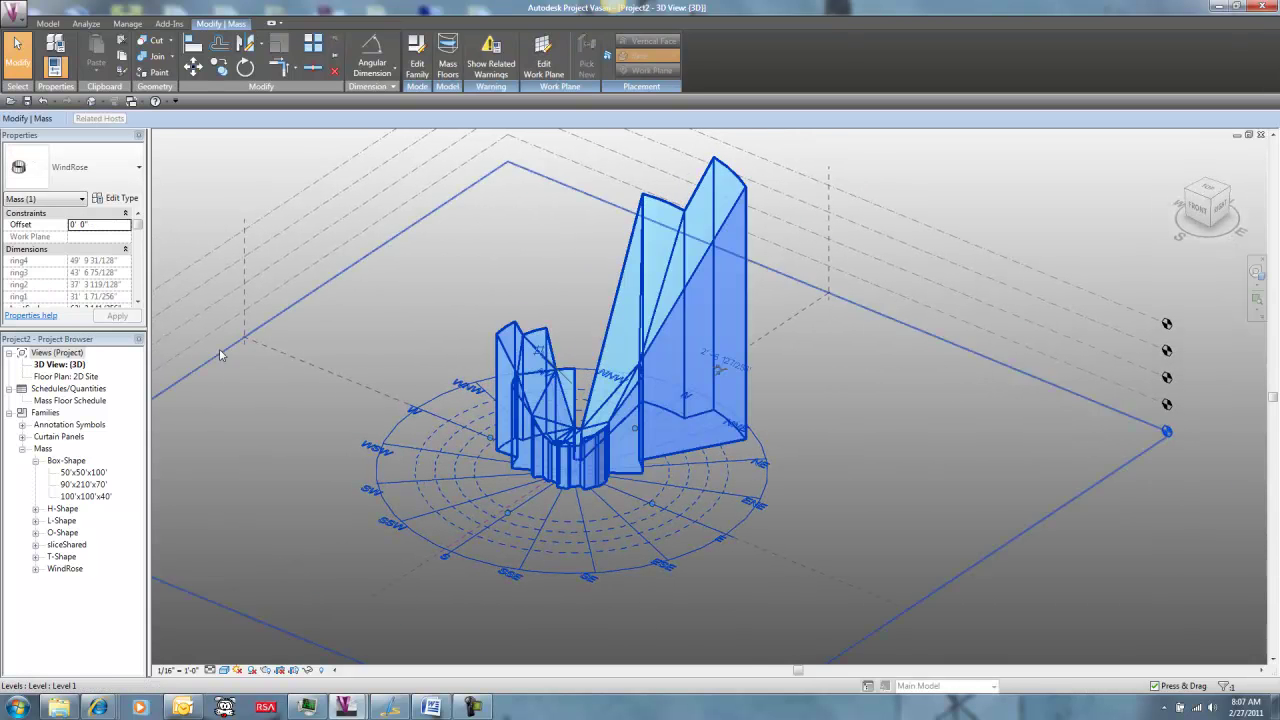
drag(83, 329, 83, 490)
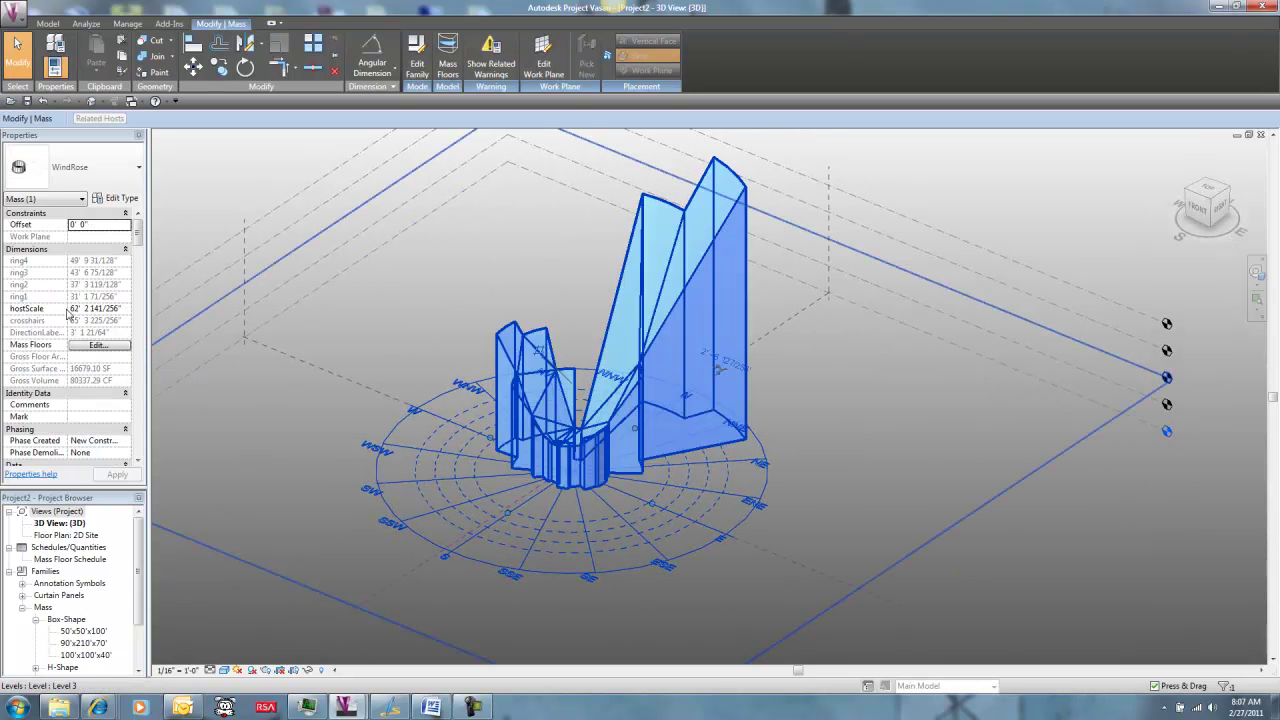
click(122, 198)
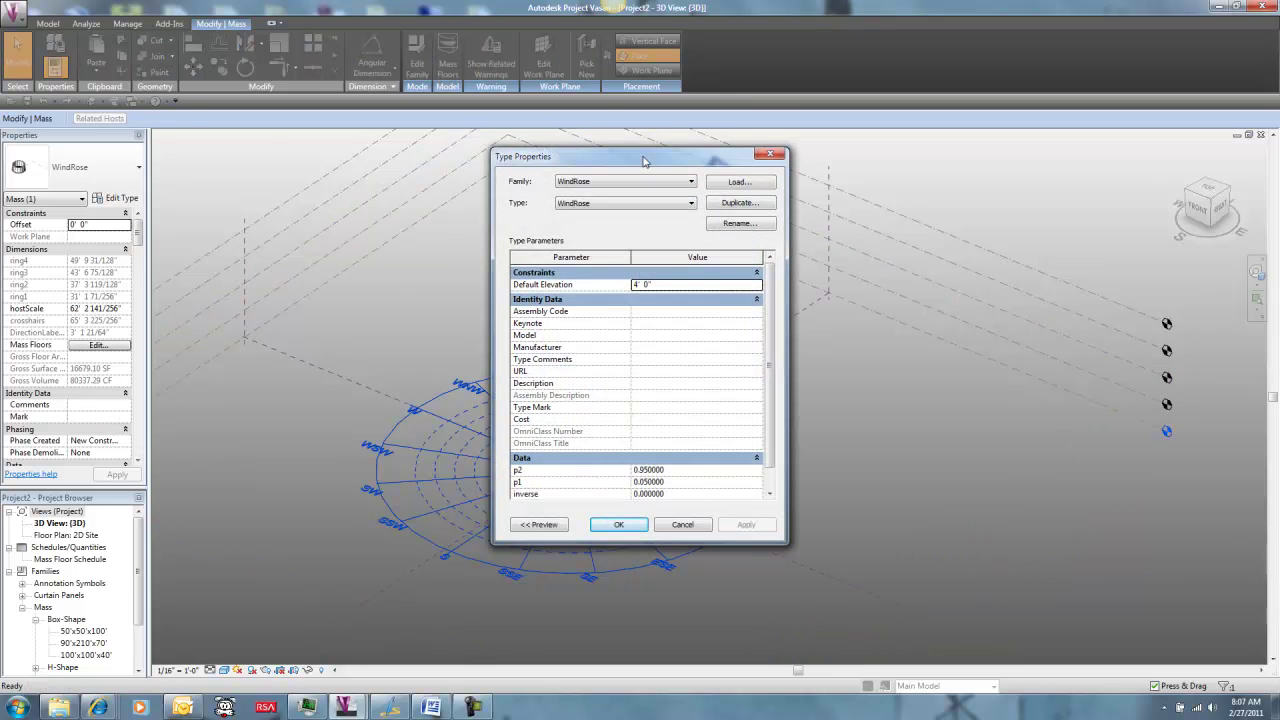
drag(644, 161, 249, 126)
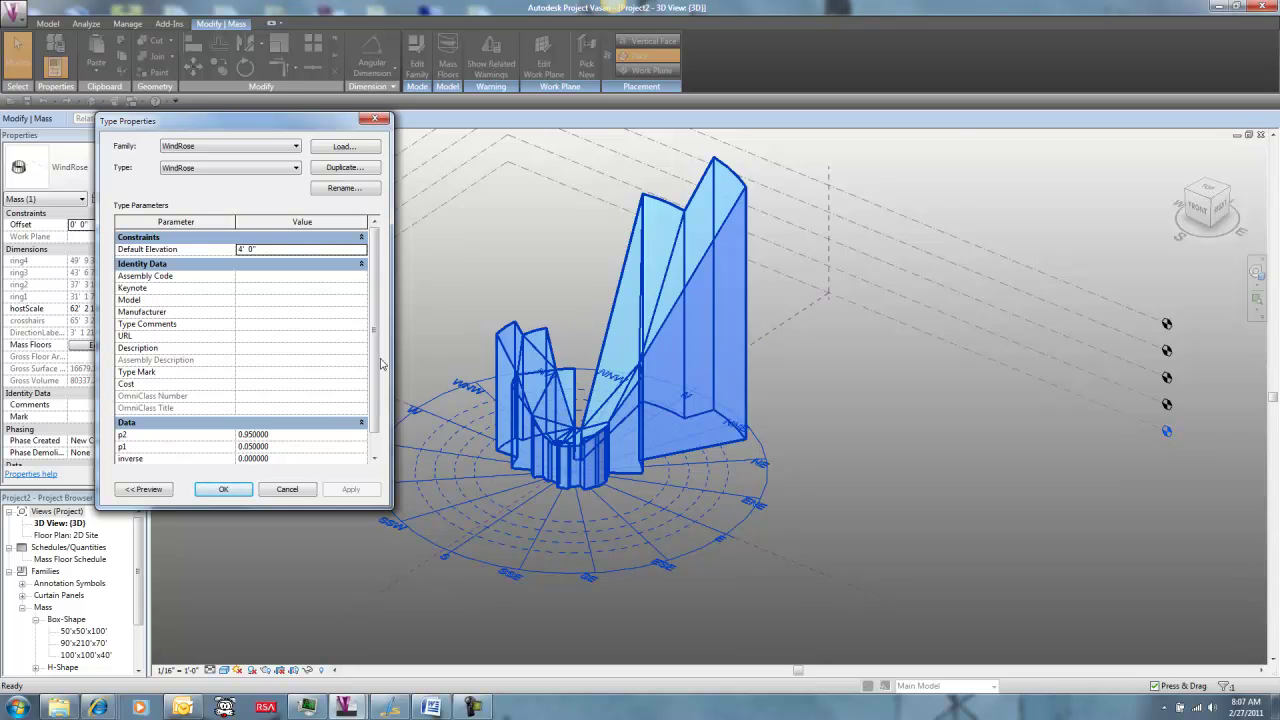
scroll(331, 434, down, 1)
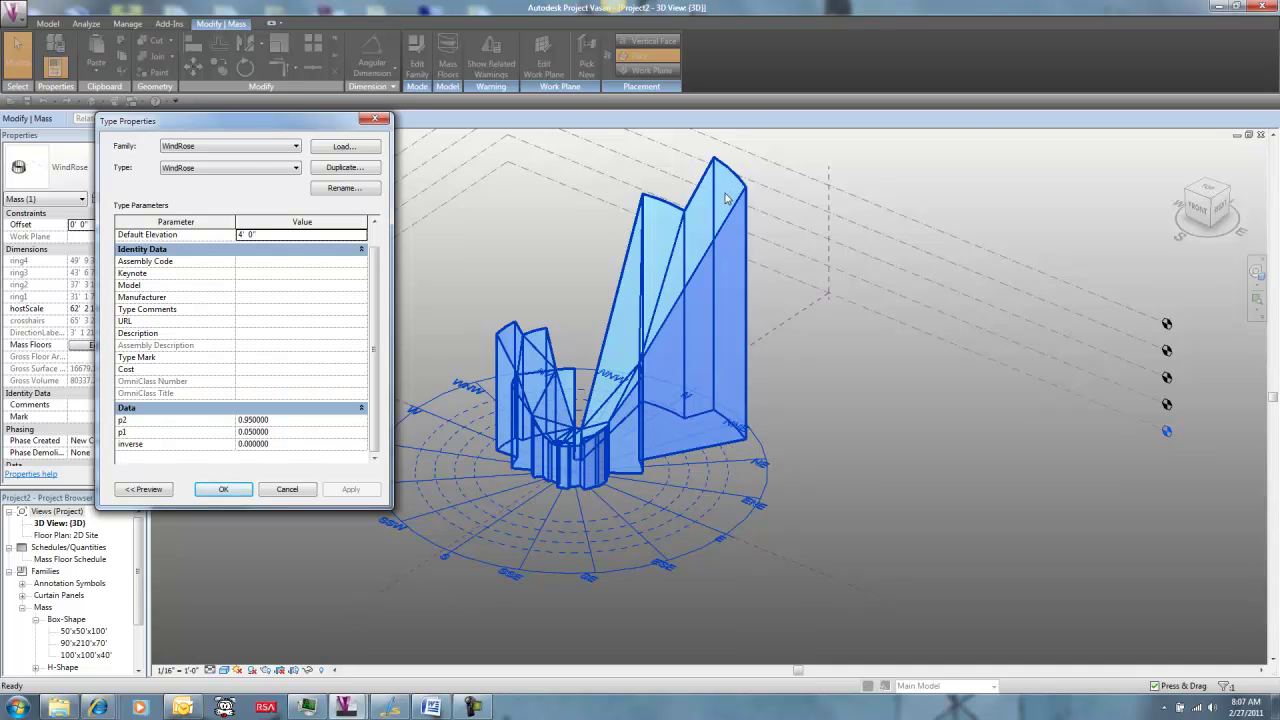
click(319, 445)
text(1)
click(318, 432)
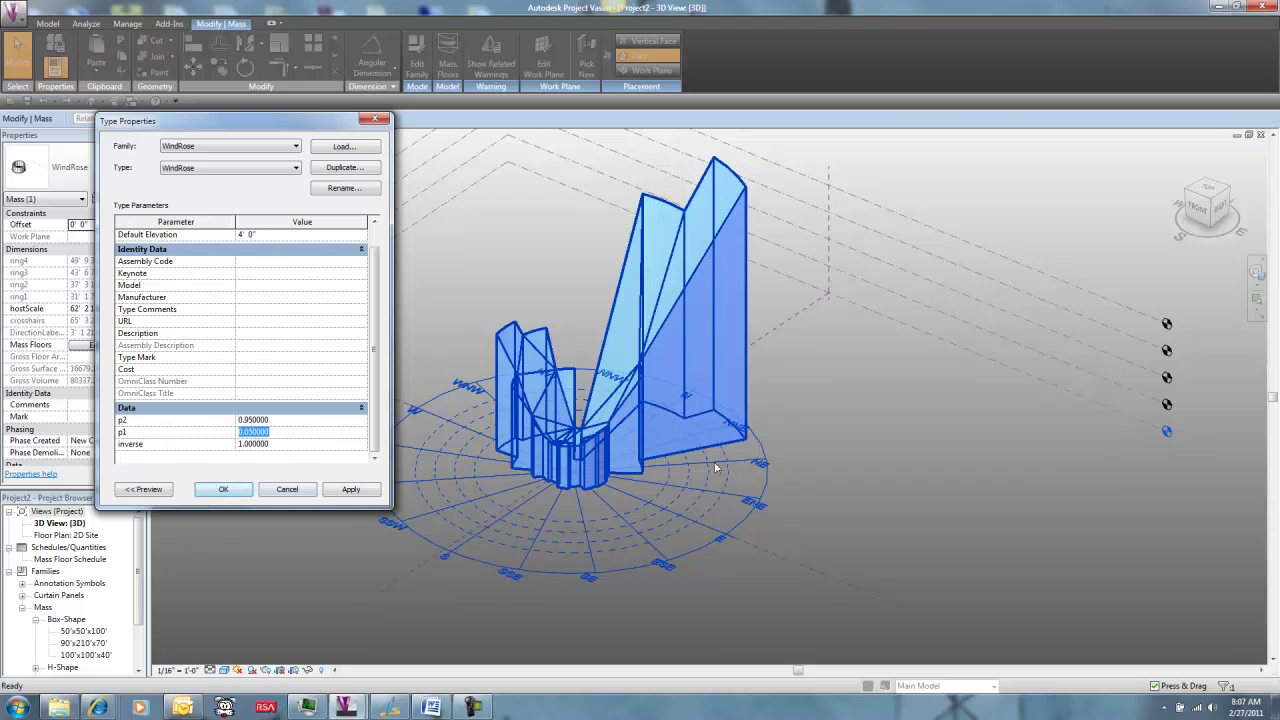
click(221, 489)
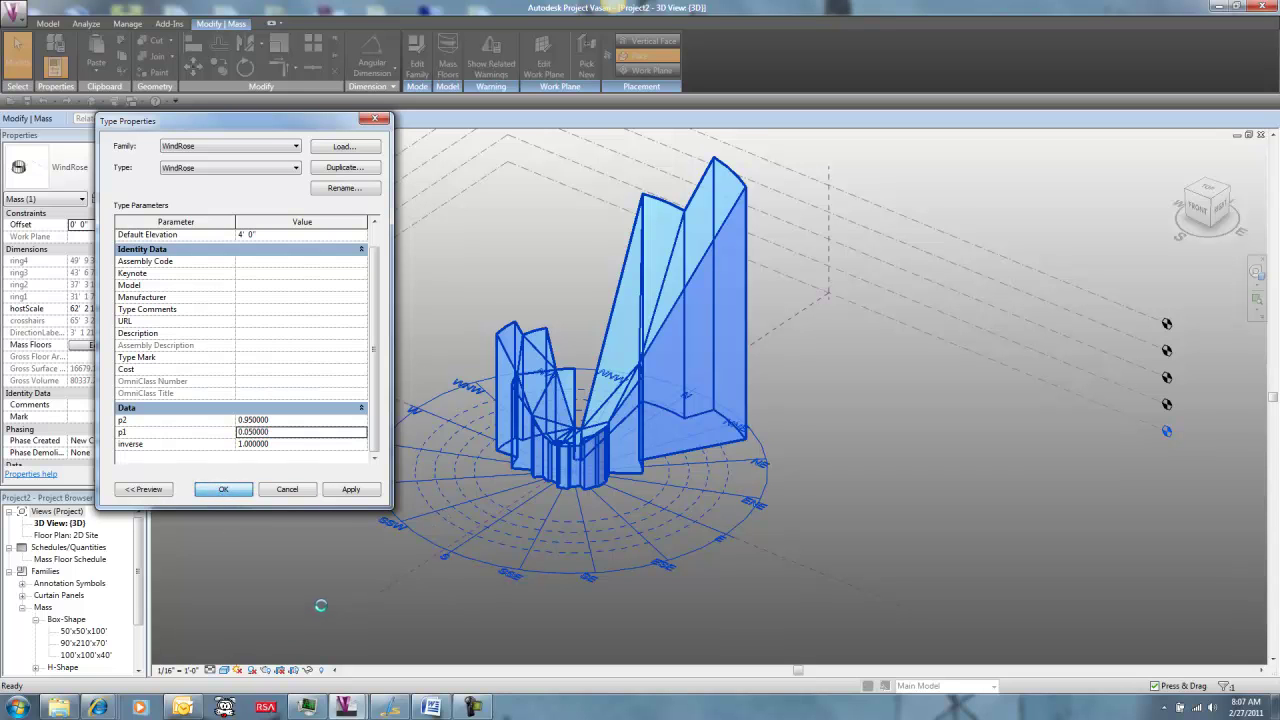
- Orbit the reshaped mass, recheck its type parameters without changes, then deselect to regenerate
shift+middle_drag(334, 548, 304, 401)
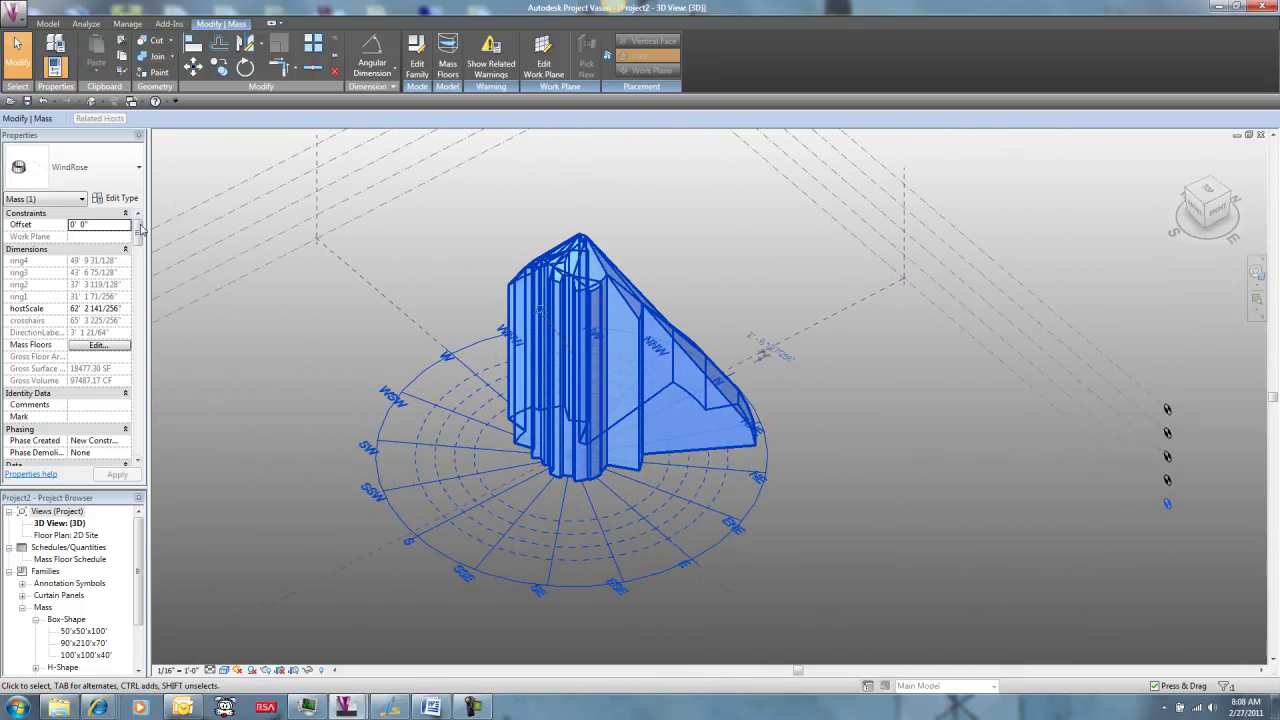
scroll(140, 228, down, 5)
scroll(140, 228, up, 5)
click(122, 198)
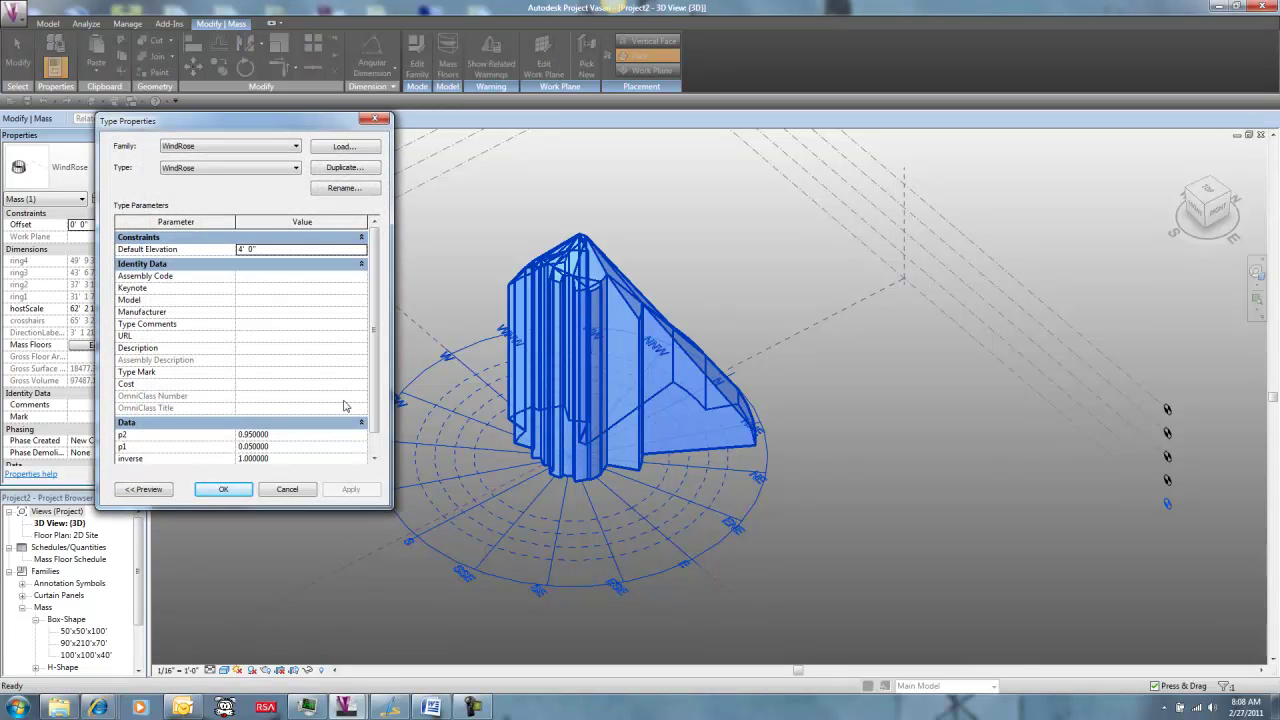
drag(370, 373, 319, 439)
click(280, 489)
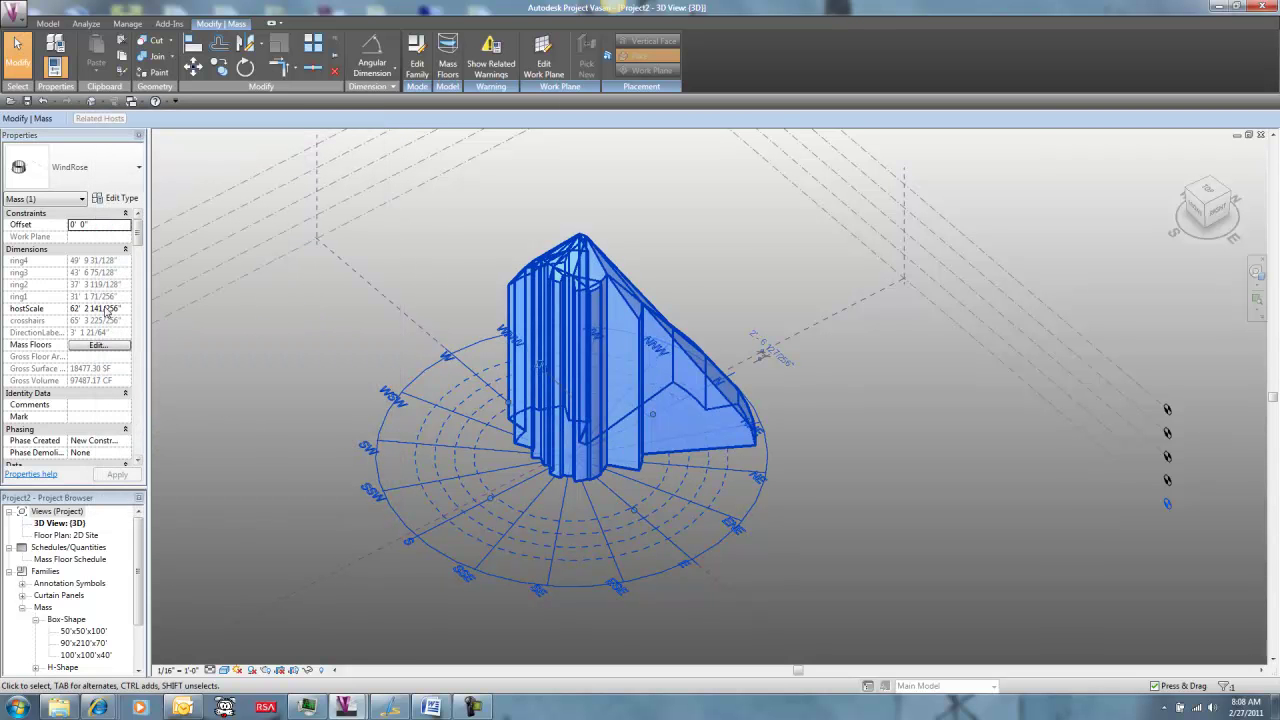
click(67, 312)
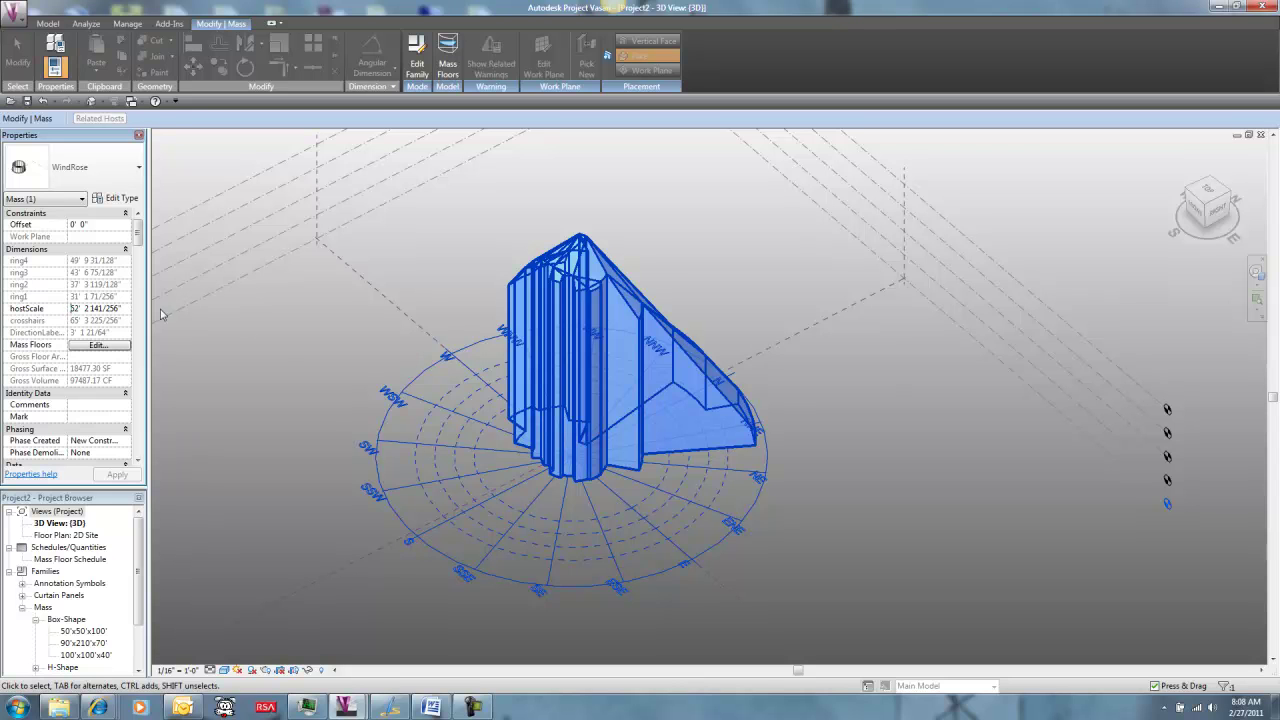
click(272, 362)
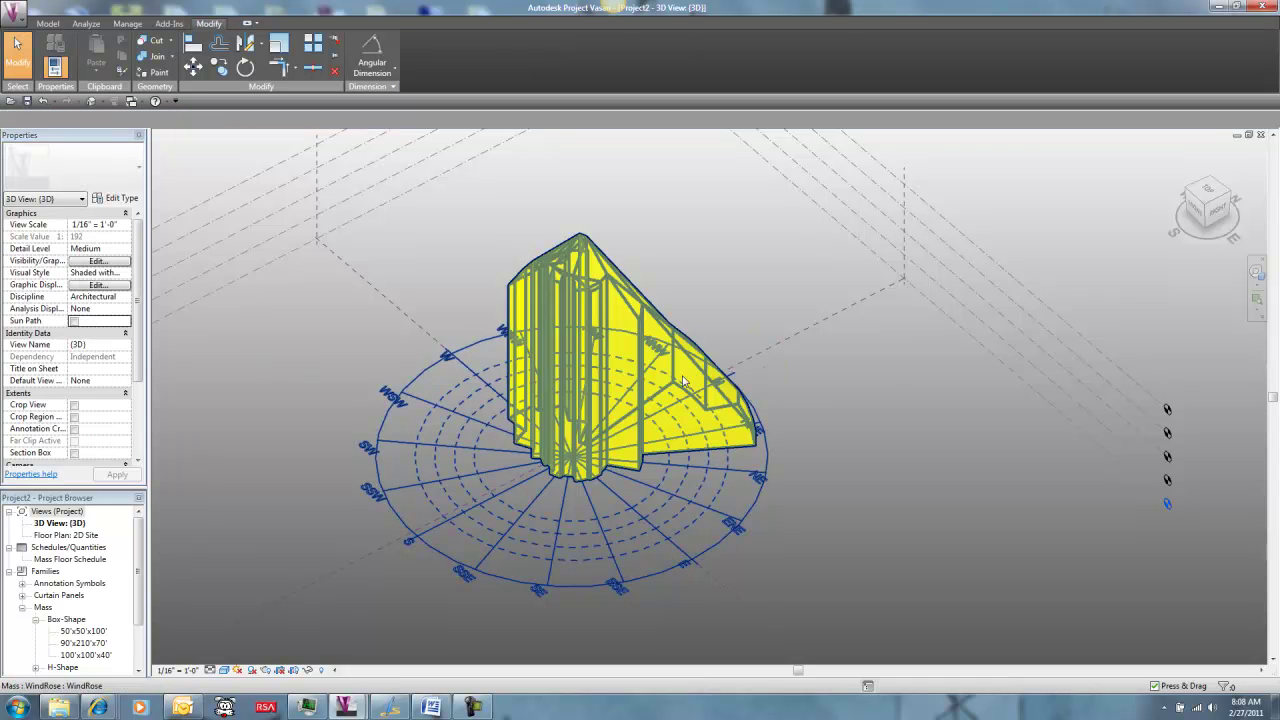
- Enable the energy model from the Analyze tab
click(676, 381)
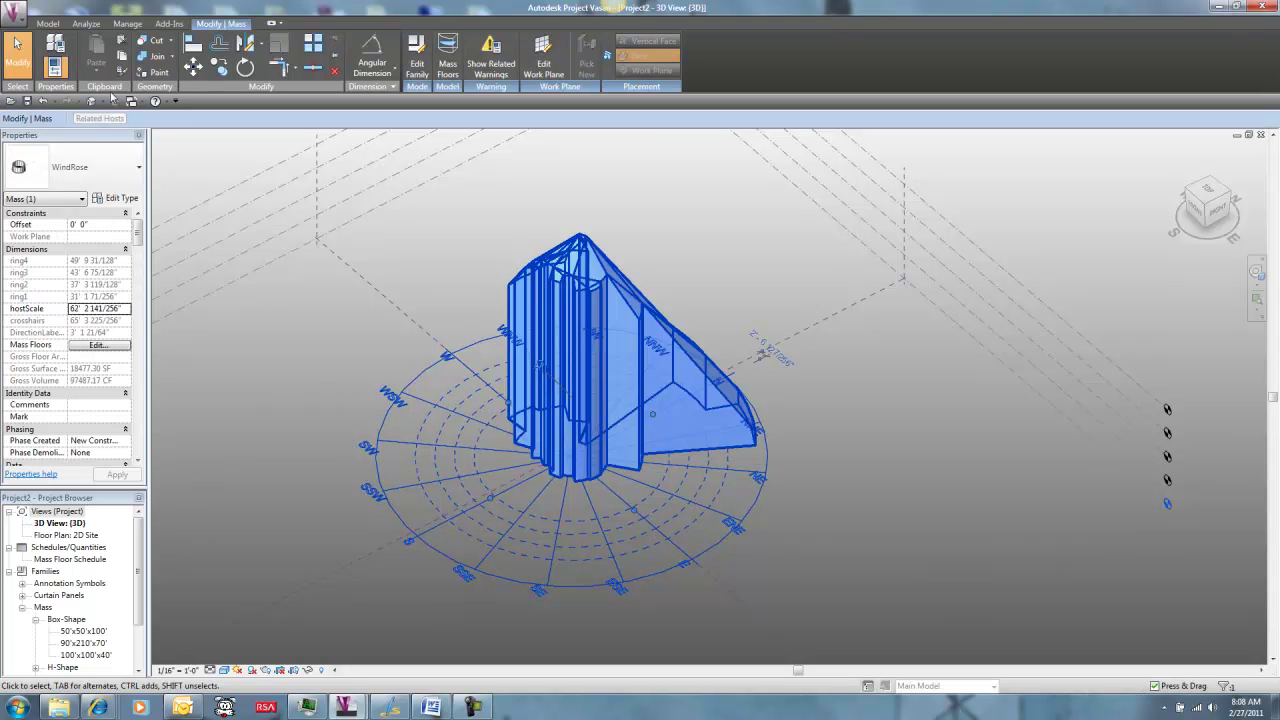
click(86, 23)
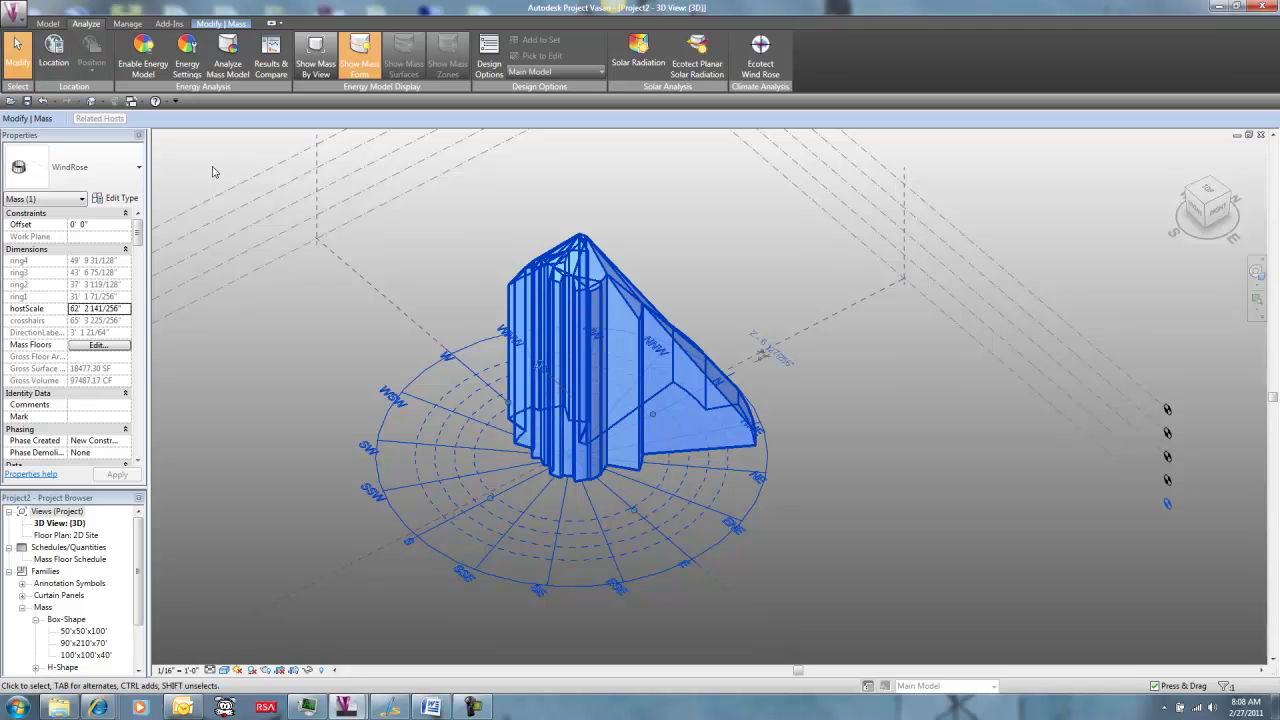
click(143, 55)
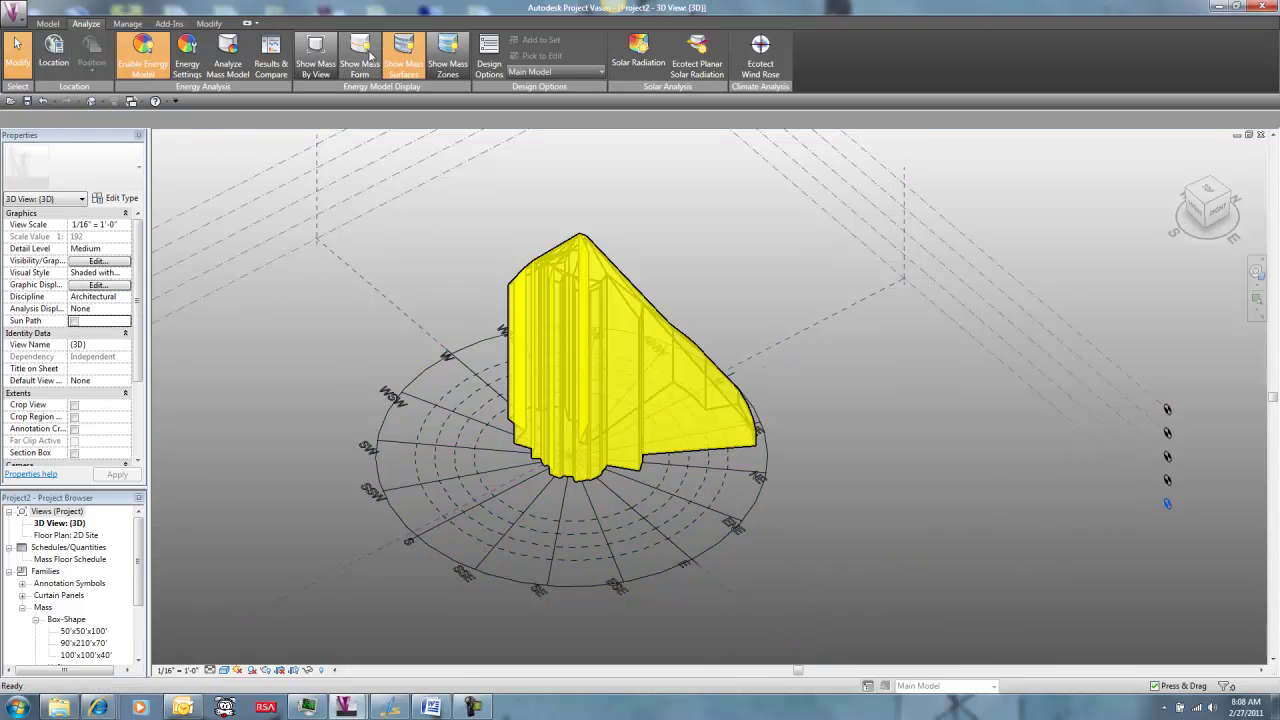
- Assign mass floors at Level 1 through Level 5 to the WindRose mass
click(409, 204)
click(447, 58)
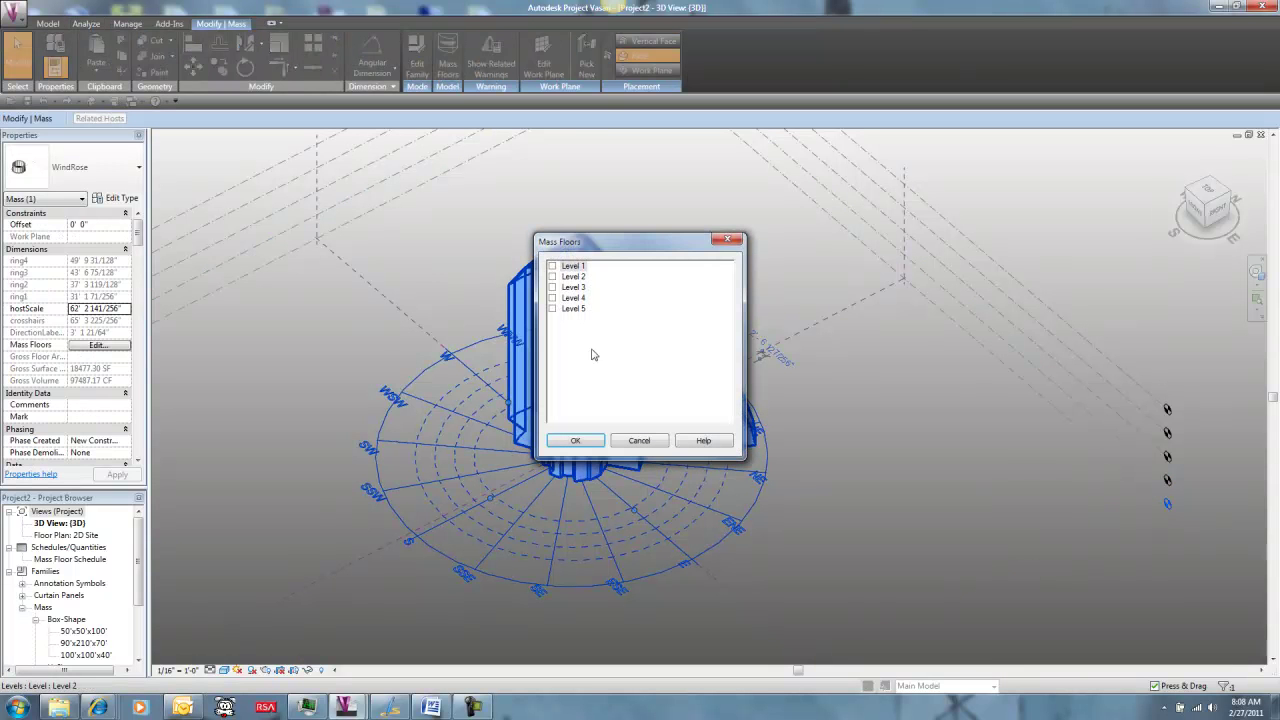
shift+click(575, 309)
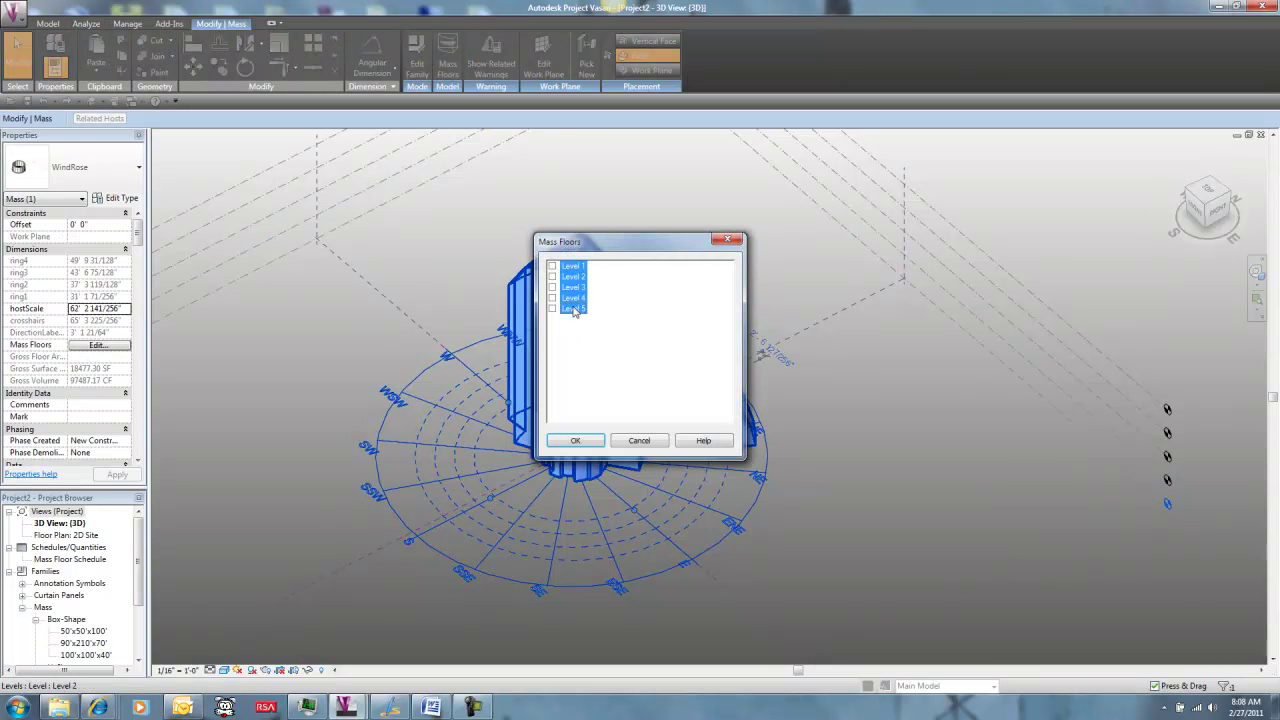
- Confirm the five mass floors and orbit around the glazed energy model from several sides
click(574, 442)
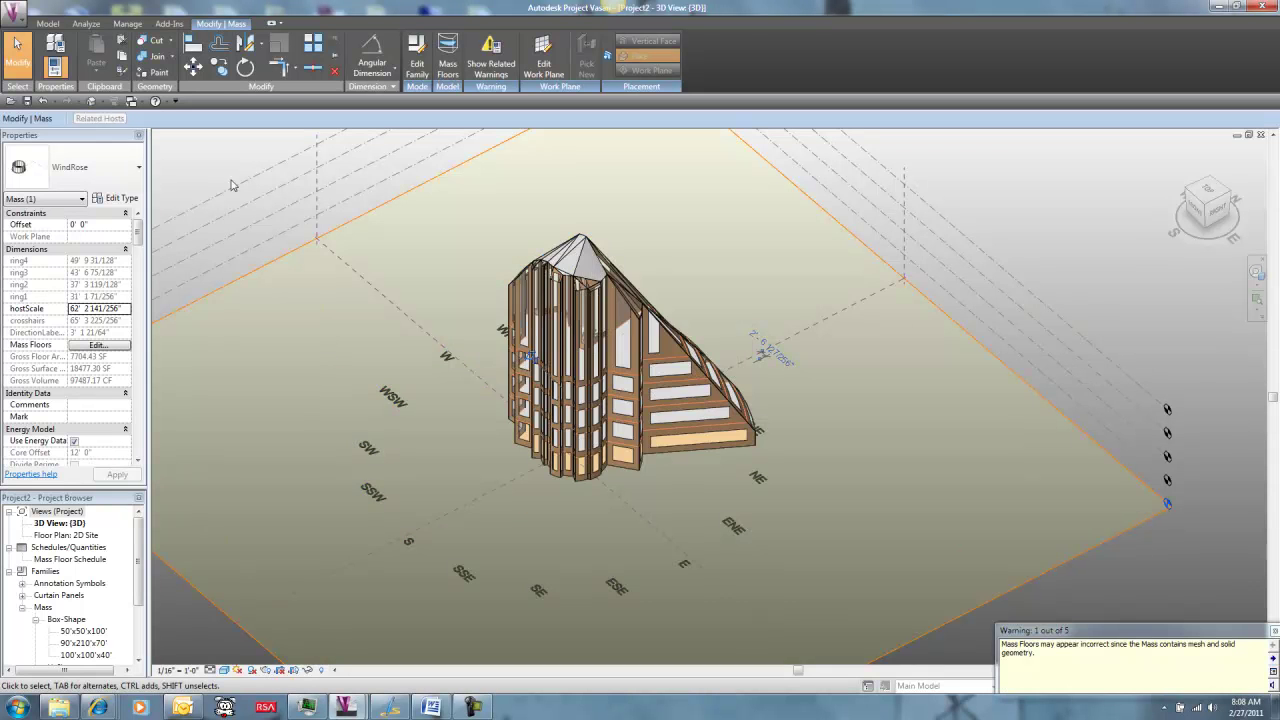
click(302, 332)
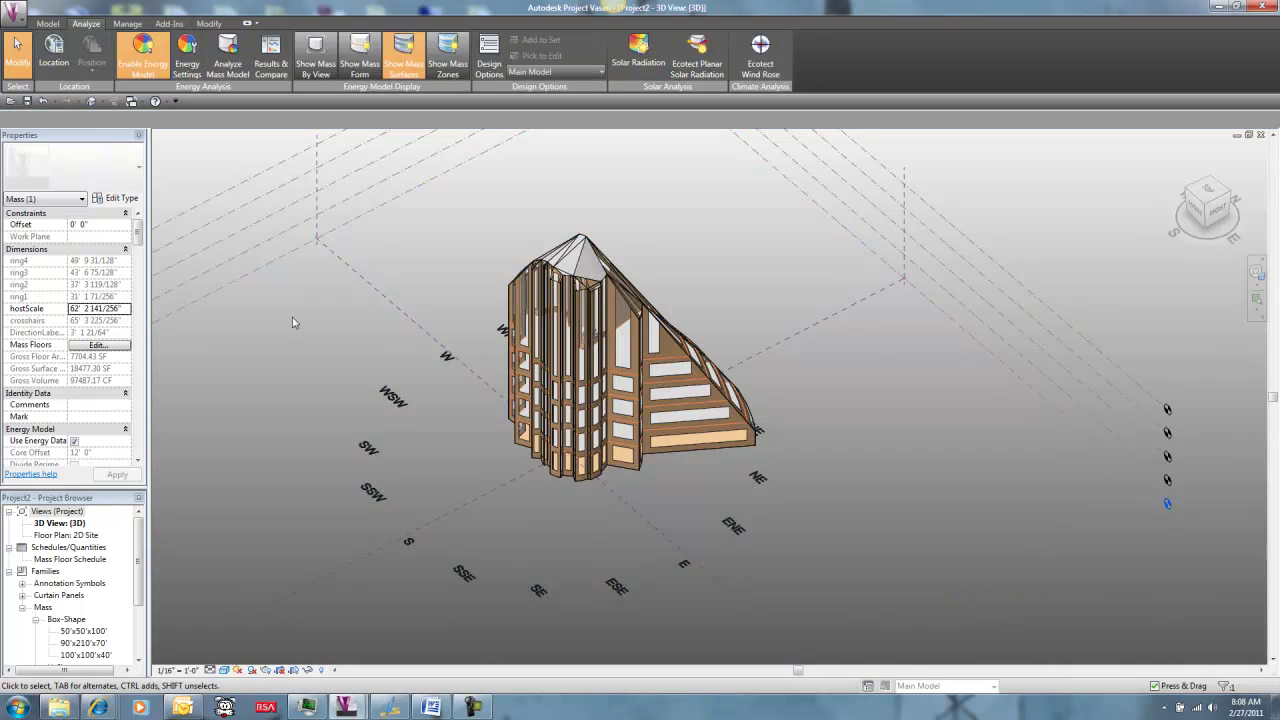
shift+middle_drag(302, 337, 300, 253)
scroll(676, 492, up, 4)
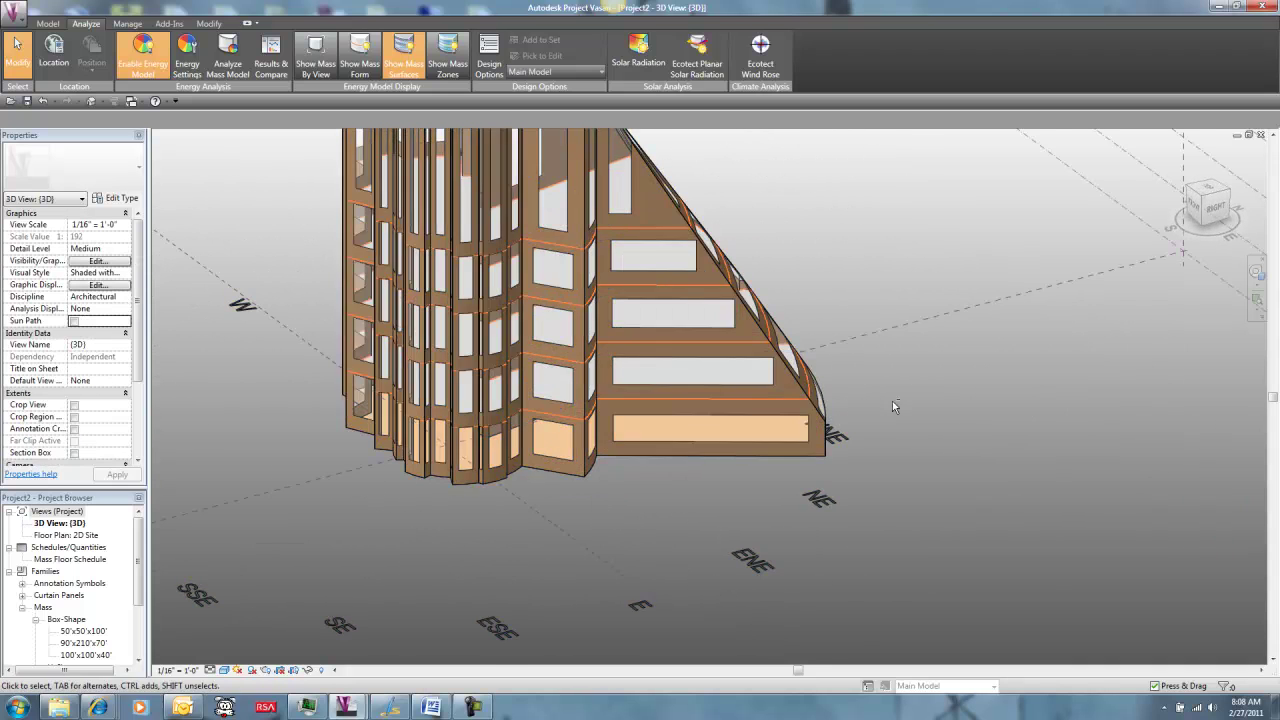
shift+middle_drag(902, 416, 951, 457)
shift+middle_drag(827, 450, 880, 491)
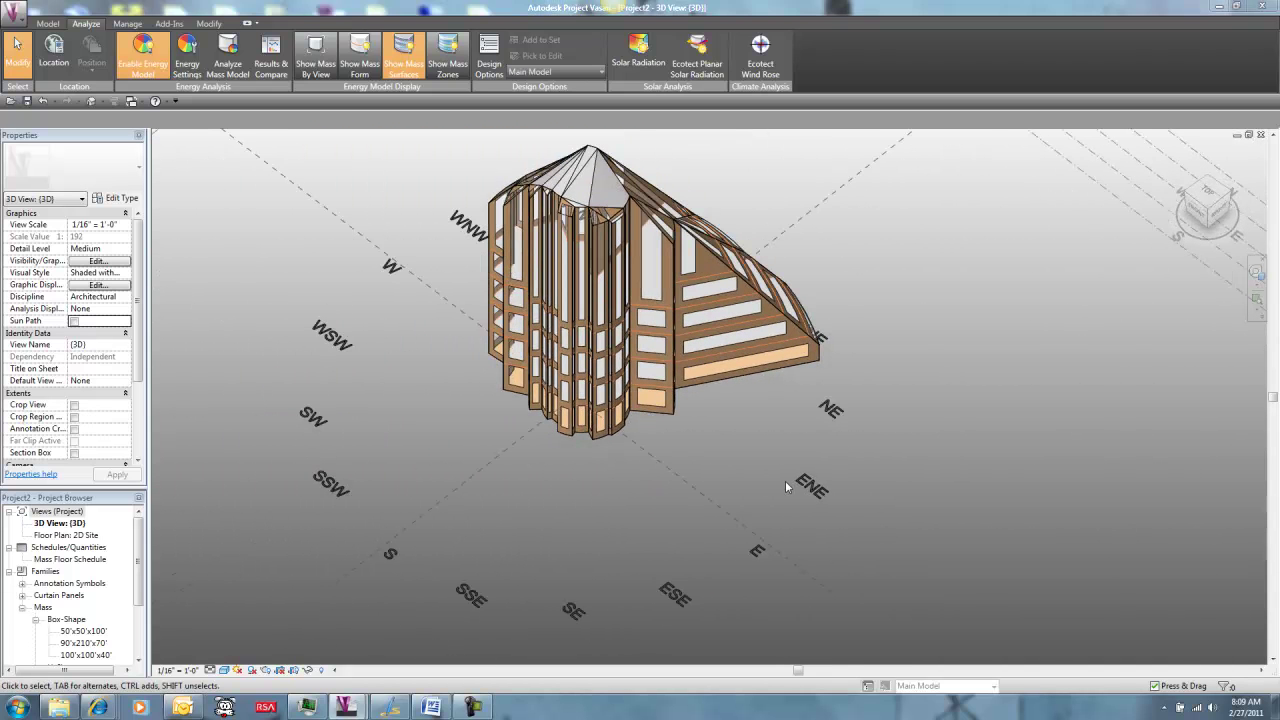
shift+middle_drag(598, 523, 545, 516)
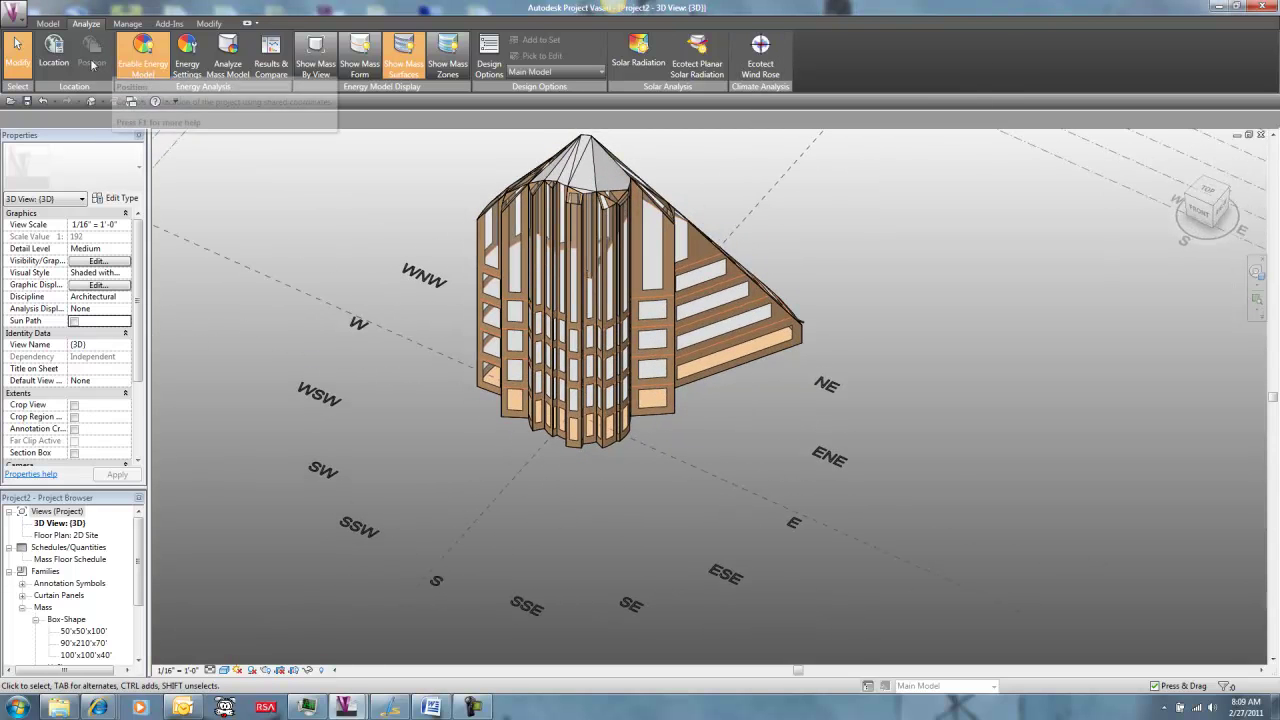
- Relocate the project to St Thomas, U.S. Virgin Islands, and generate the Ecotect wind rose
click(55, 50)
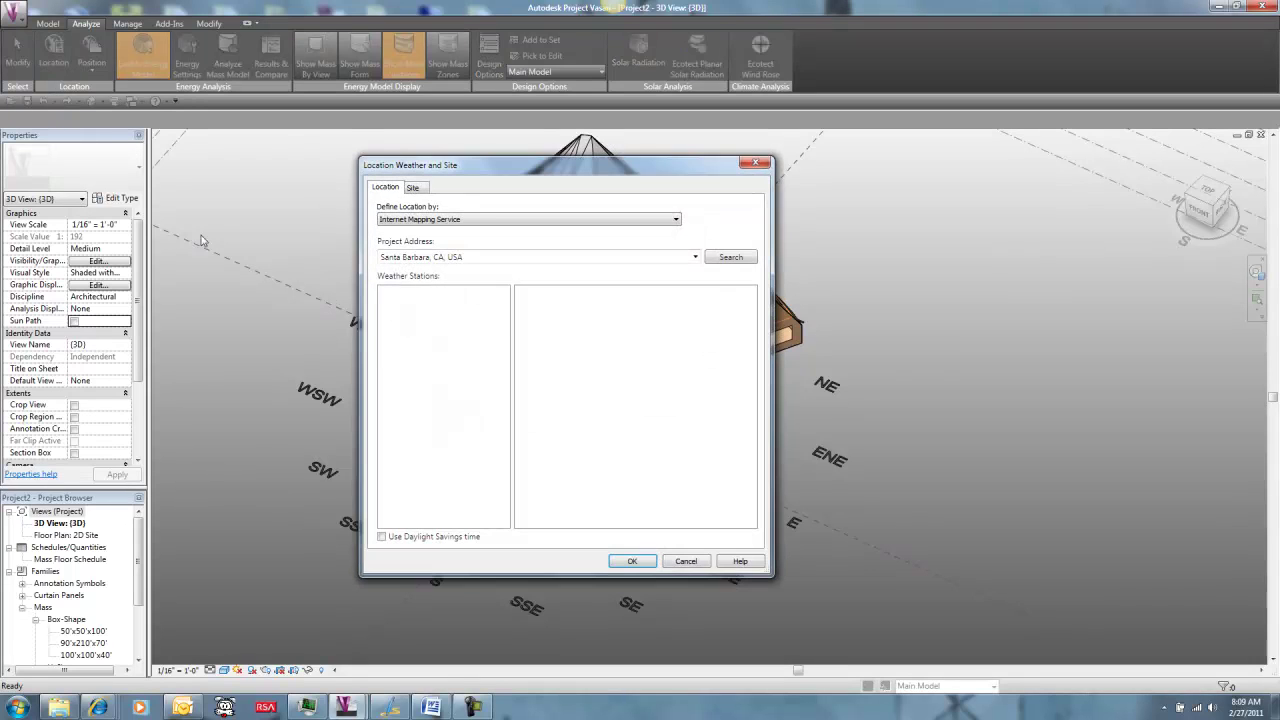
click(507, 259)
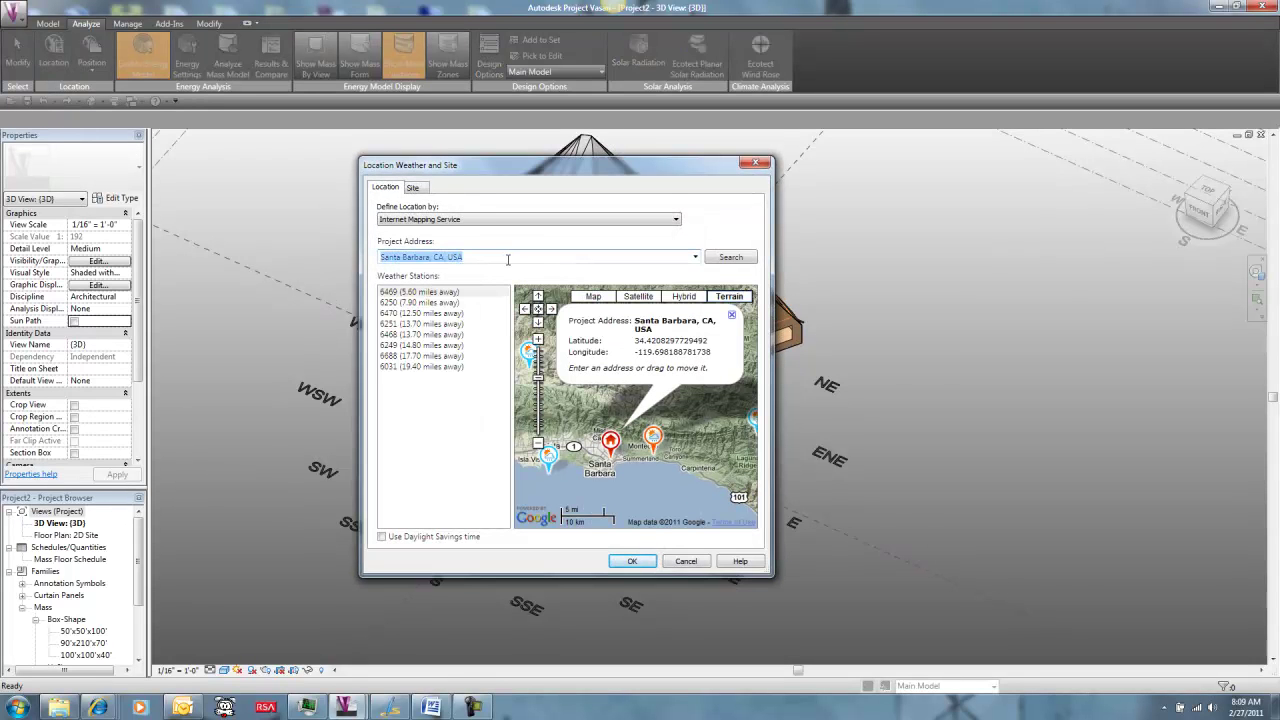
text(St Thomas, U.S. Virgin Islands)
click(495, 260)
click(722, 258)
click(622, 562)
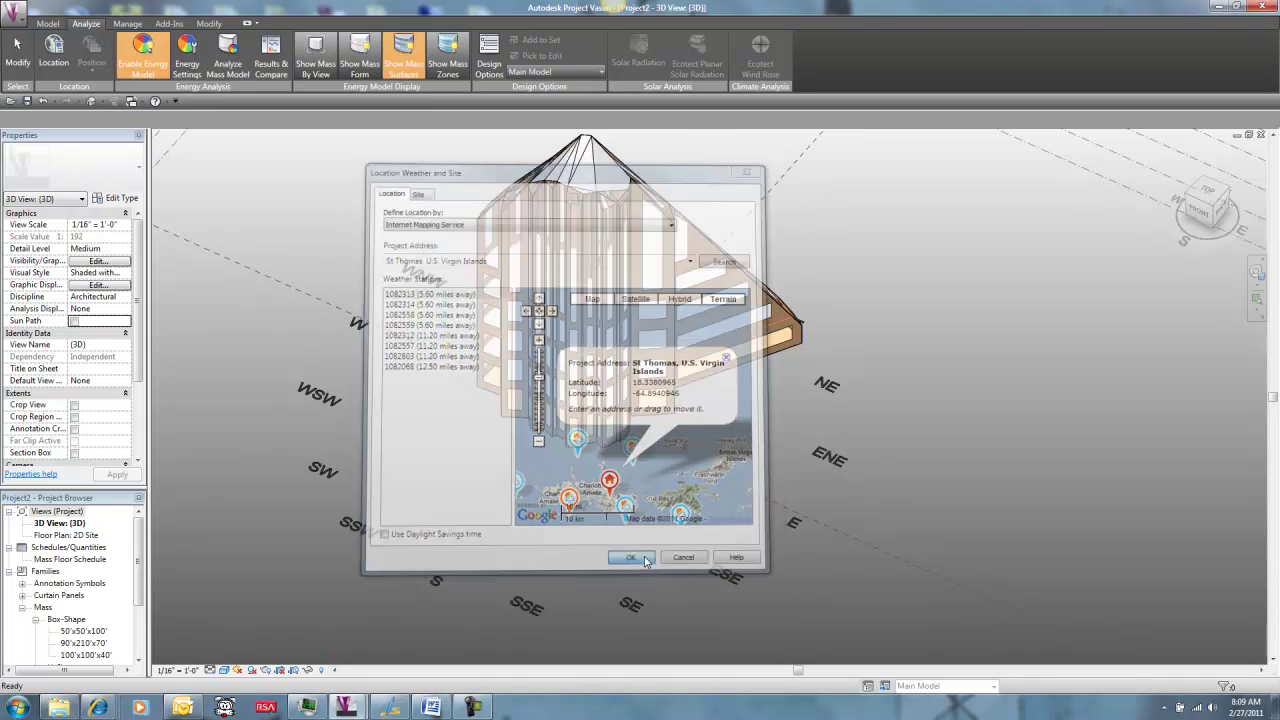
click(757, 66)
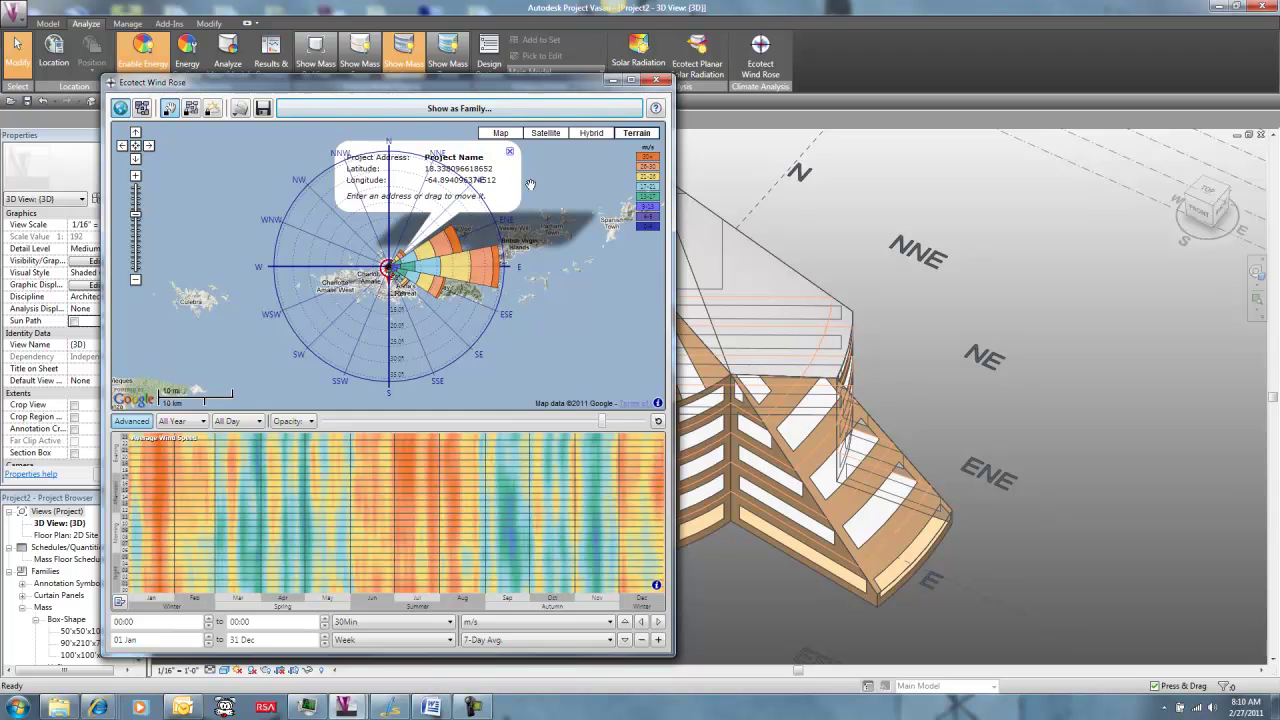
- Apply the St Thomas wind rose to the WindRose mass and orbit the reshaped form
click(656, 79)
scroll(492, 434, down, 5)
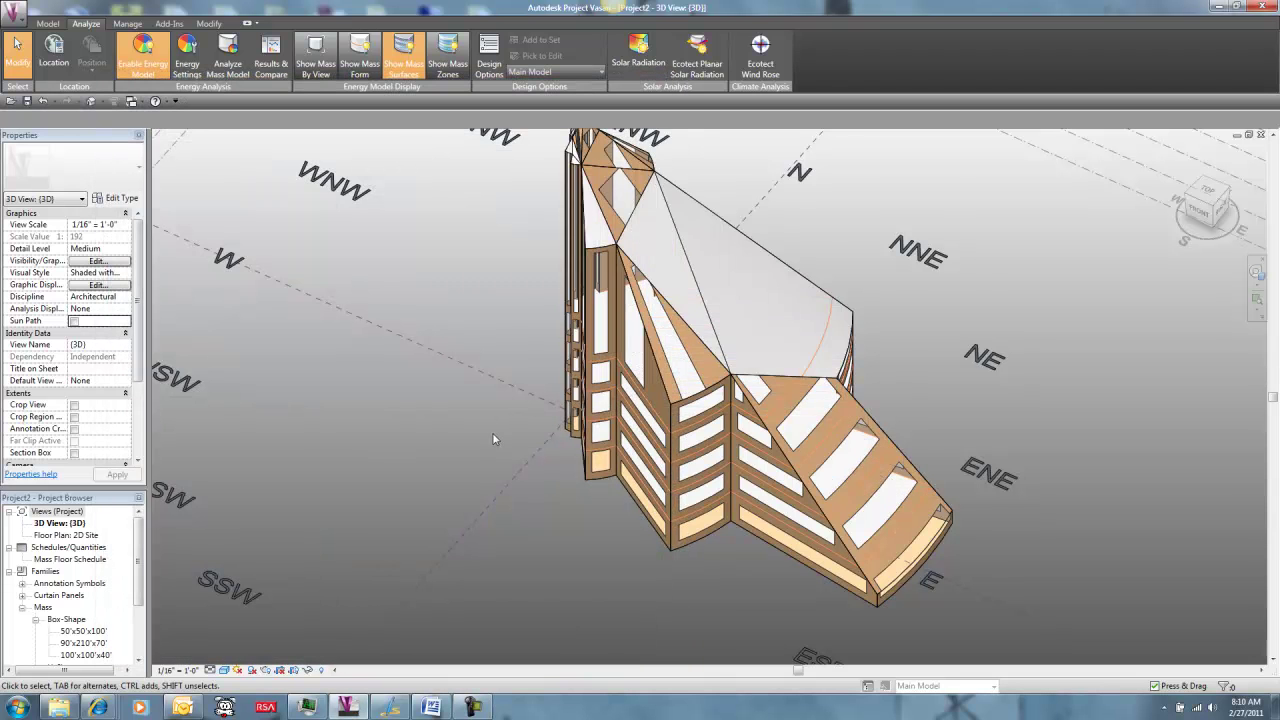
shift+middle_drag(493, 441, 545, 312)
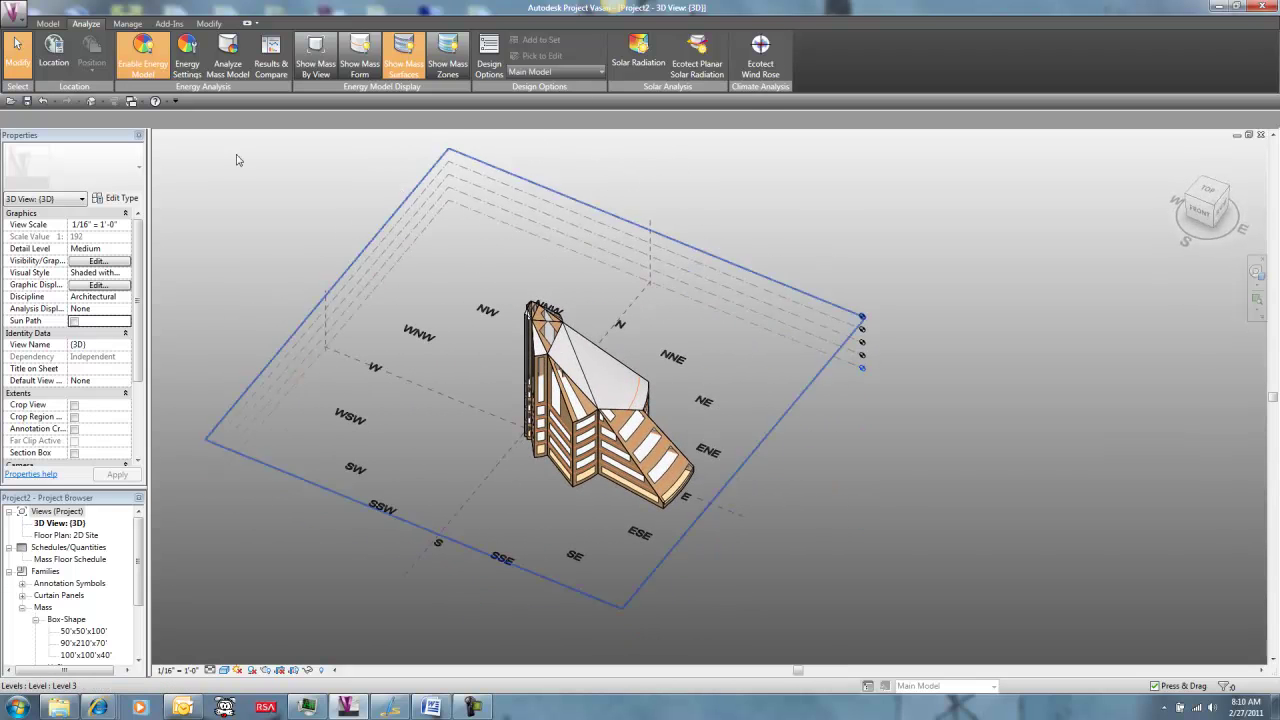
- Set the project location to Boston, MA, USA and regenerate the wind rose mass at bottom height
click(54, 55)
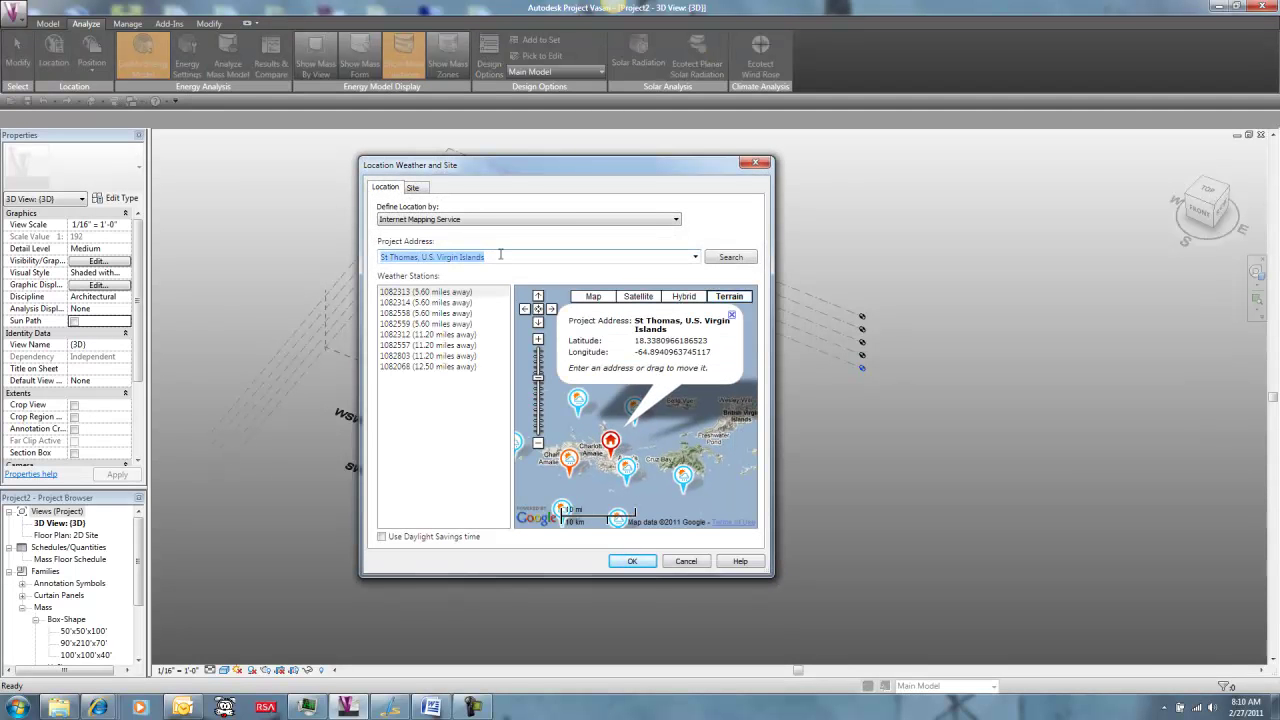
text(Boston, MA)
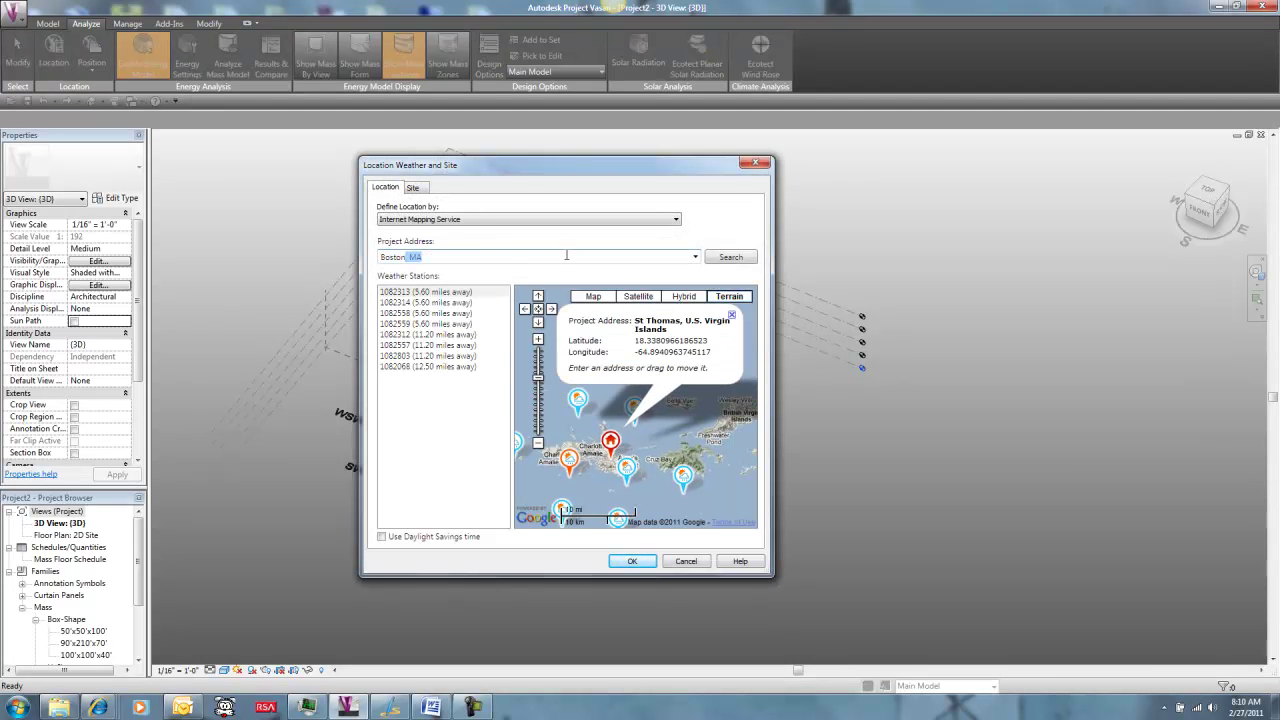
click(731, 258)
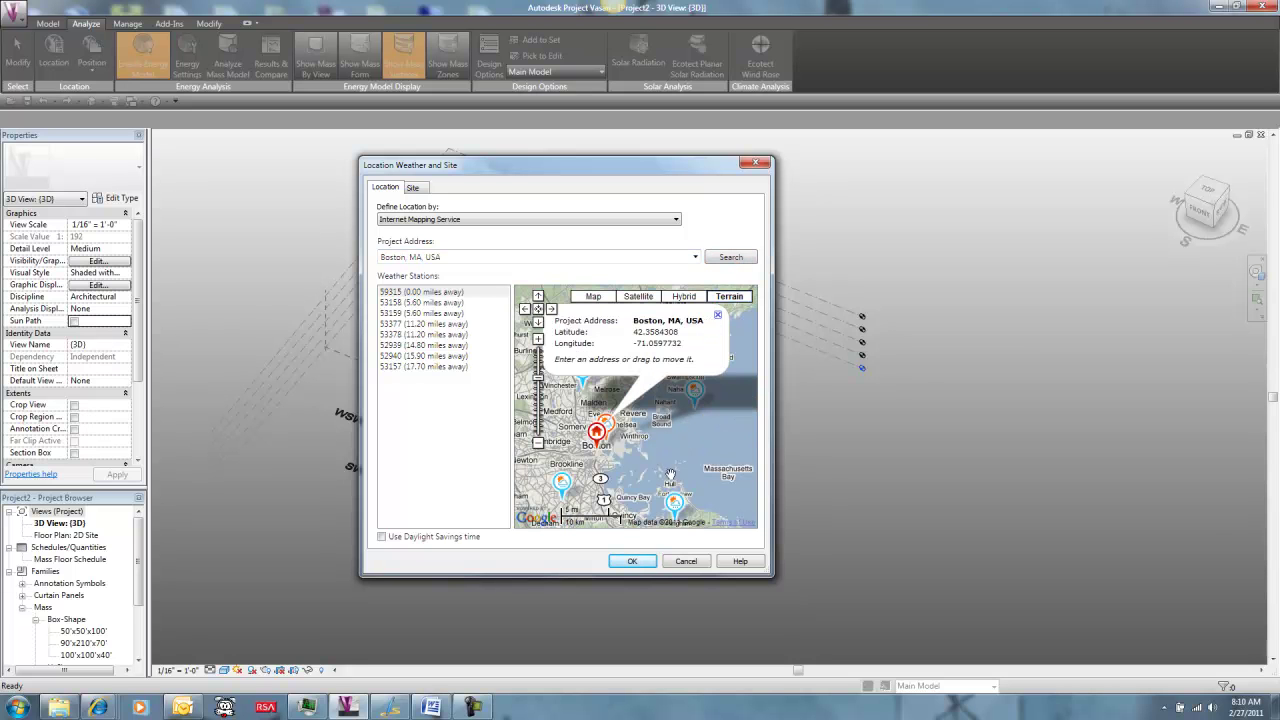
click(628, 561)
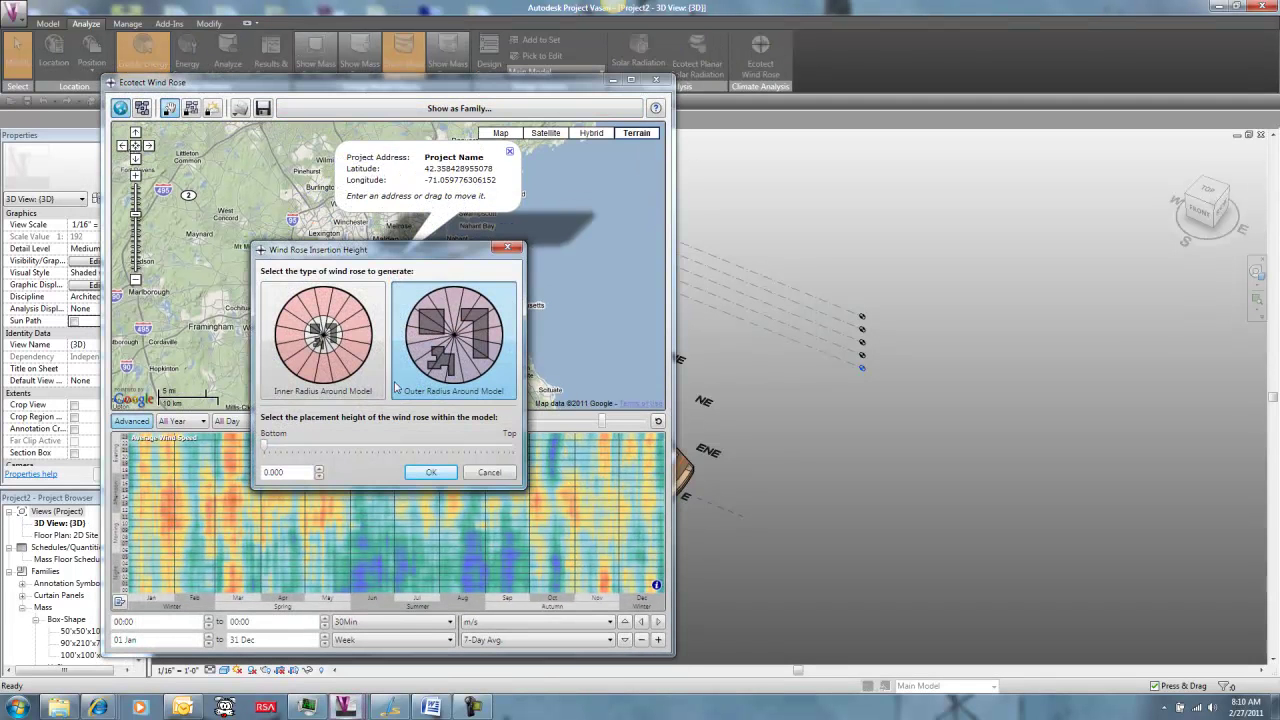
click(431, 472)
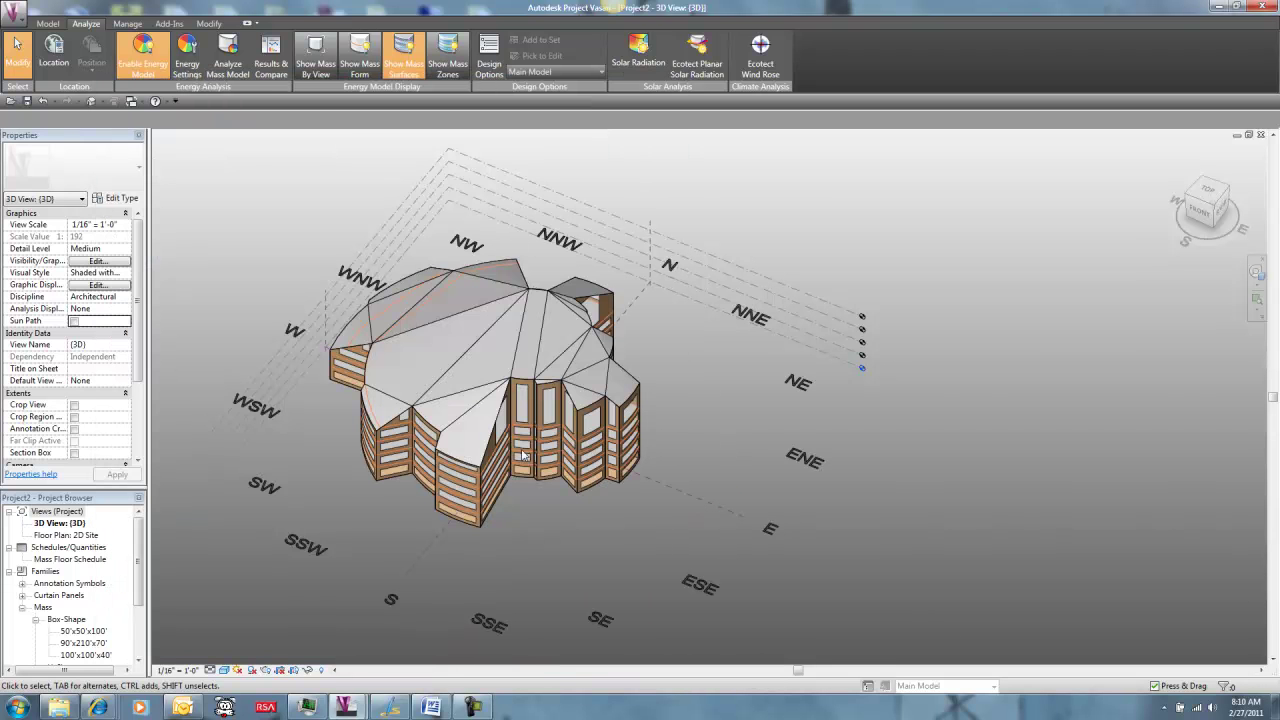
- Change the WindRose mass's hostScale to 50 ft, then deselect it and zoom in on the tower
click(522, 455)
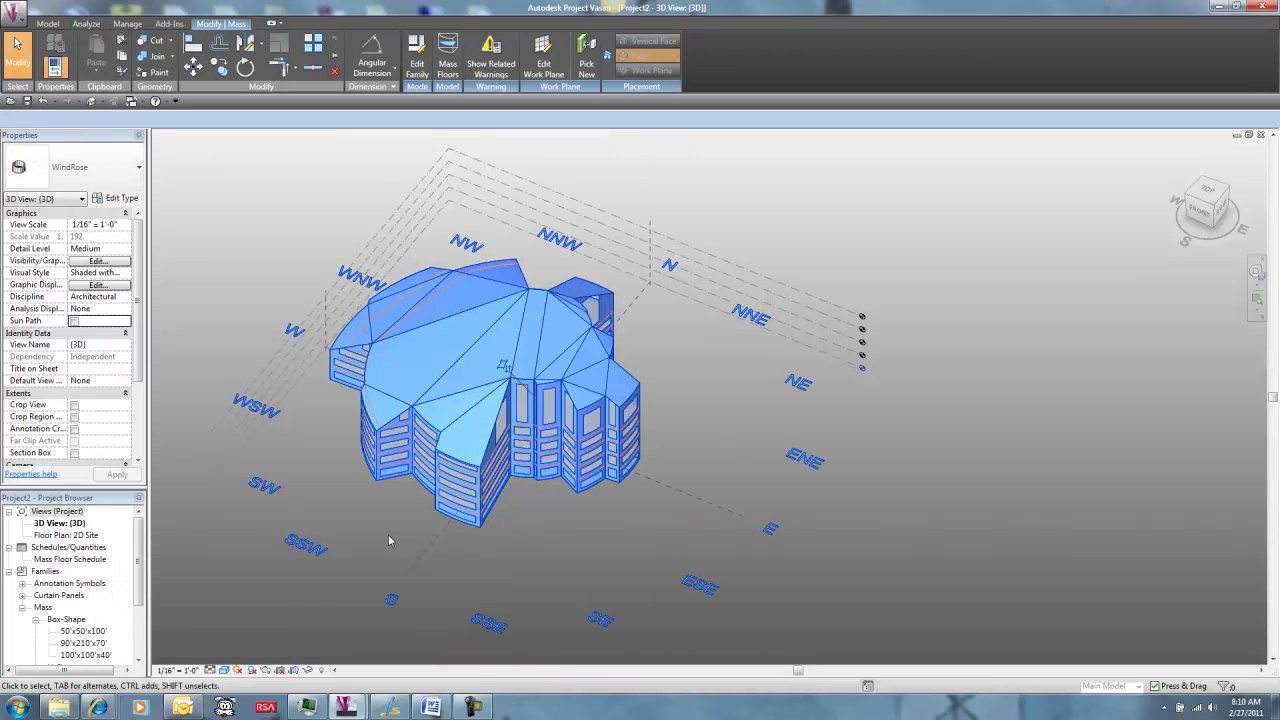
shift+middle_drag(388, 534, 330, 420)
click(90, 309)
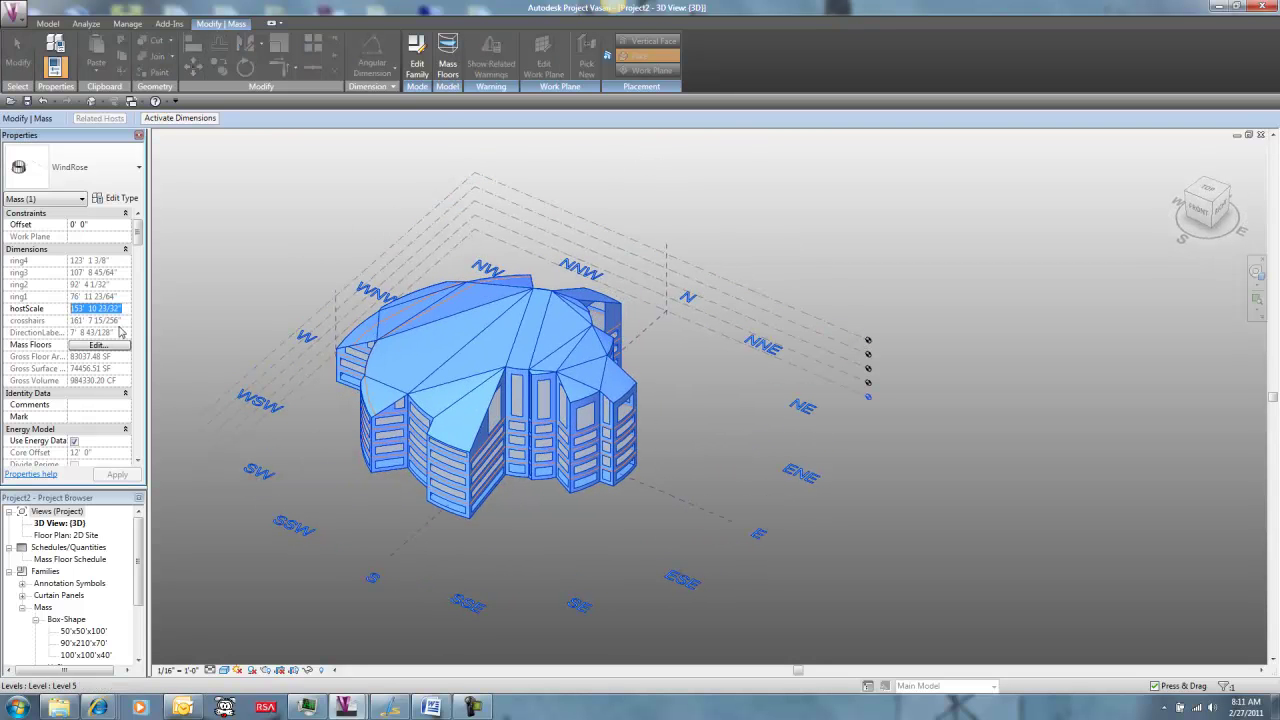
text(50' 0)
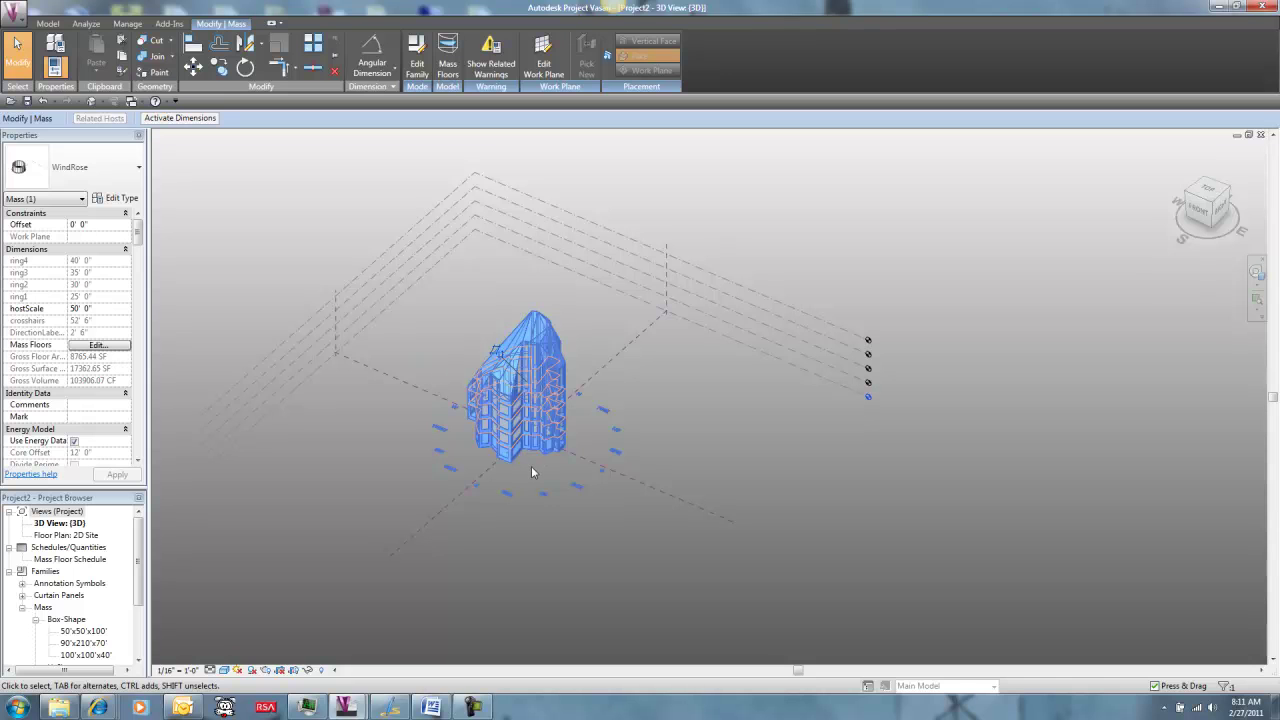
click(531, 466)
scroll(525, 462, up, 5)
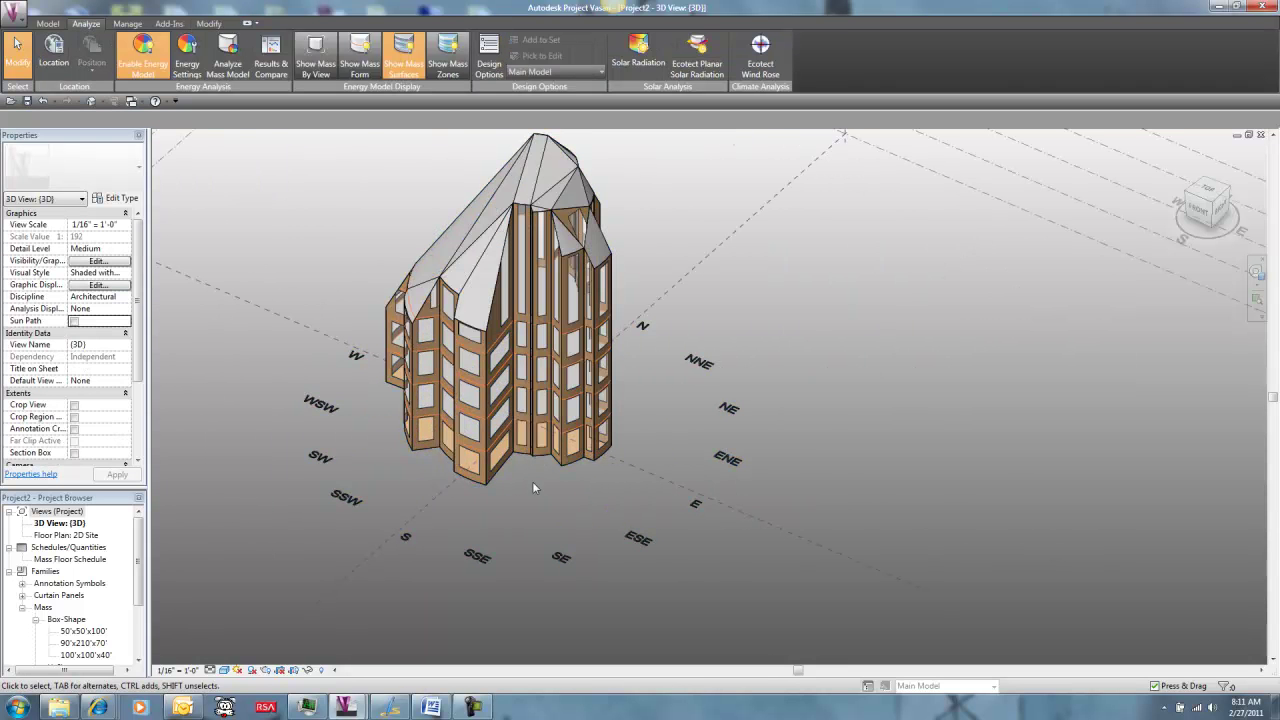
- Switch through the WindRose and sliceShared family editors to inspect the slice form's height
key(ctrl+Tab)
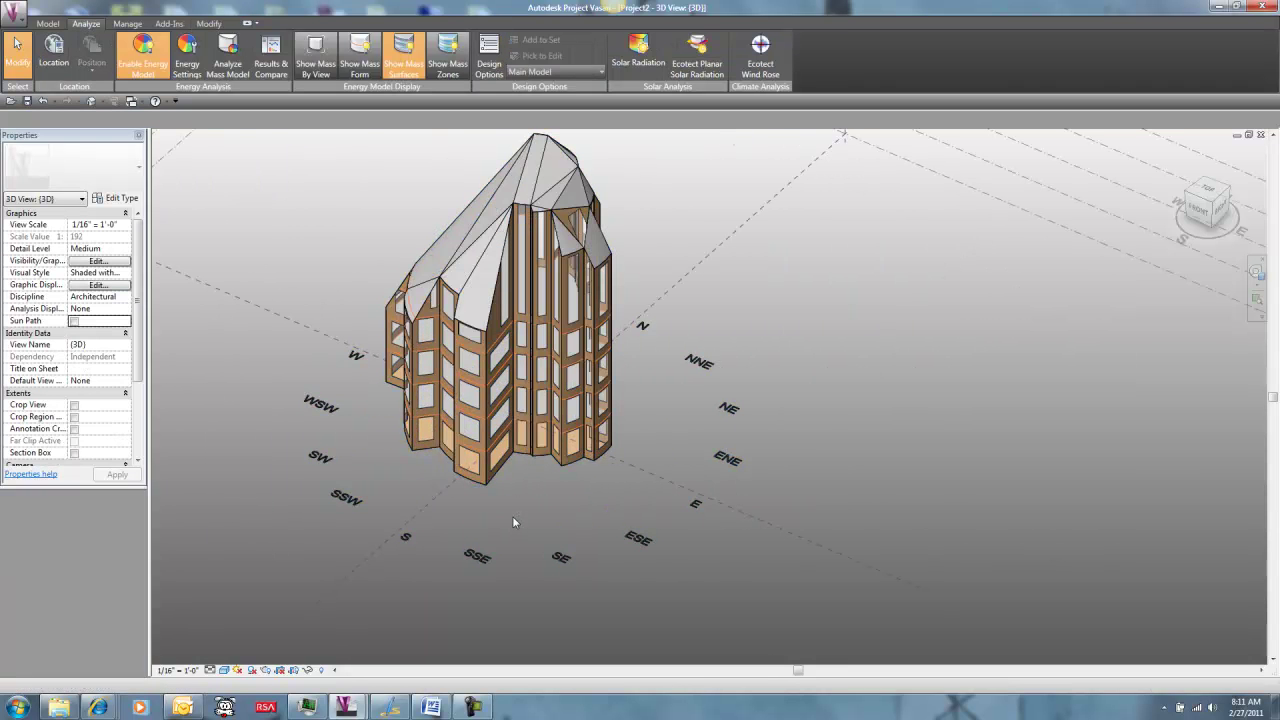
click(512, 423)
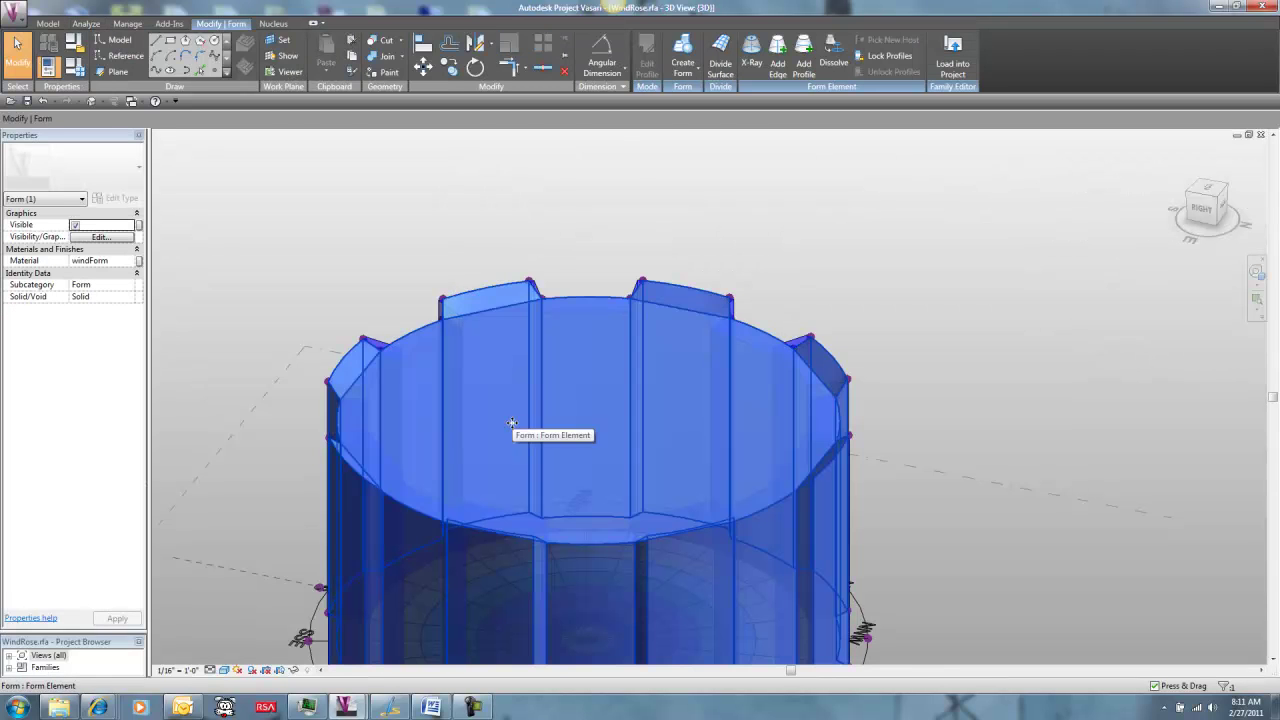
key(ctrl+Tab)
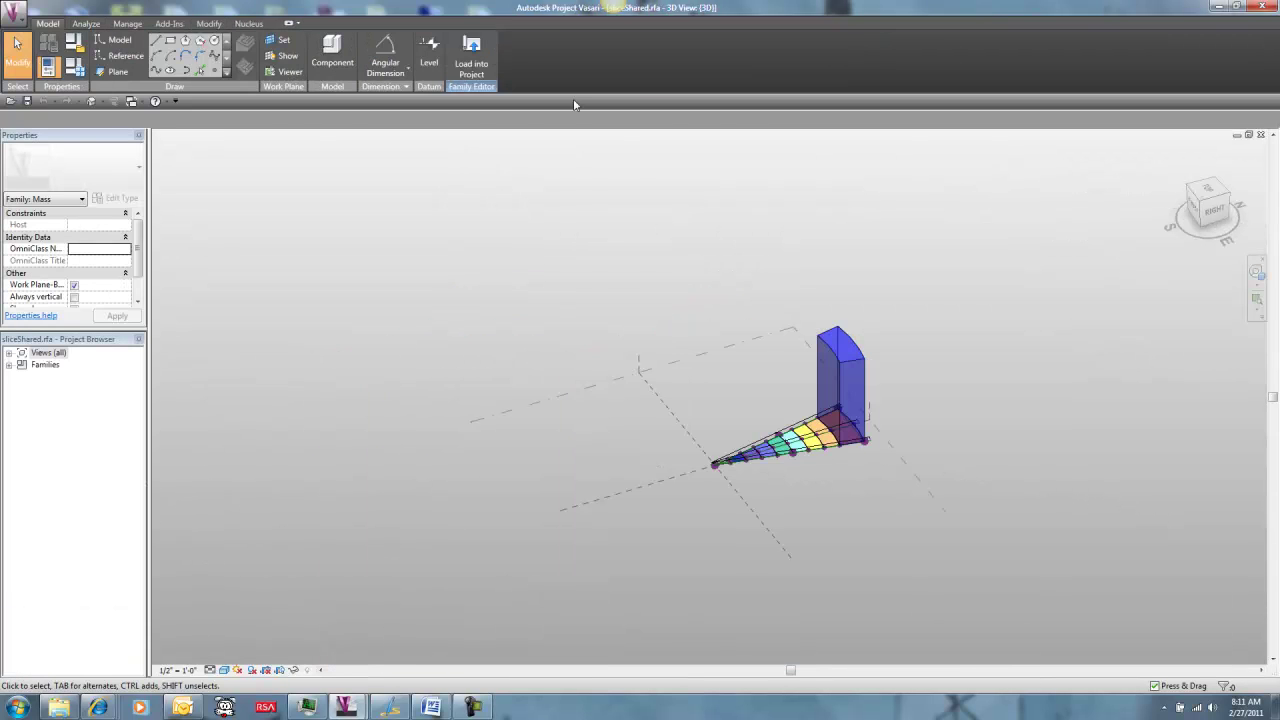
click(838, 376)
scroll(914, 389, up, 3)
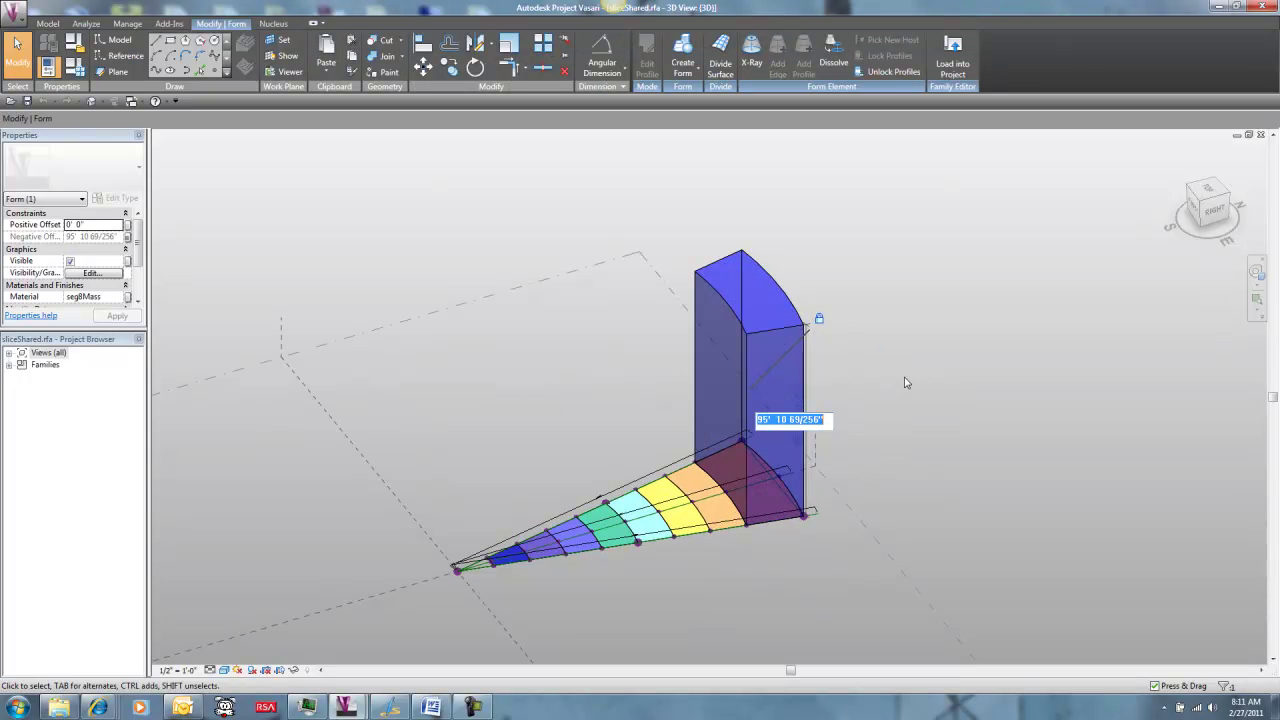
key(Escape)
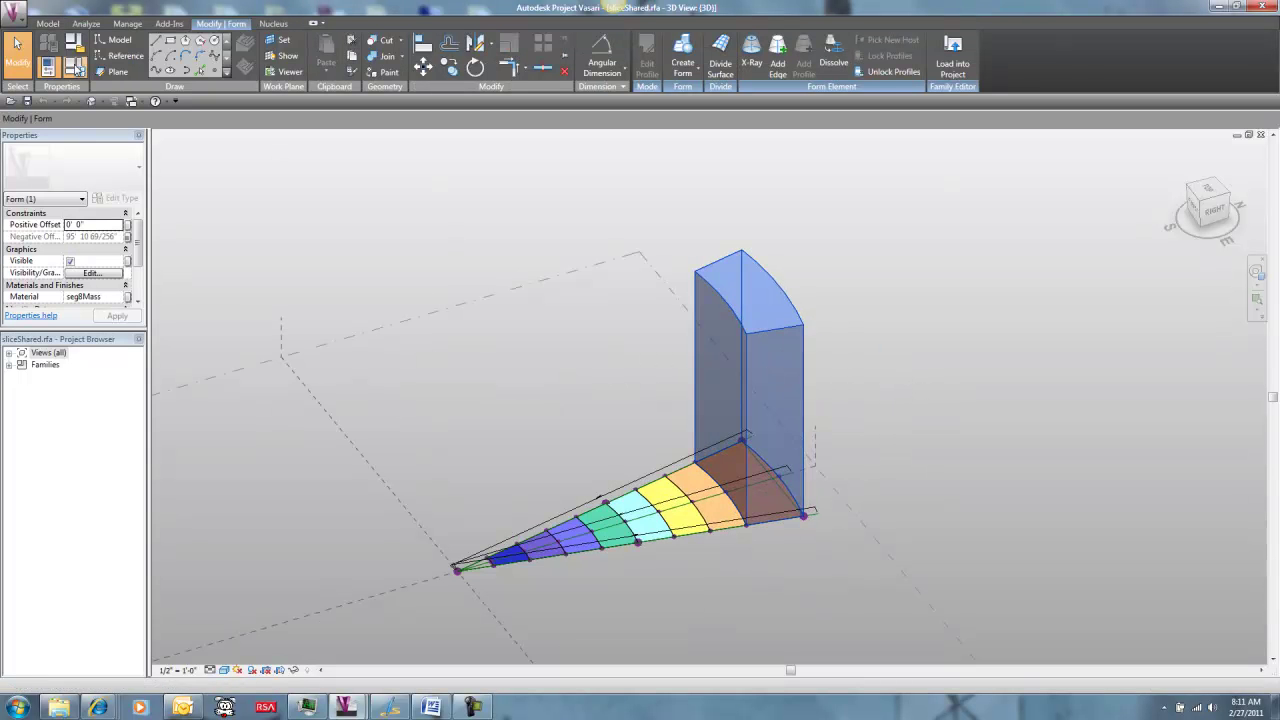
- Set the sliceShared family's buildingHeight parameter to 50 in Family Types
click(76, 67)
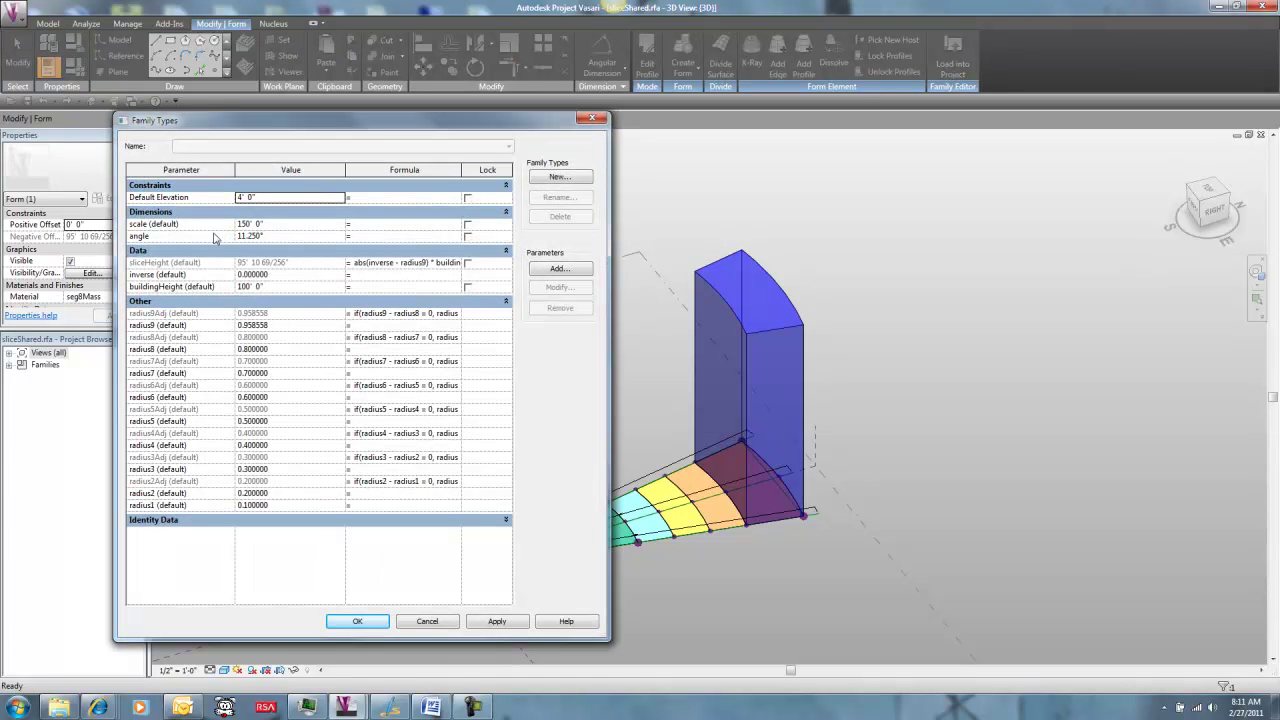
click(255, 287)
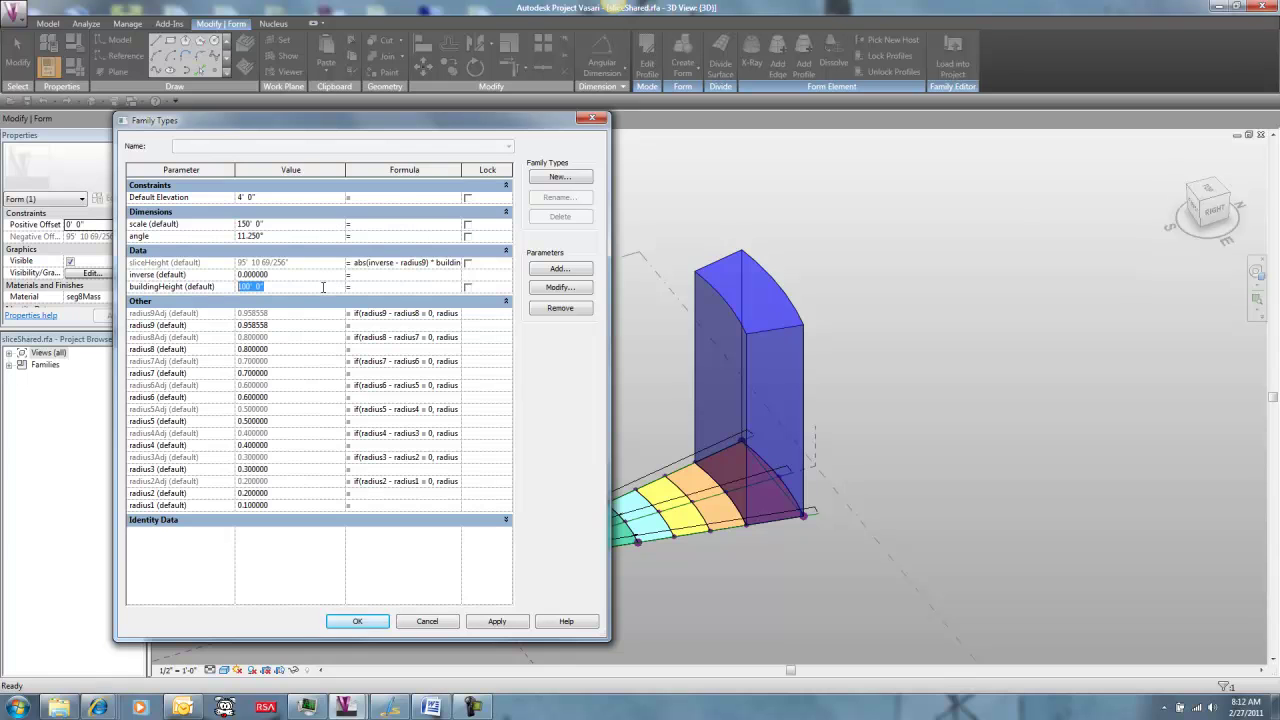
text(50)
click(357, 621)
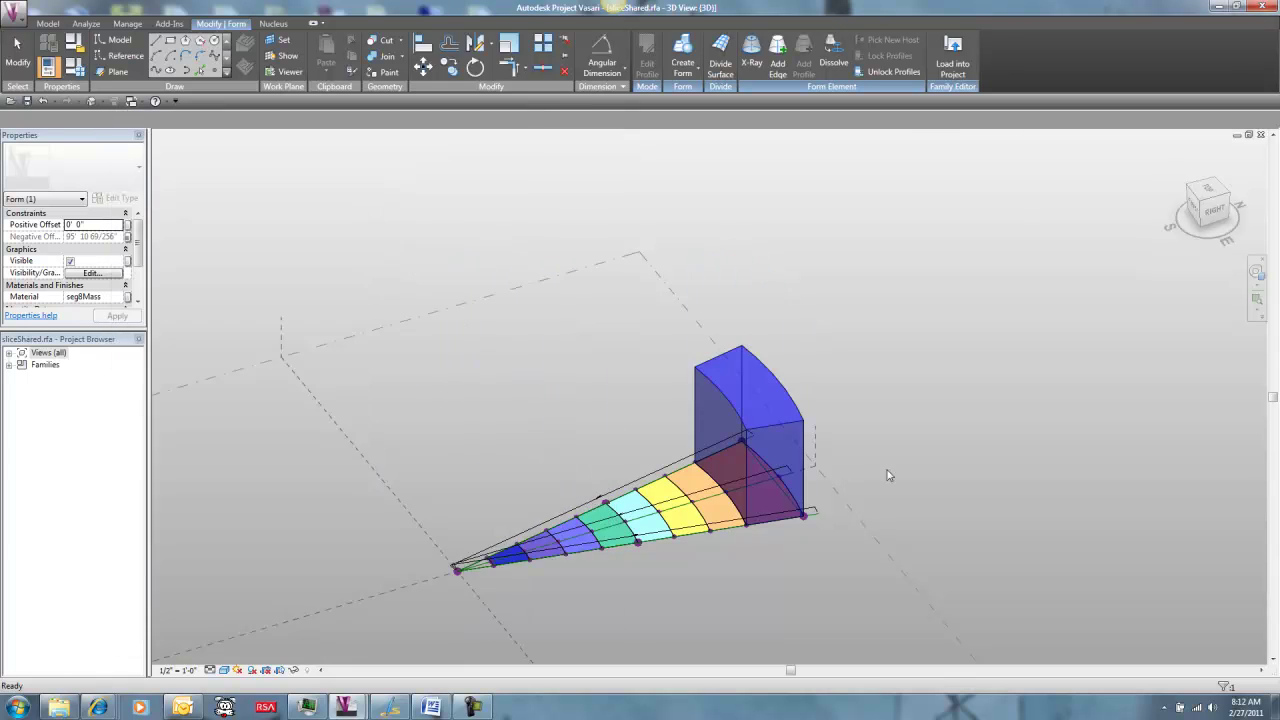
- Load the slice family into WindRose.rfa, overwriting the existing version and its parameter values
click(657, 50)
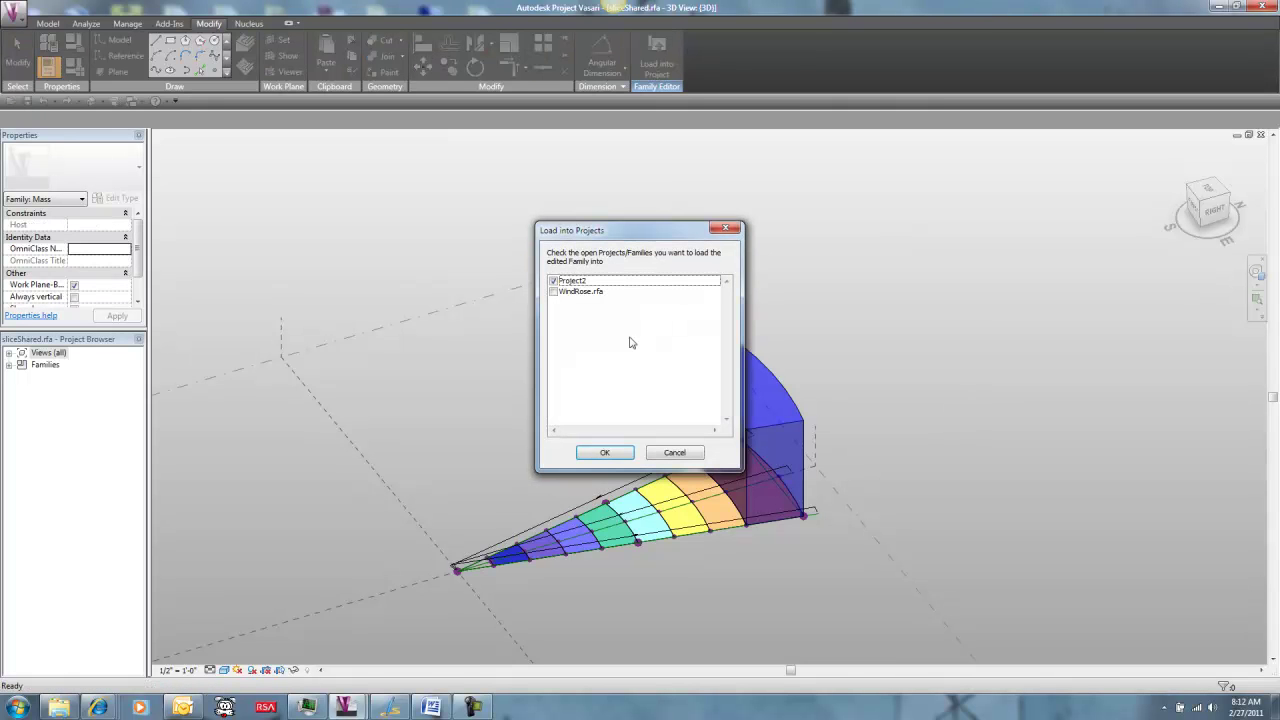
click(553, 292)
click(604, 452)
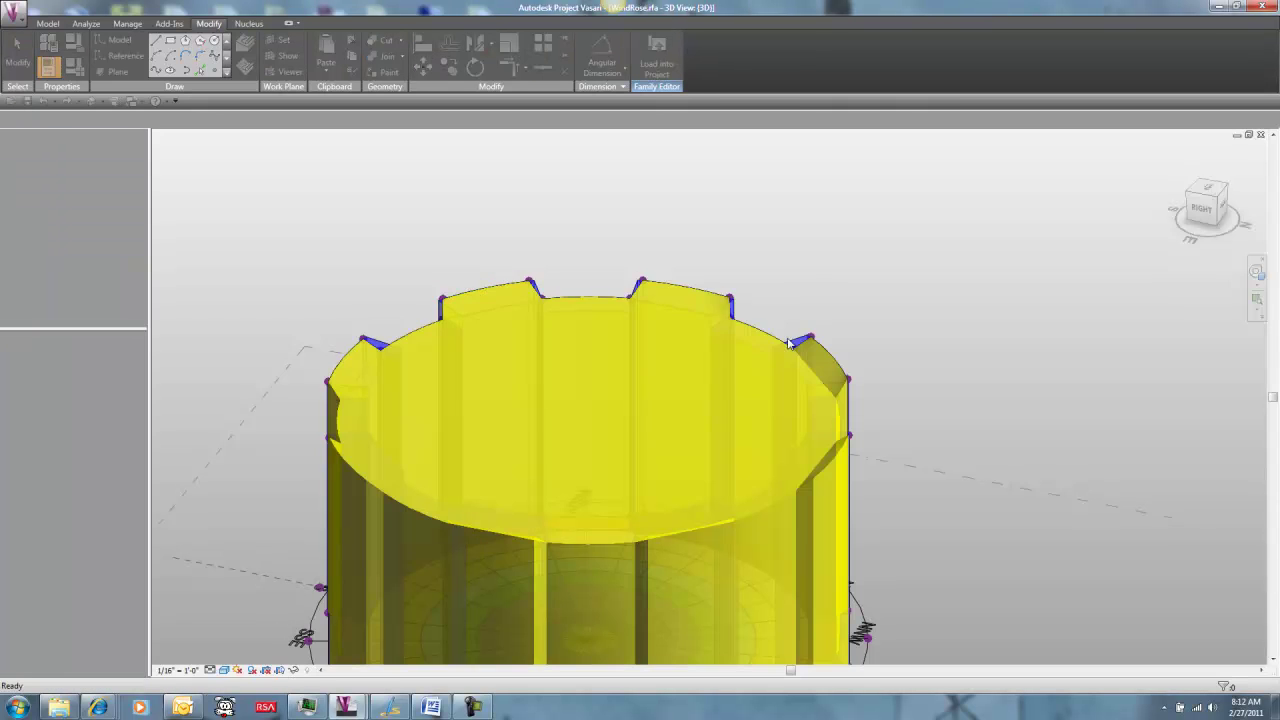
click(580, 355)
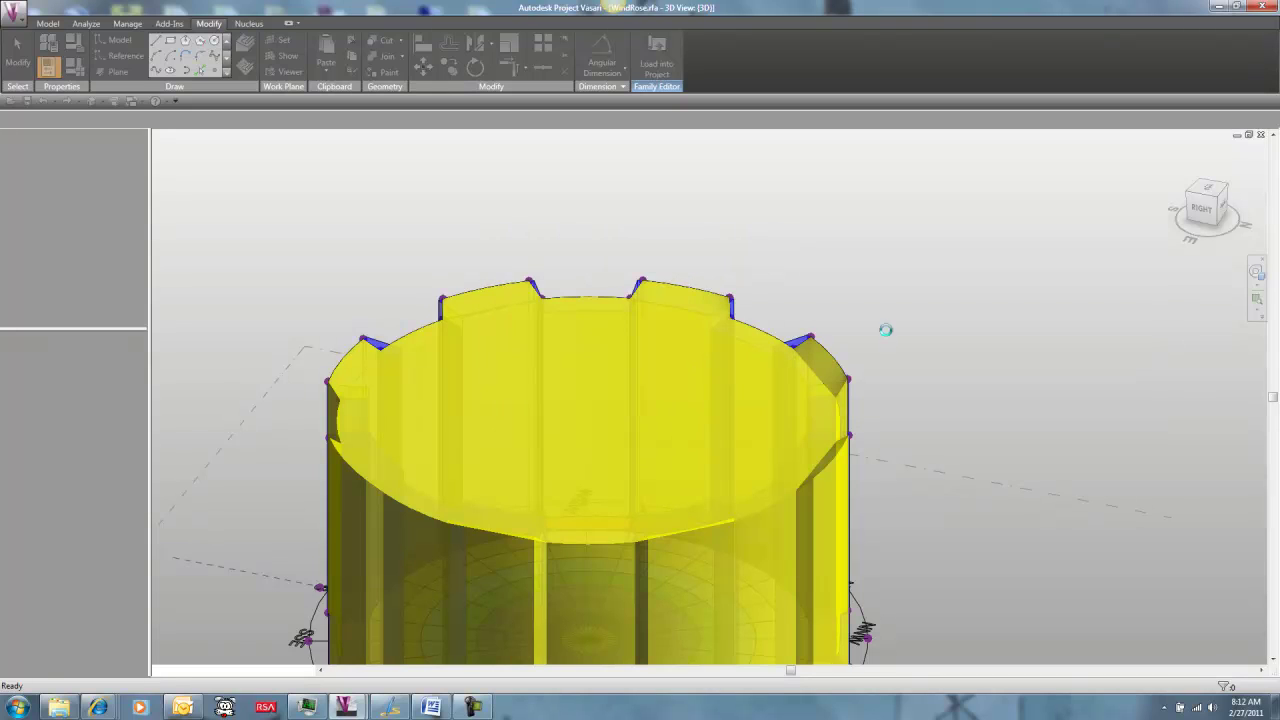
- Load the WindRose family into Project2, overwriting the existing version and its values
click(657, 50)
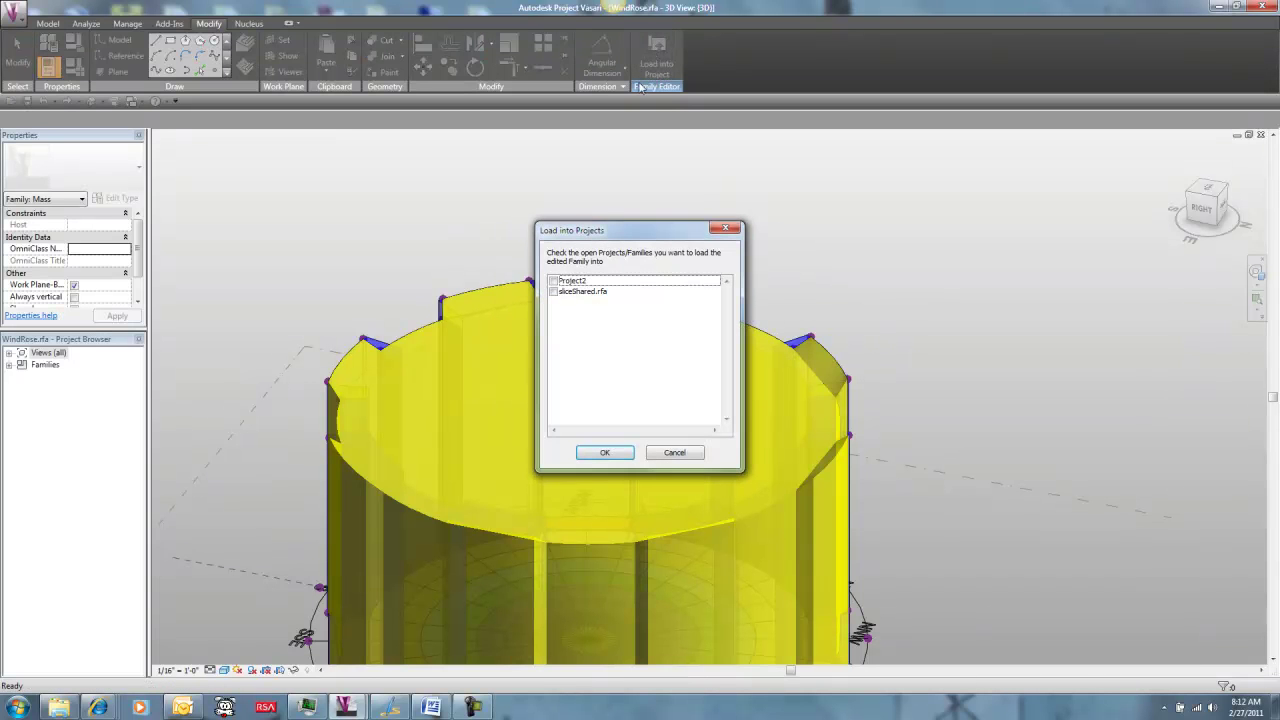
click(566, 281)
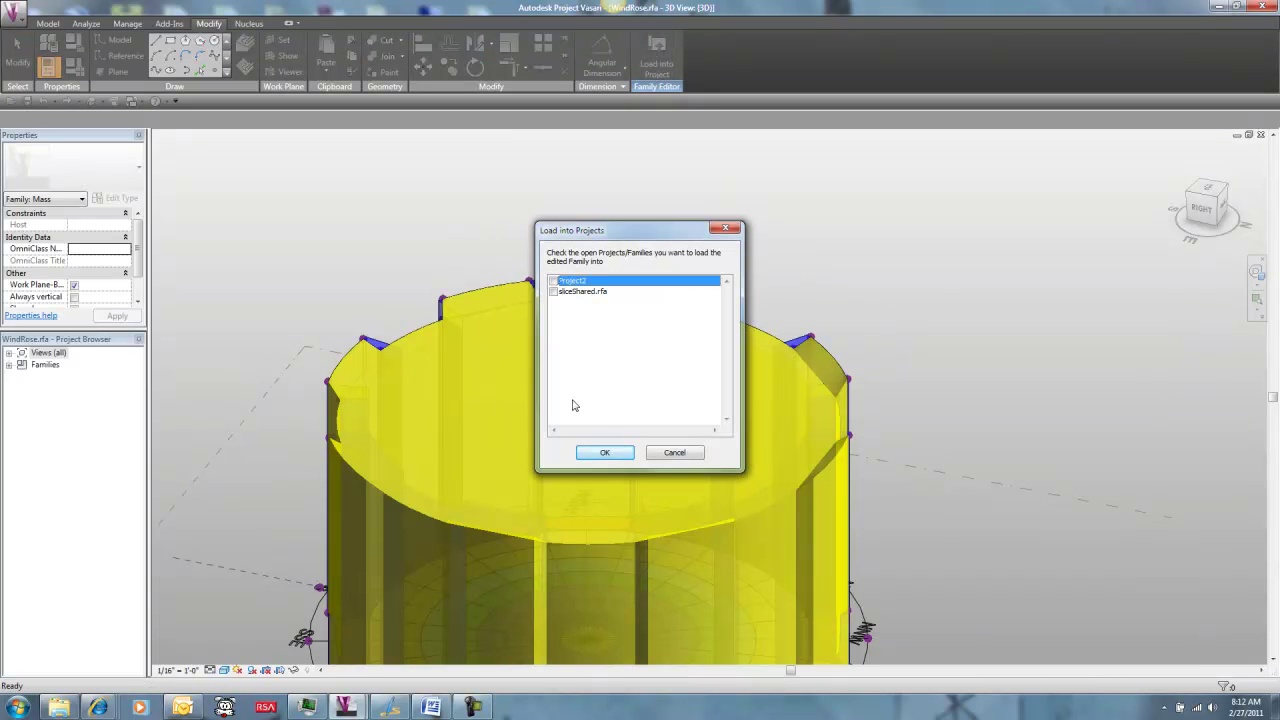
click(628, 458)
click(571, 360)
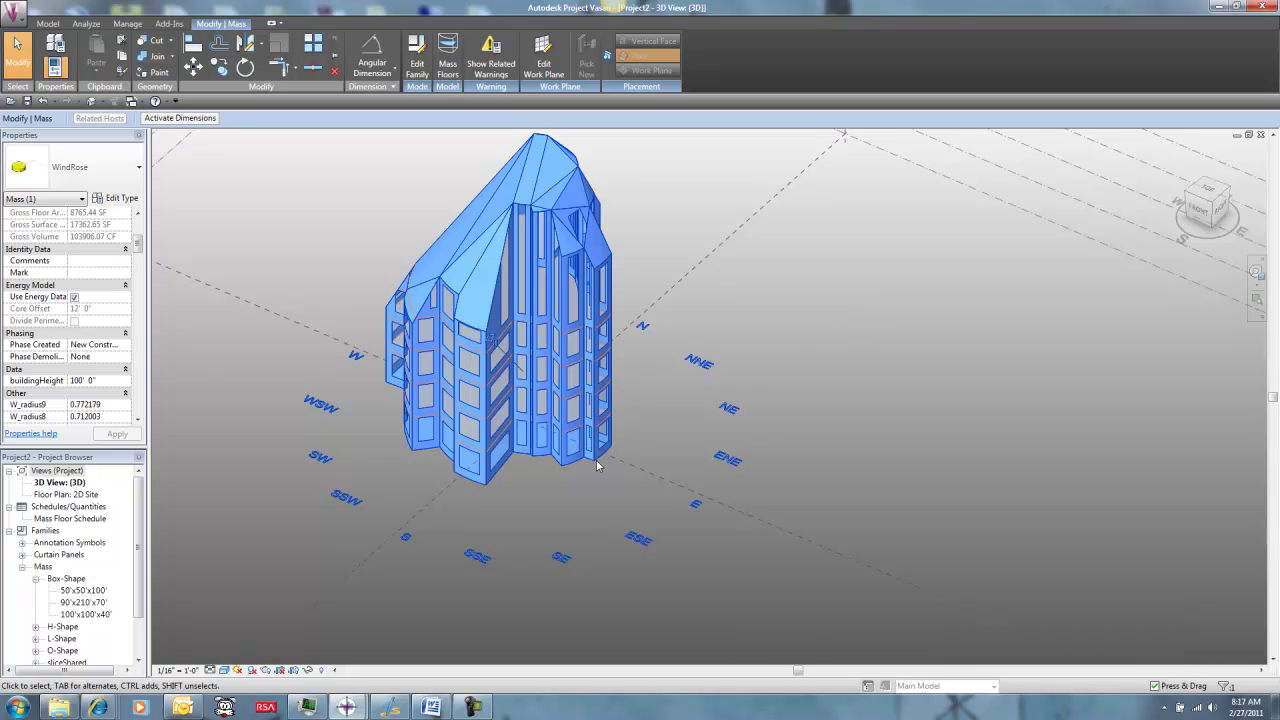
- Change the selected WindRose mass's buildingHeight from 100 to 50 in Properties
click(831, 388)
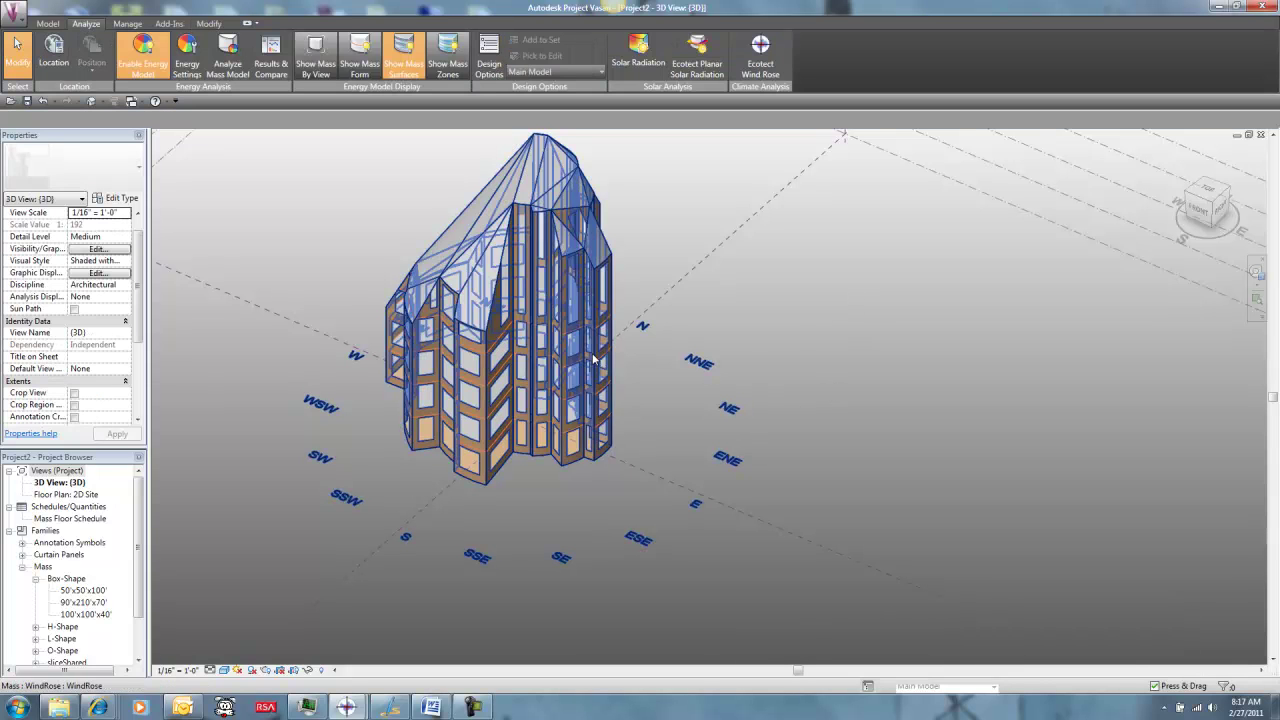
click(900, 343)
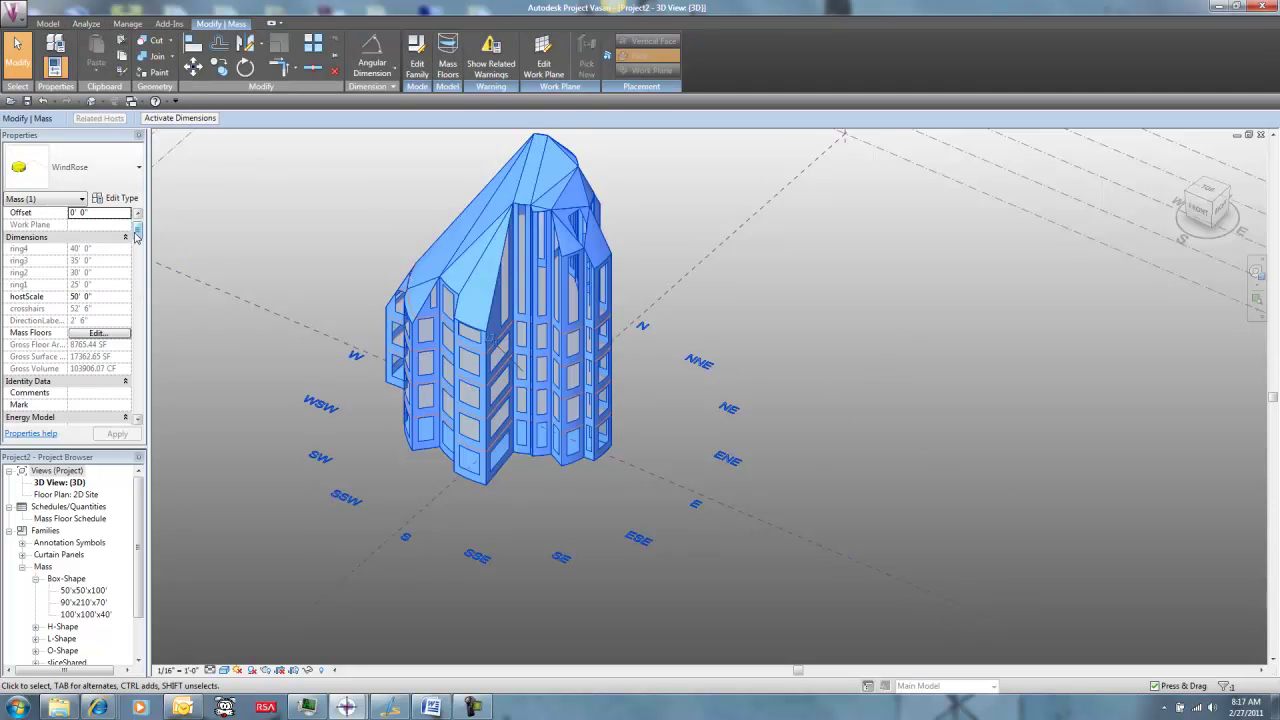
mouse_move(137, 233)
mouse_down()
mouse_move(142, 315)
mouse_move(142, 250)
mouse_up()
click(35, 334)
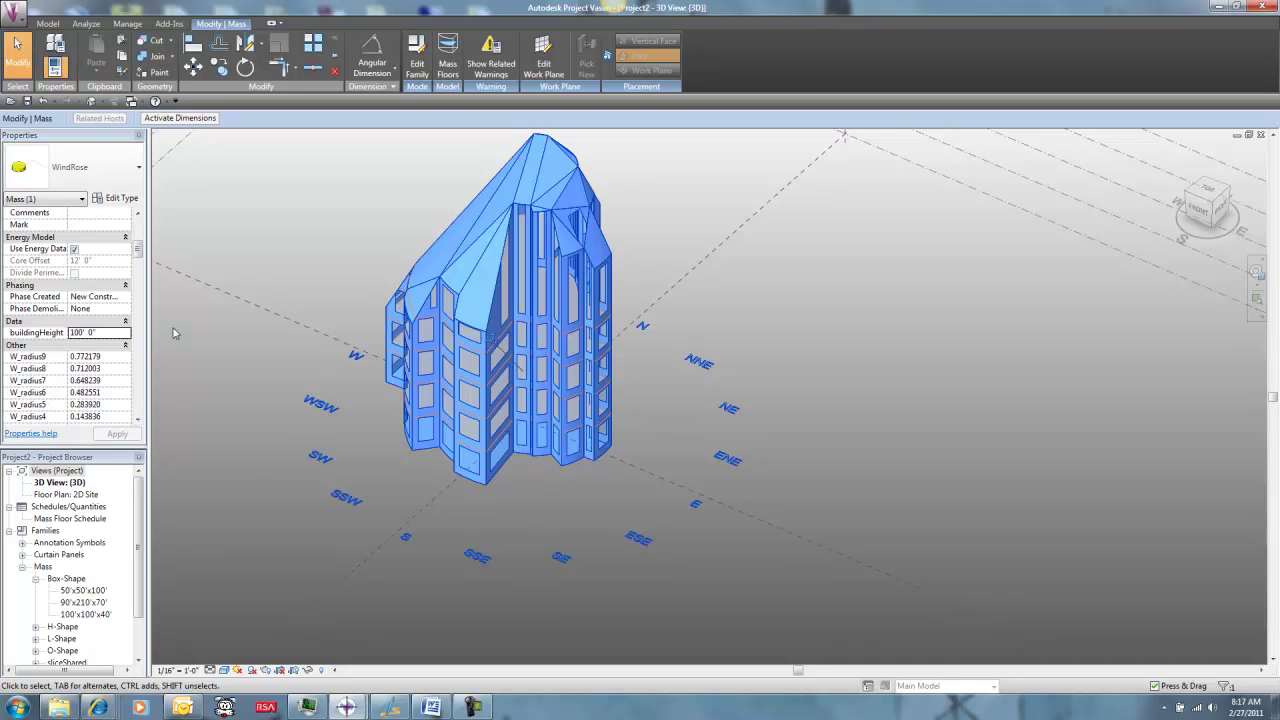
click(117, 332)
text(50)
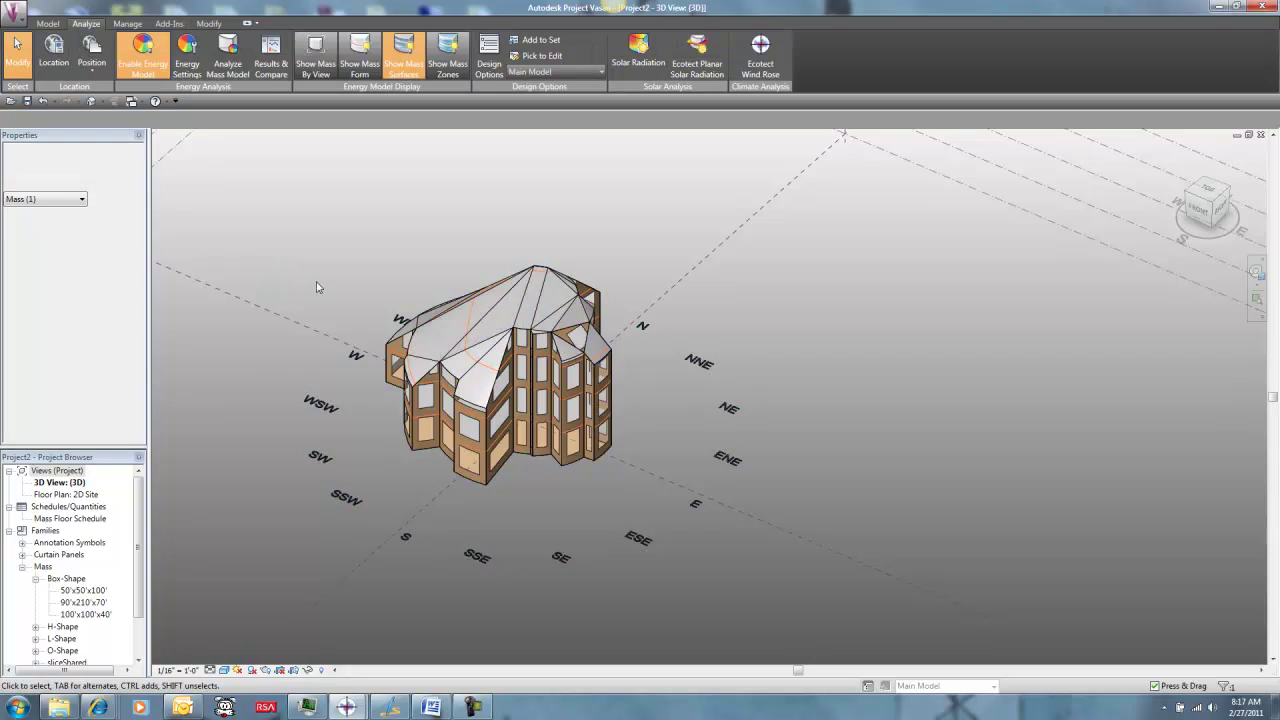
shift+middle_drag(700, 340, 710, 371)
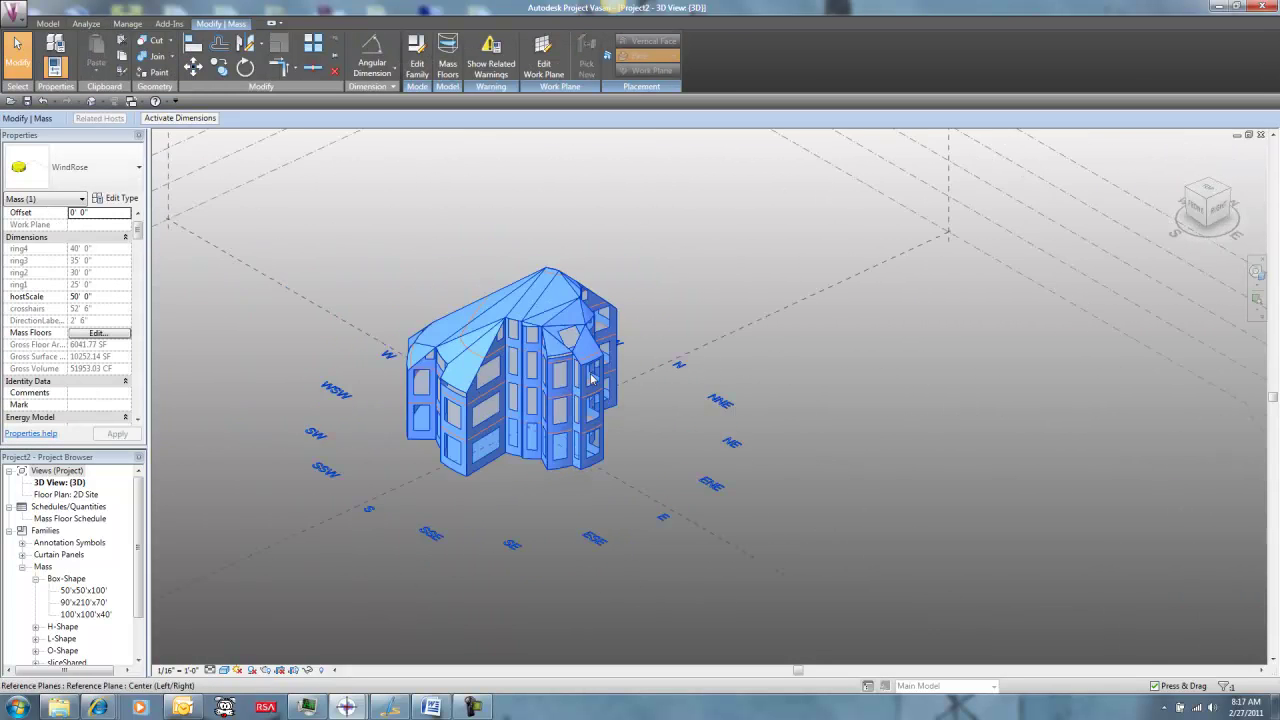
shift+middle_drag(429, 286, 469, 445)
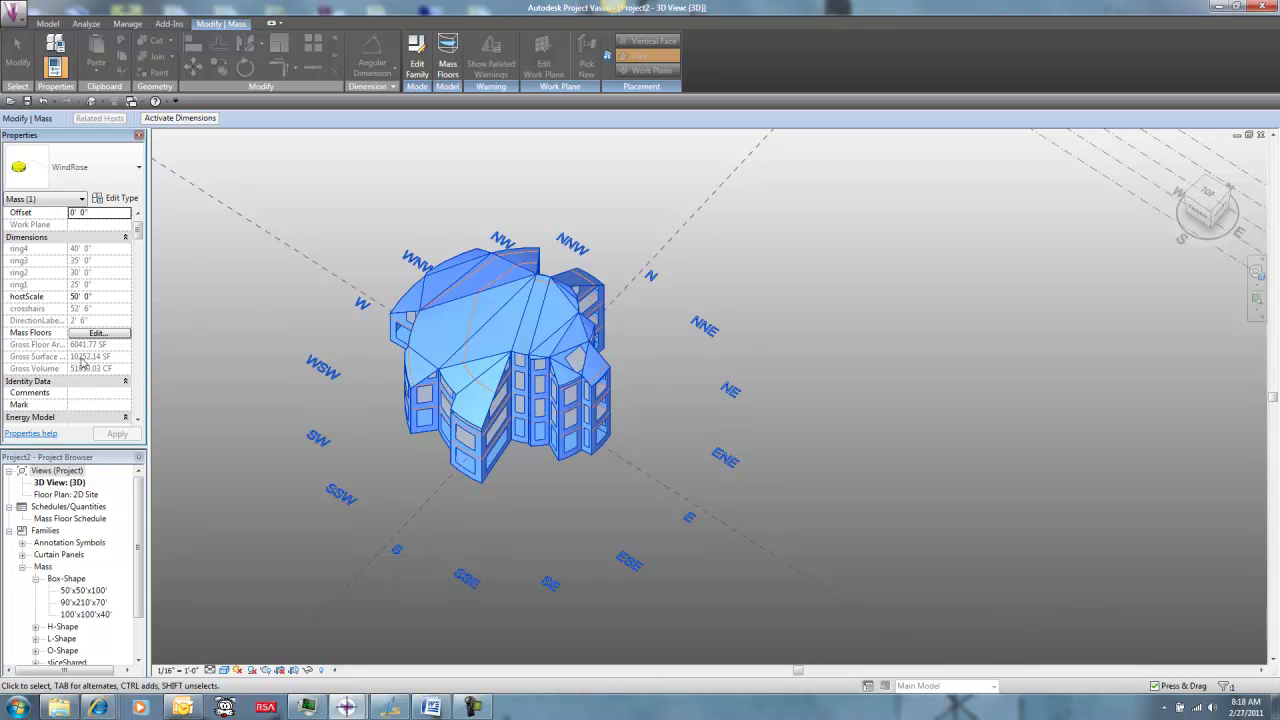
shift+middle_drag(251, 497, 243, 371)
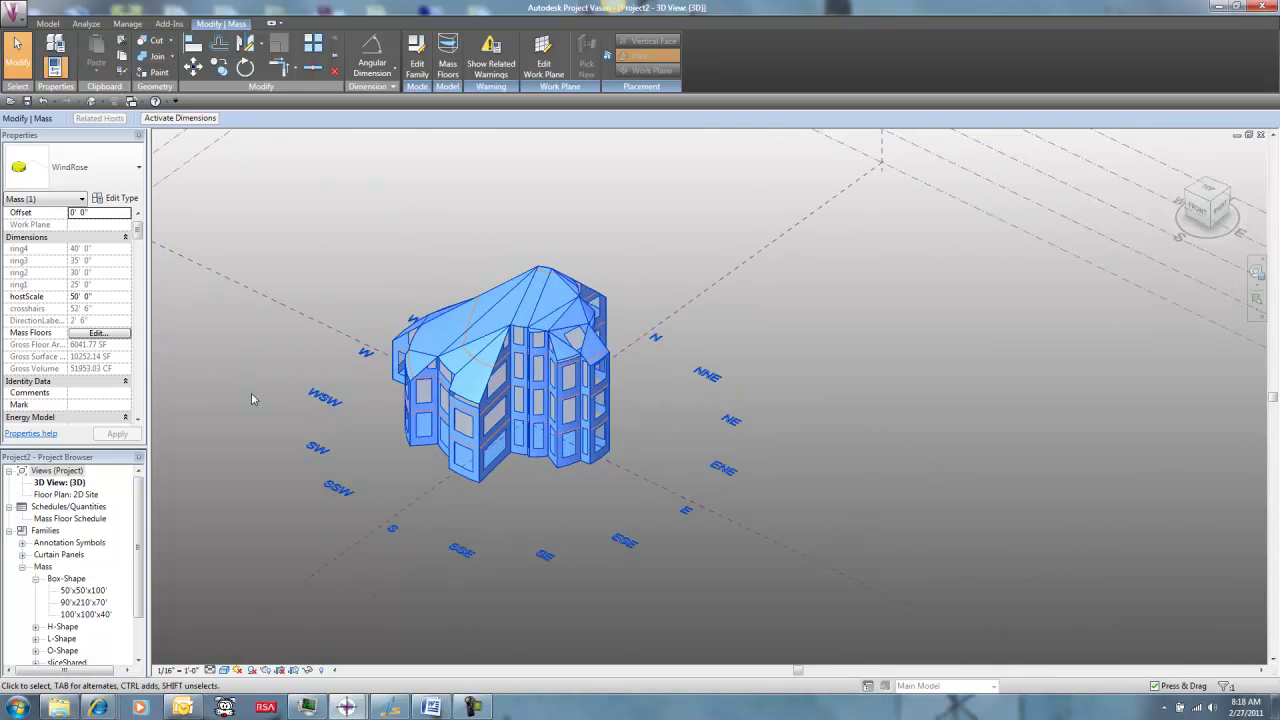
shift+middle_drag(251, 395, 324, 387)
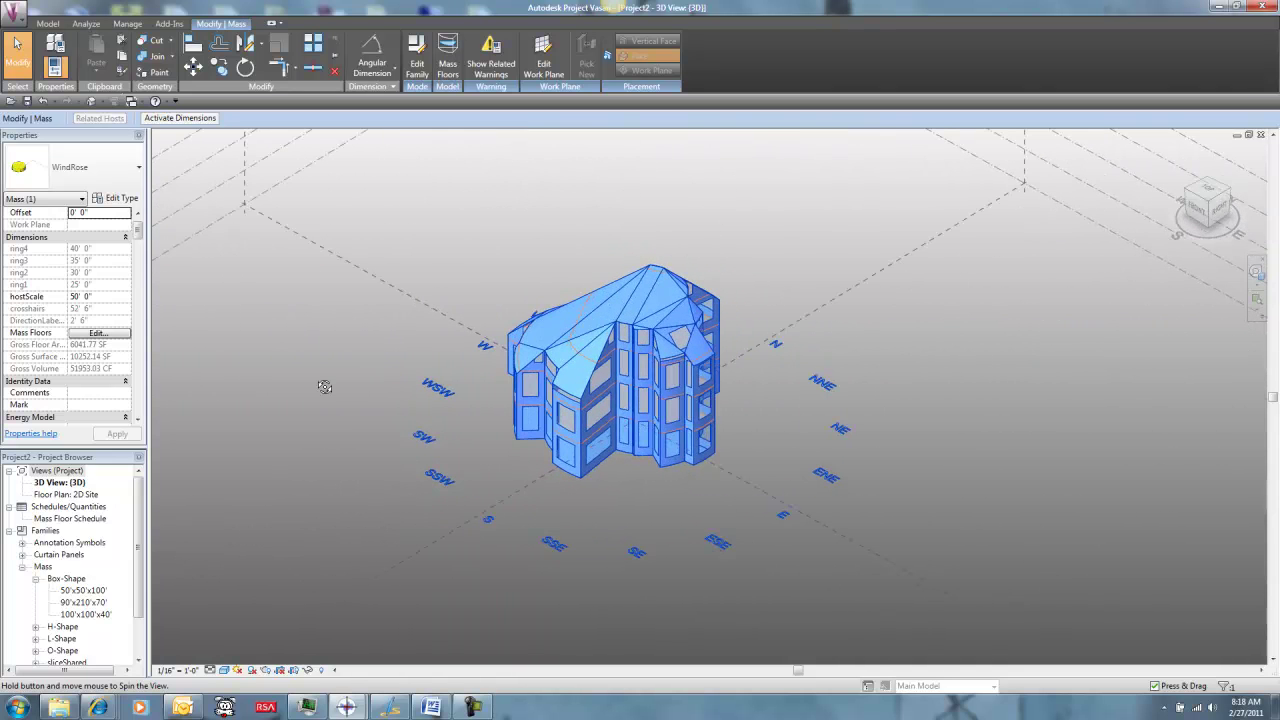
shift+middle_drag(356, 391, 336, 447)
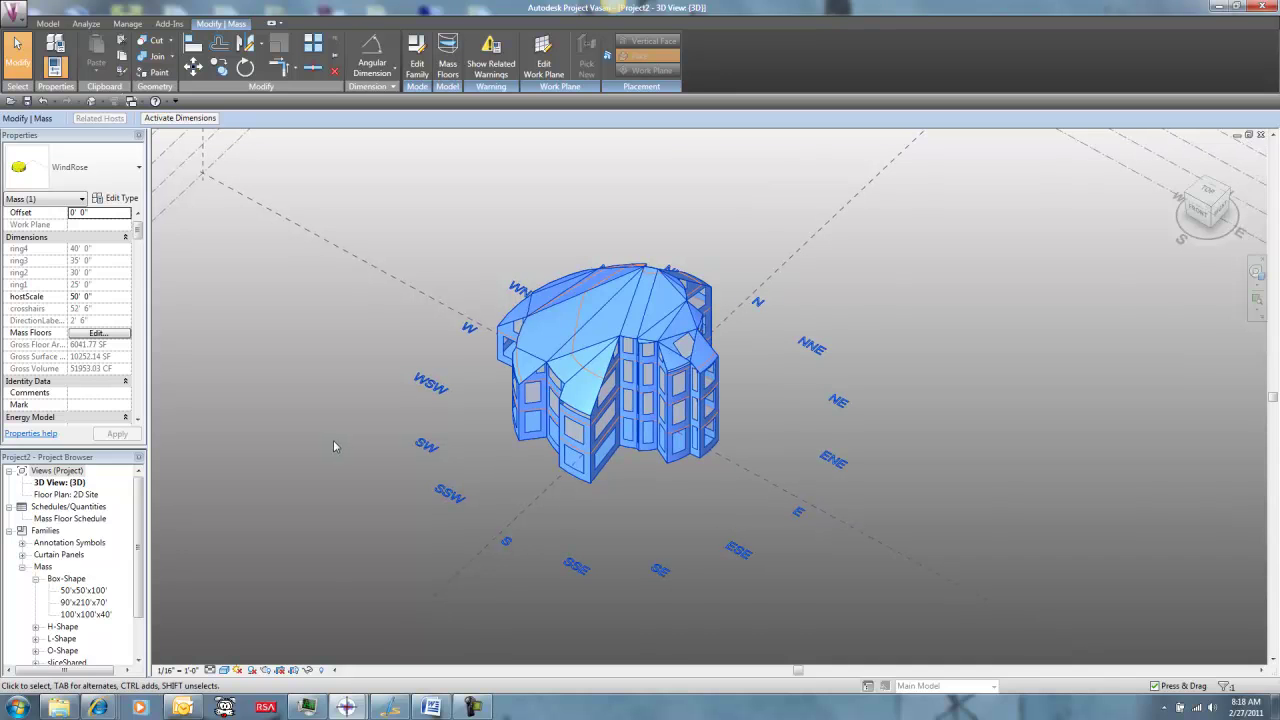